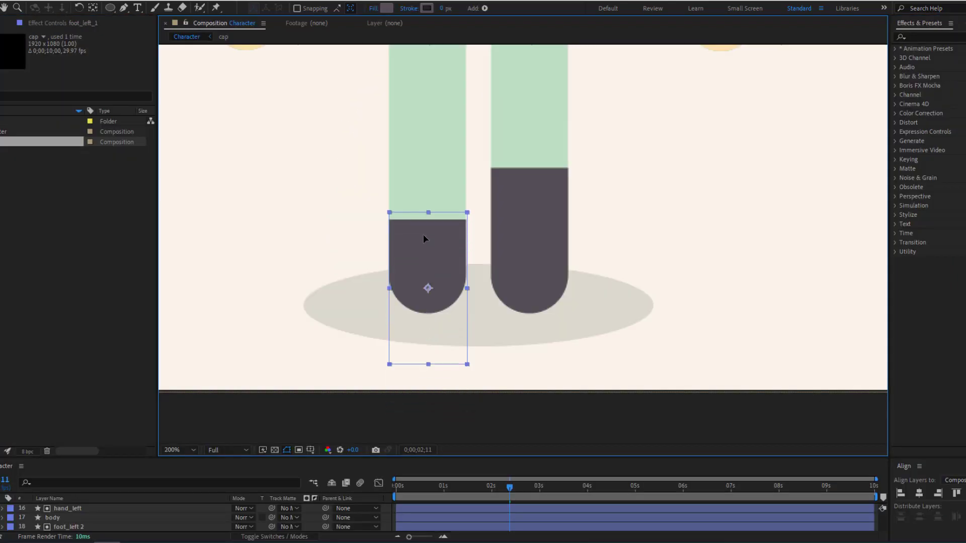
pyautogui.moveTo(424, 238); pyautogui.dragTo(424, 215)
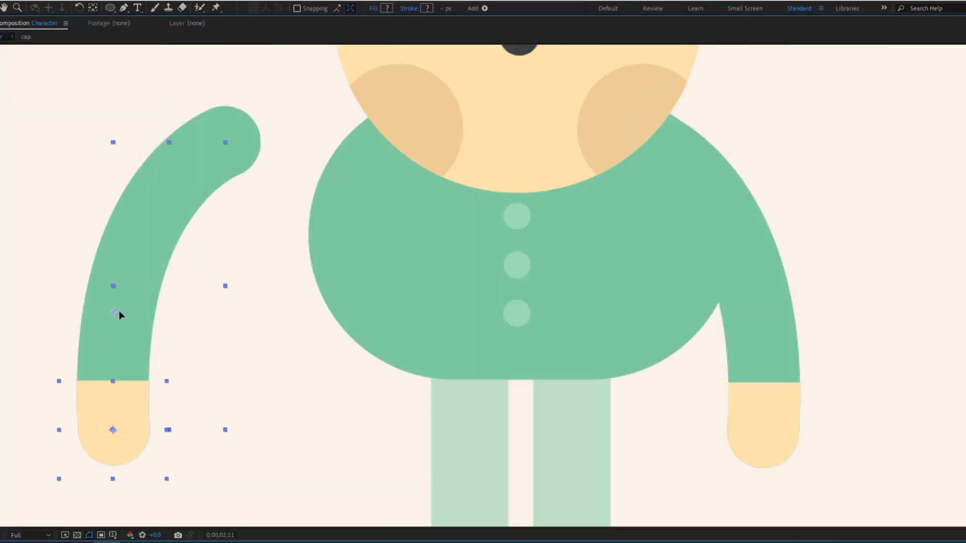
pyautogui.moveTo(119, 313); pyautogui.dragTo(251, 322)
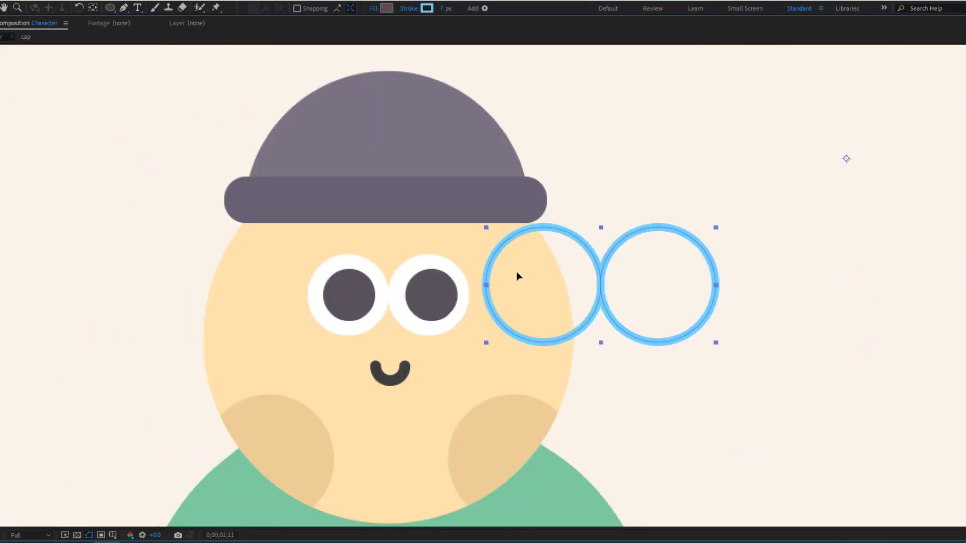
pyautogui.moveTo(516, 270); pyautogui.dragTo(296, 278)
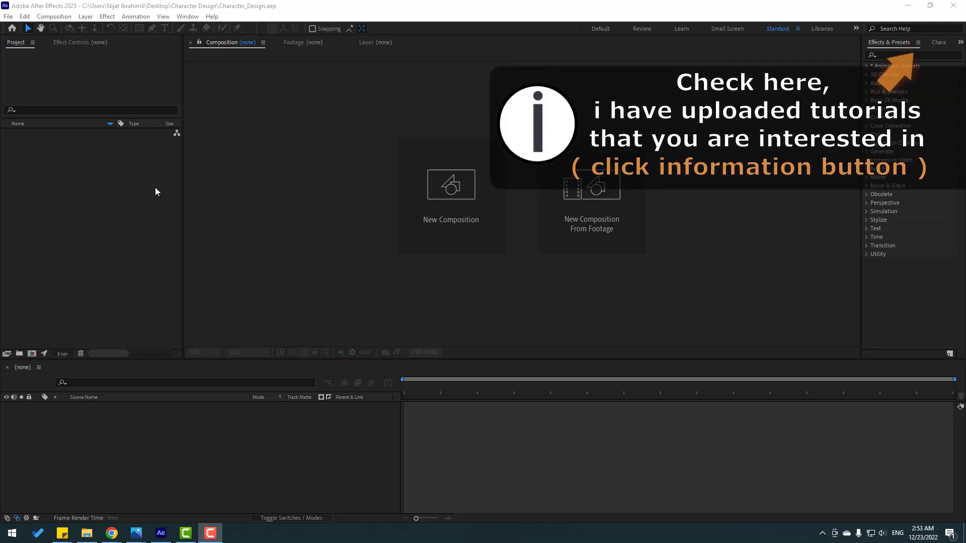
# Create a 1920x1080 composition at 29.97 fps named Character with a duration of 10 seconds.
pyautogui.rightClick(33, 152)
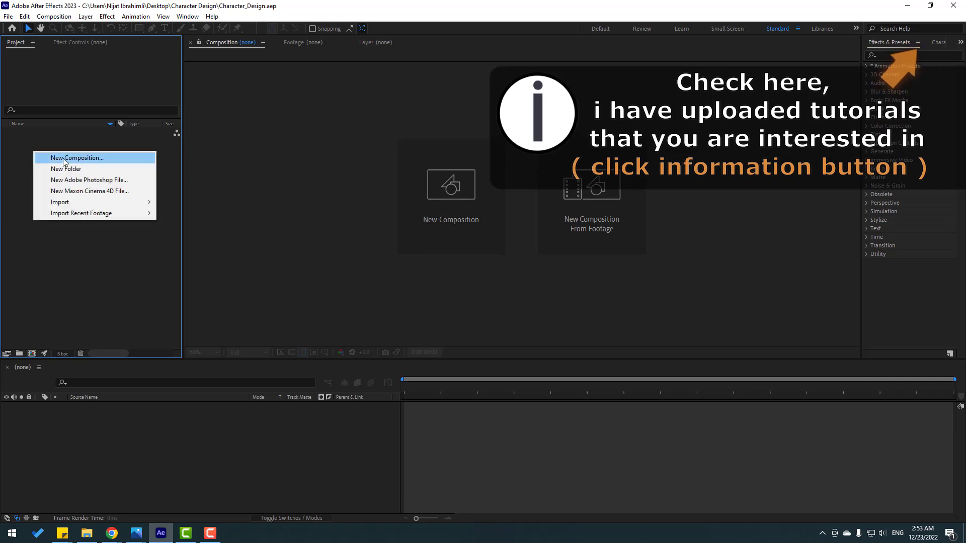
pyautogui.click(89, 158)
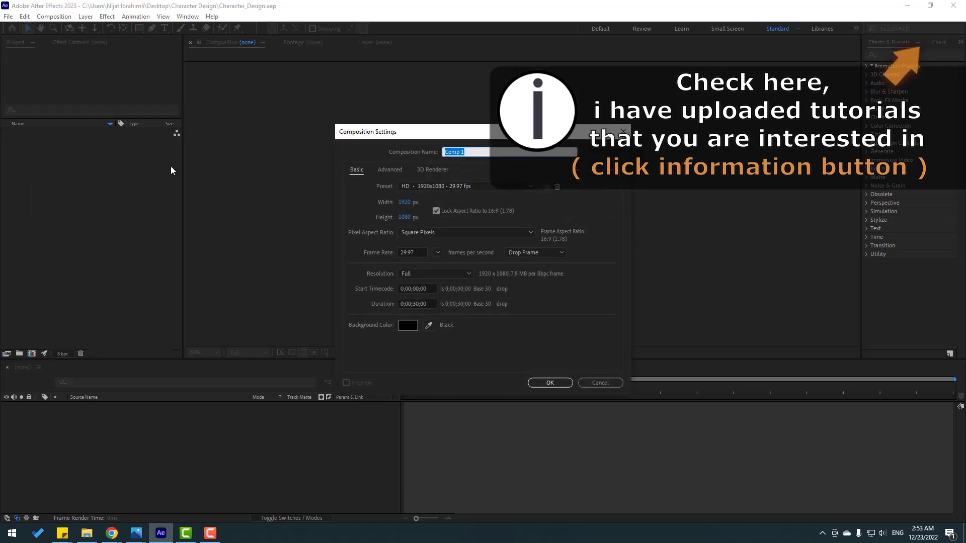
pyautogui.write('Character')
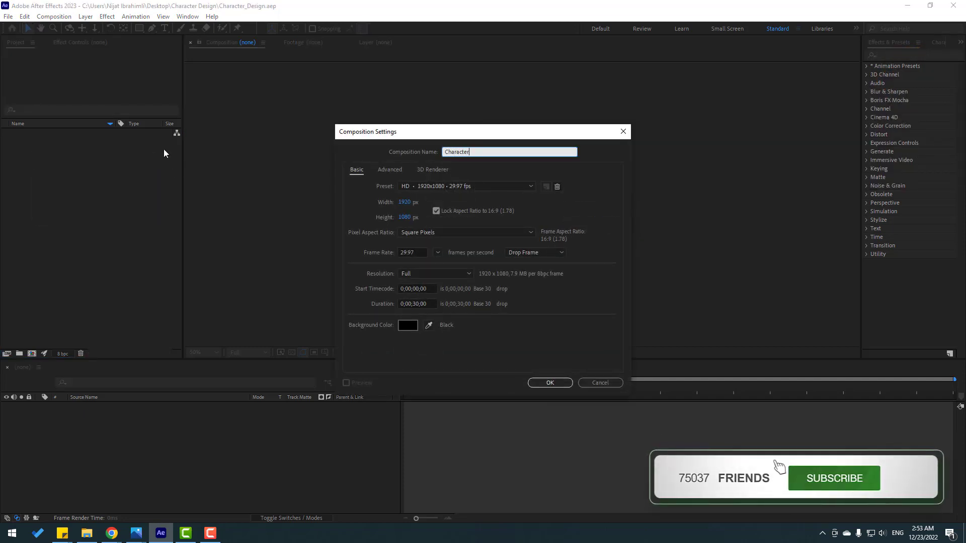
pyautogui.click(416, 304)
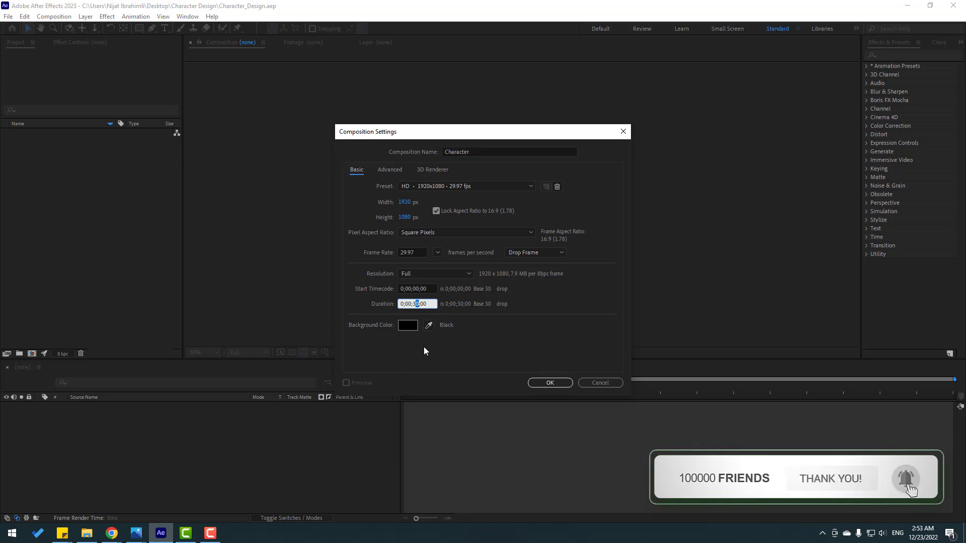
pyautogui.write('1')
pyautogui.click(548, 382)
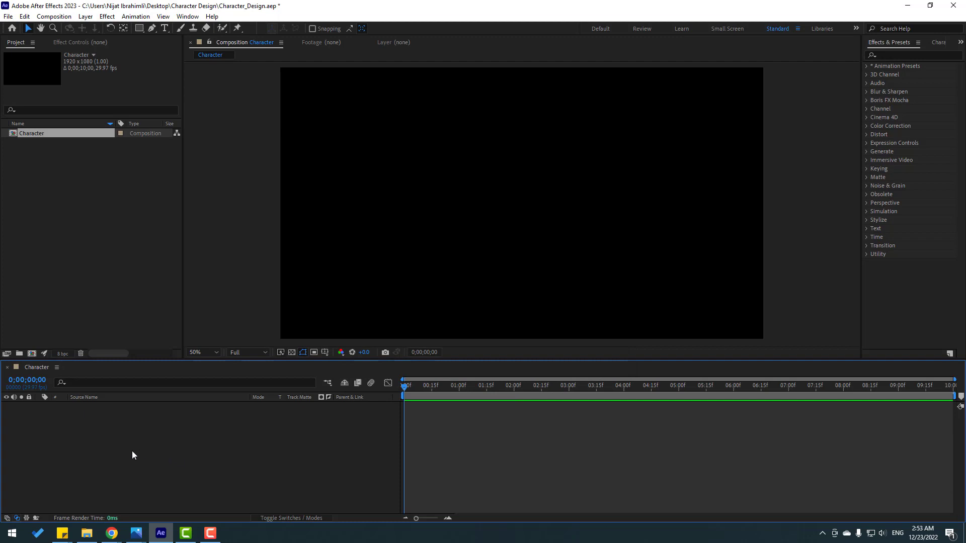
# Add a composition-sized solid named BG in sampled pale cream F9F5EA and lock its layer.
pyautogui.rightClick(131, 451)
pyautogui.moveTo(183, 329)
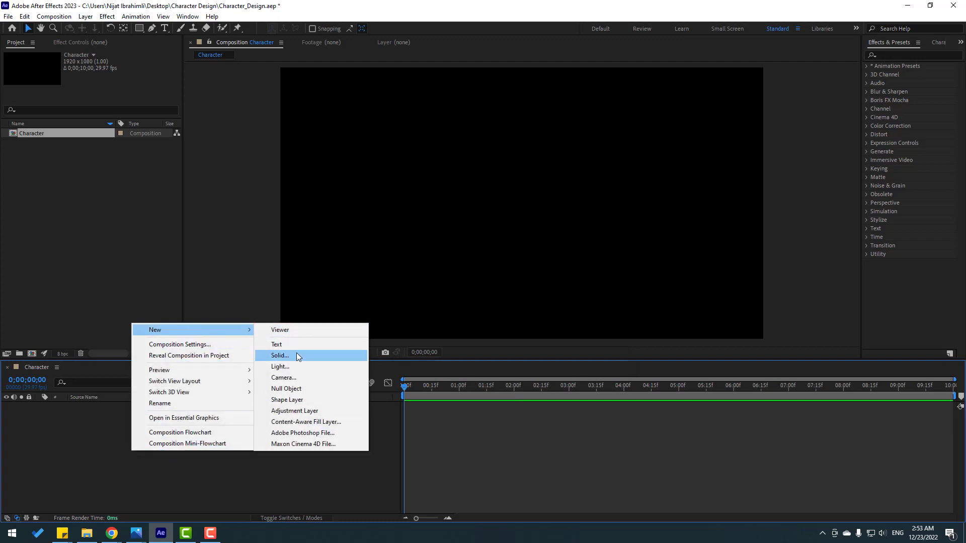
pyautogui.click(297, 355)
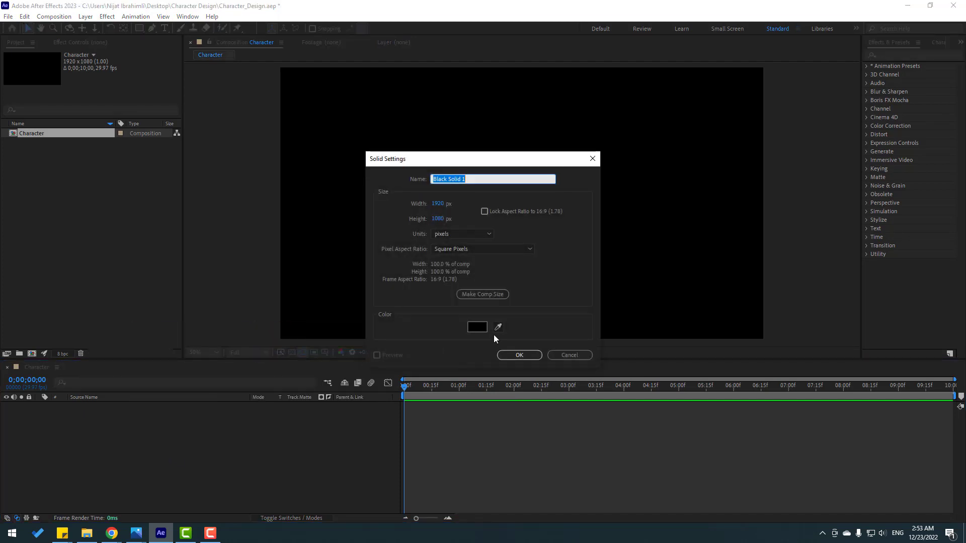
pyautogui.click(498, 327)
pyautogui.click(553, 328)
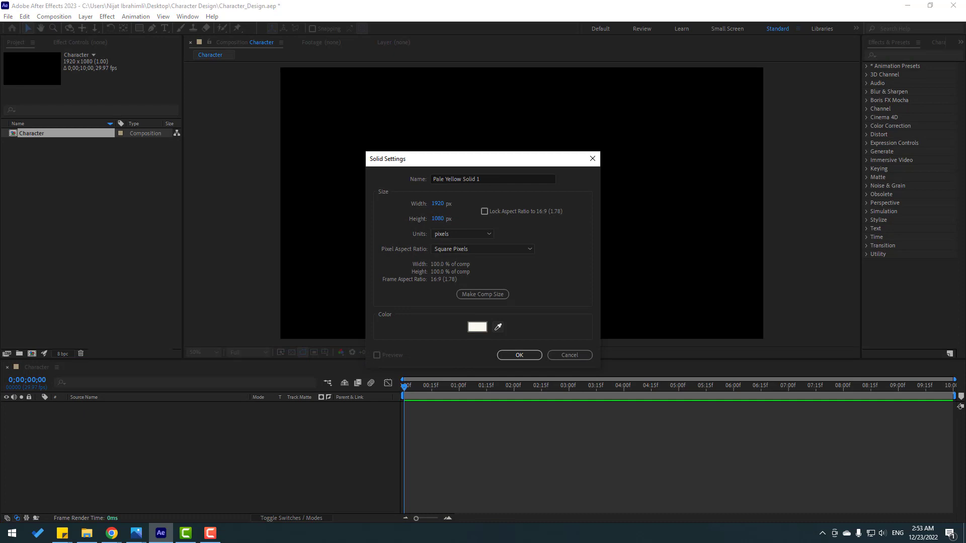
pyautogui.click(486, 331)
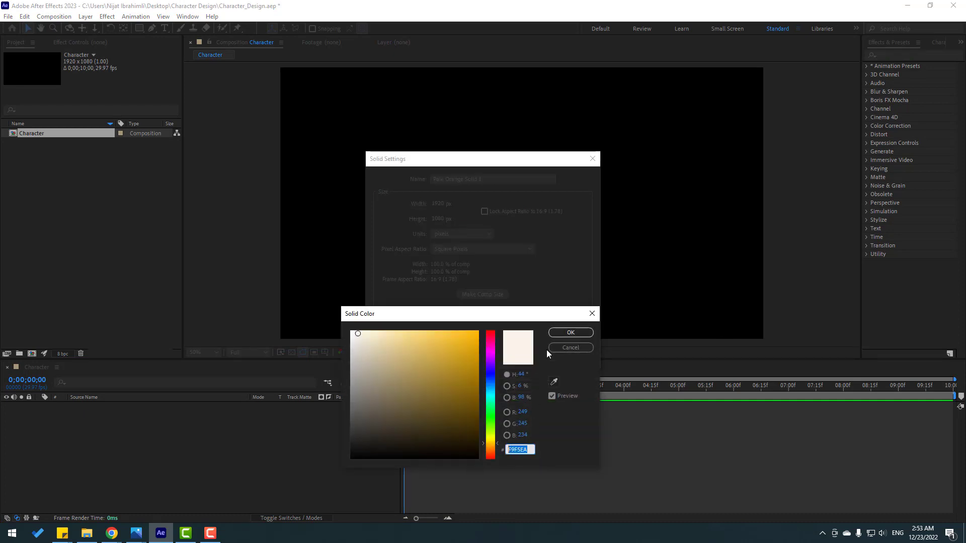
pyautogui.click(562, 334)
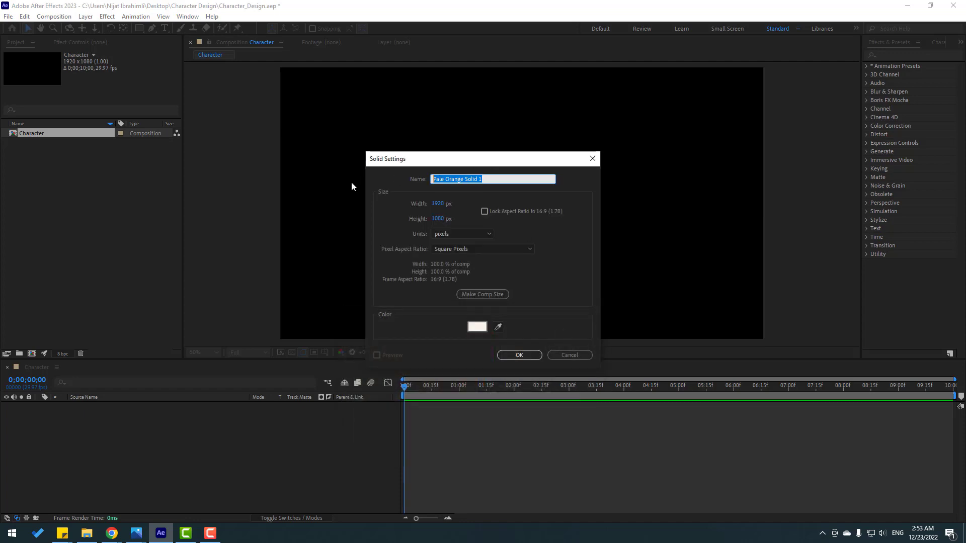
pyautogui.write('BG')
pyautogui.click(518, 355)
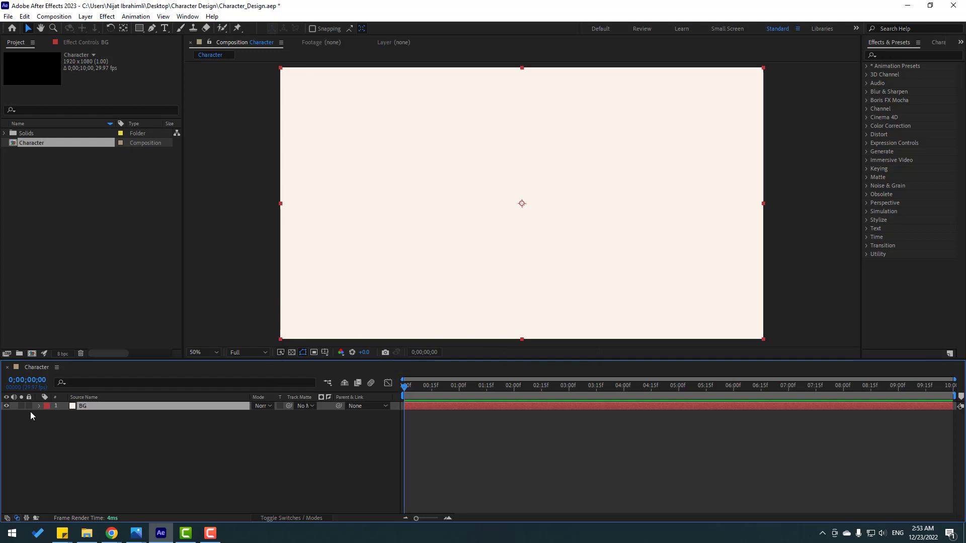
pyautogui.click(29, 406)
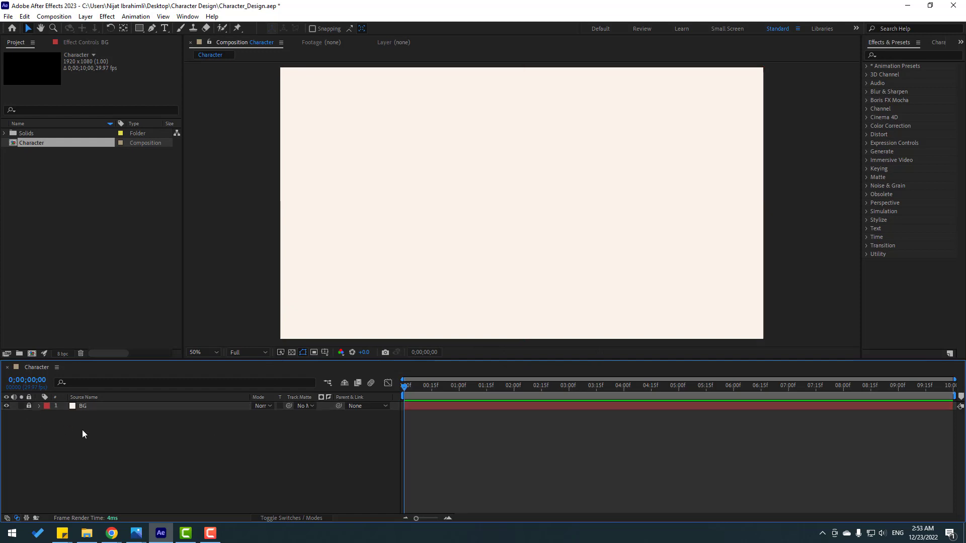
# Draw a circle about 236 px in diameter with the Ellipse tool, above and slightly left of the composition's centre.
pyautogui.click(140, 30)
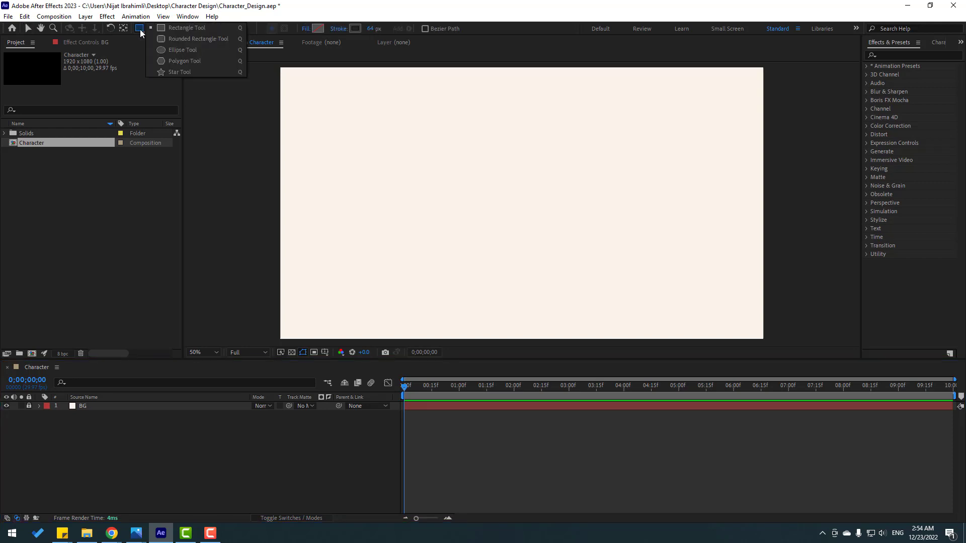
pyautogui.click(182, 50)
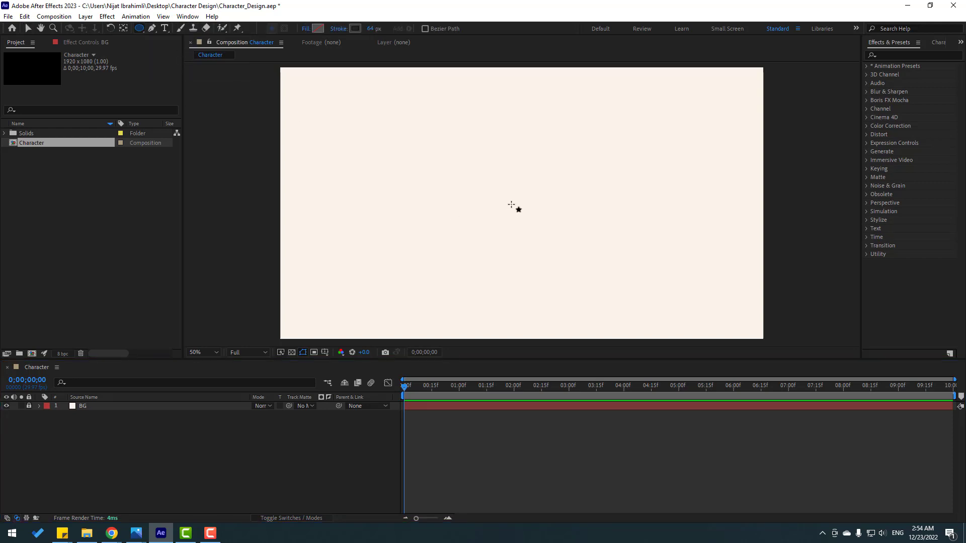
pyautogui.moveTo(468, 131)
pyautogui.mouseDown()
pyautogui.moveTo(522, 203)
pyautogui.moveTo(548, 210)
pyautogui.moveTo(527, 190)
pyautogui.mouseUp()
pyautogui.click(29, 28)
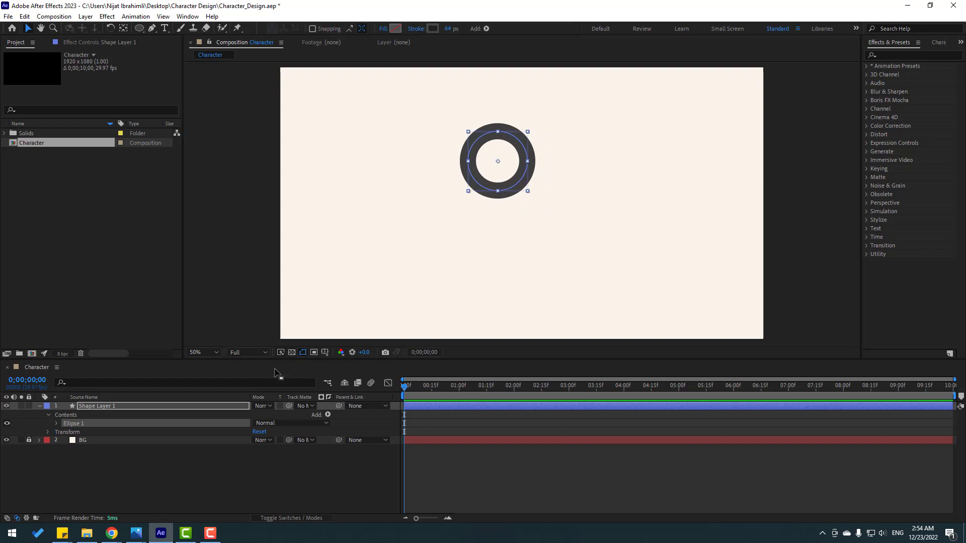
# Show the Title/Action Safe guides over the composition.
pyautogui.click(324, 354)
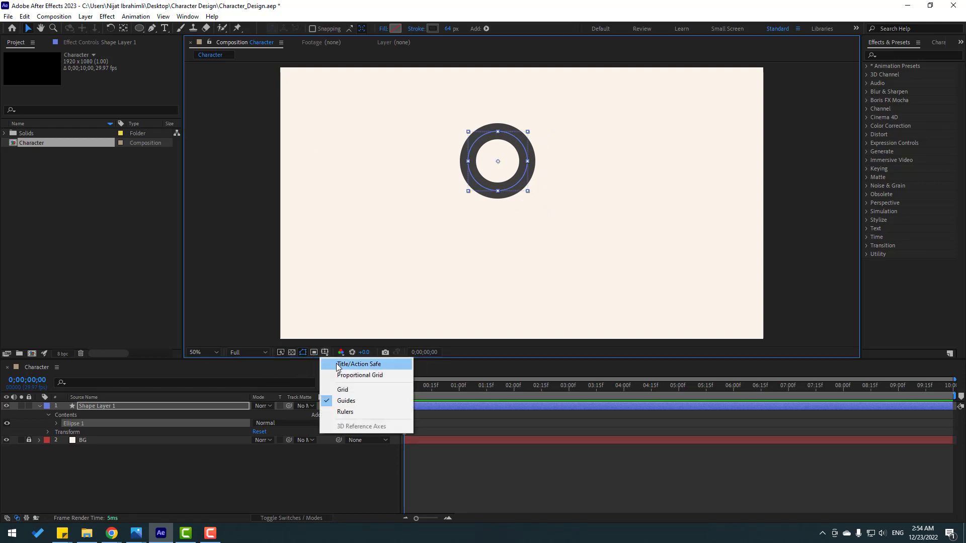
pyautogui.click(377, 368)
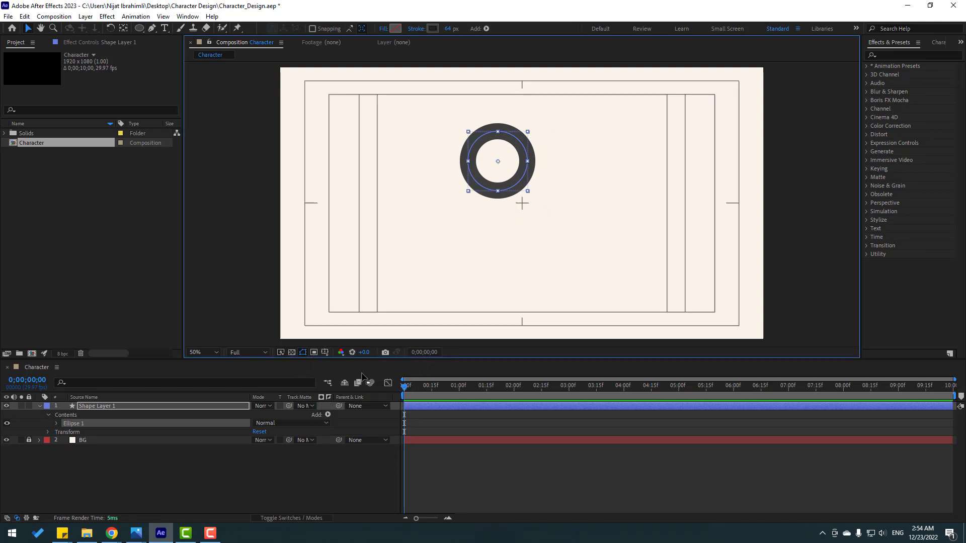
pyautogui.click(392, 374)
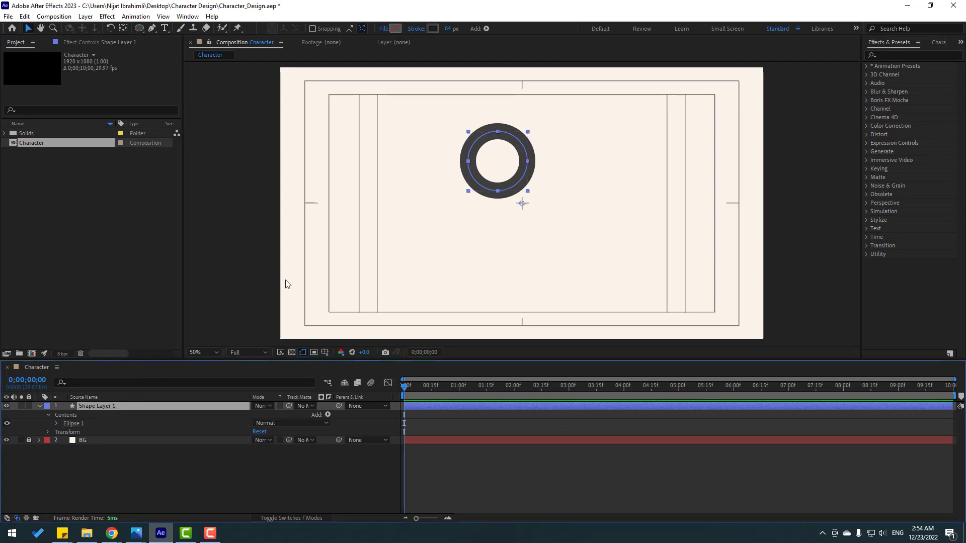
# Centre the circle layer's anchor point in its content.
pyautogui.click(125, 27)
pyautogui.hotkey('ctrl', 'alt', 'Home')
pyautogui.click(29, 29)
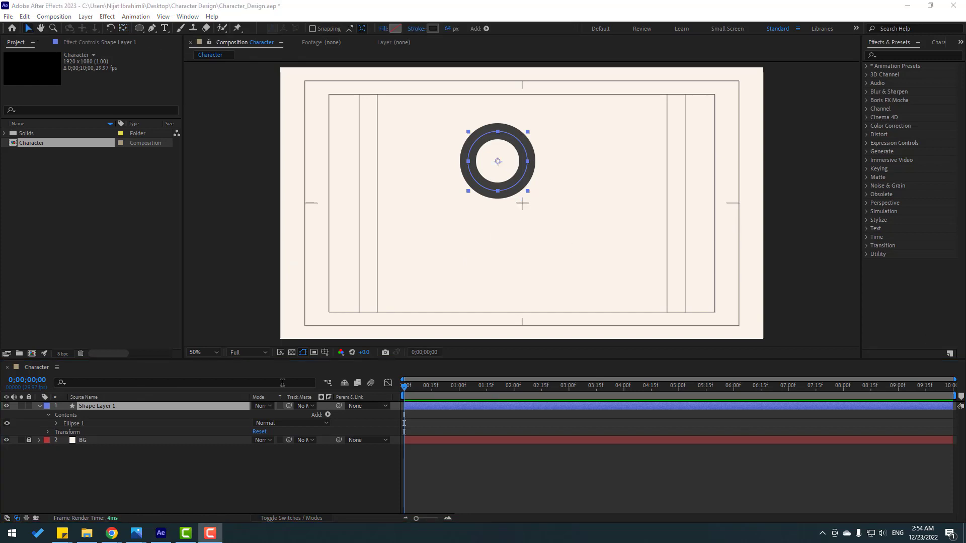
# Enable Center Anchor Point in New Shape Layers in the general preferences.
pyautogui.click(25, 17)
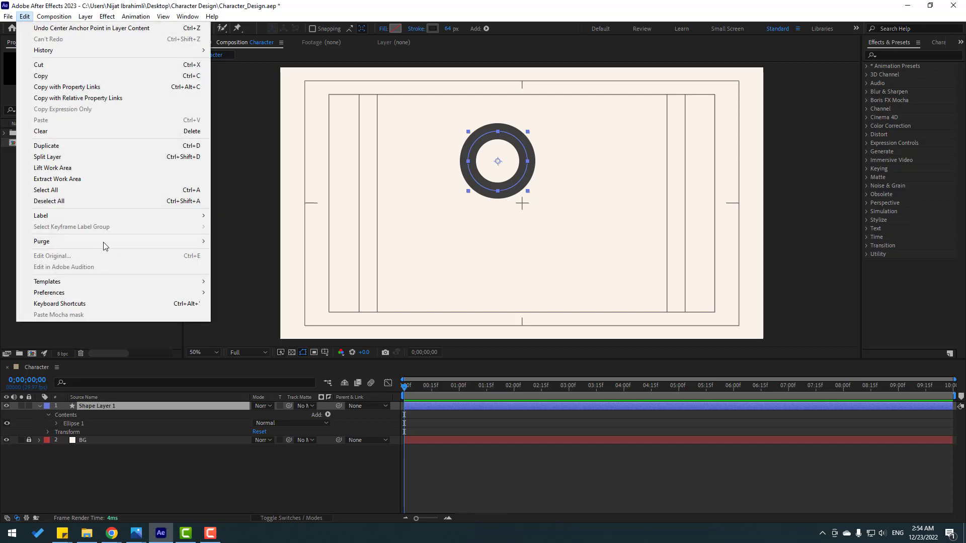
pyautogui.moveTo(130, 292)
pyautogui.click(239, 293)
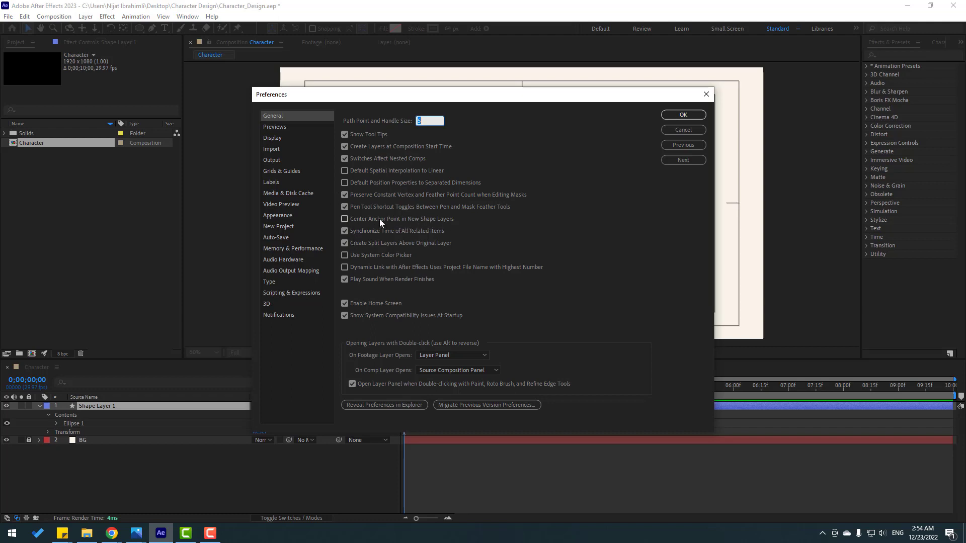
pyautogui.click(345, 218)
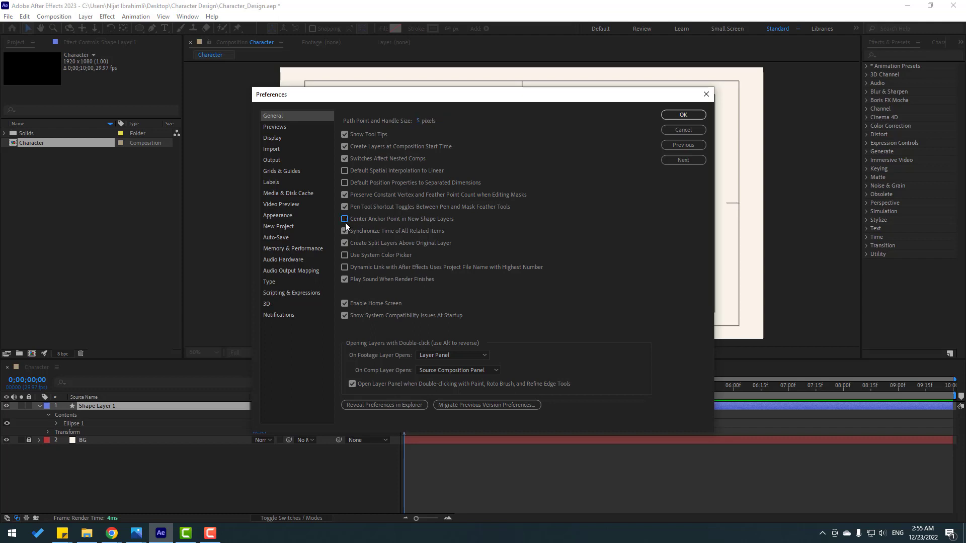
pyautogui.click(684, 117)
# Rename the circle's shape layer as head.
pyautogui.click(112, 412)
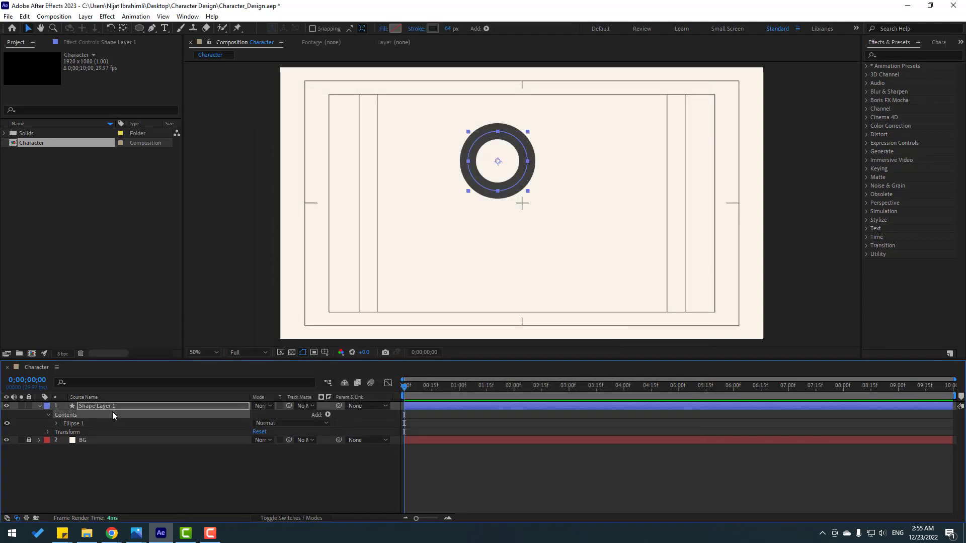
pyautogui.click(115, 407)
pyautogui.press('Return')
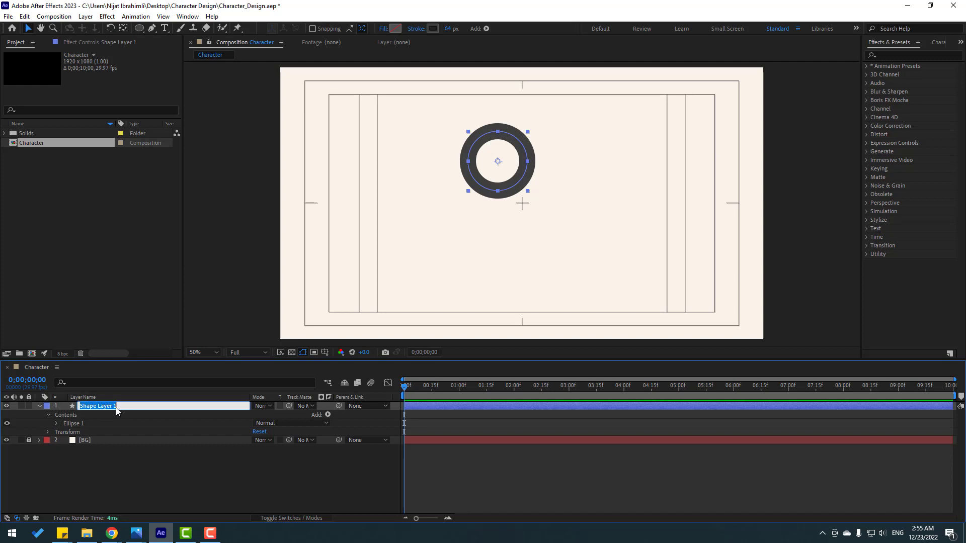
pyautogui.write('head')
pyautogui.press('Return')
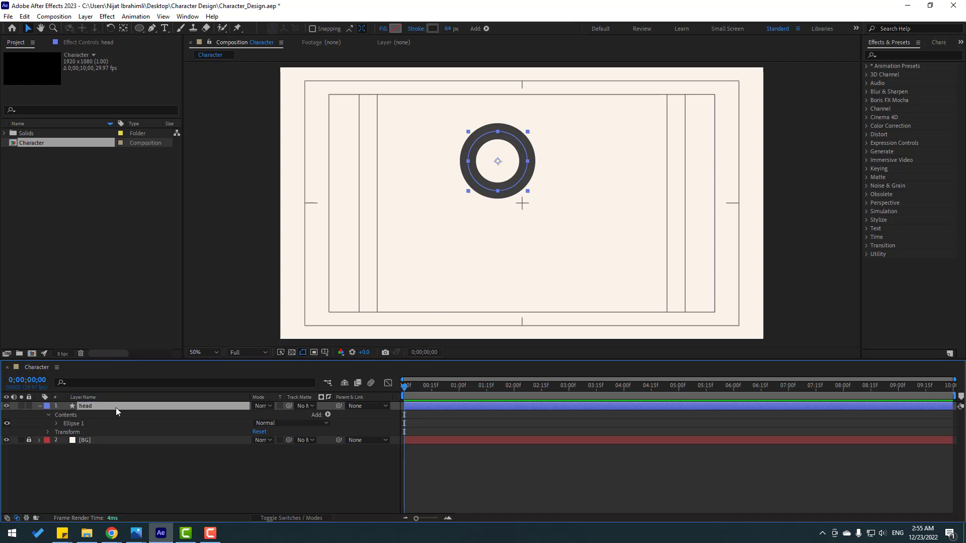
# Set the head circle's stroke width to 0 px and its fill to the sampled skin colour F5E2AA.
pyautogui.click(447, 29)
pyautogui.write('0')
pyautogui.press('Return')
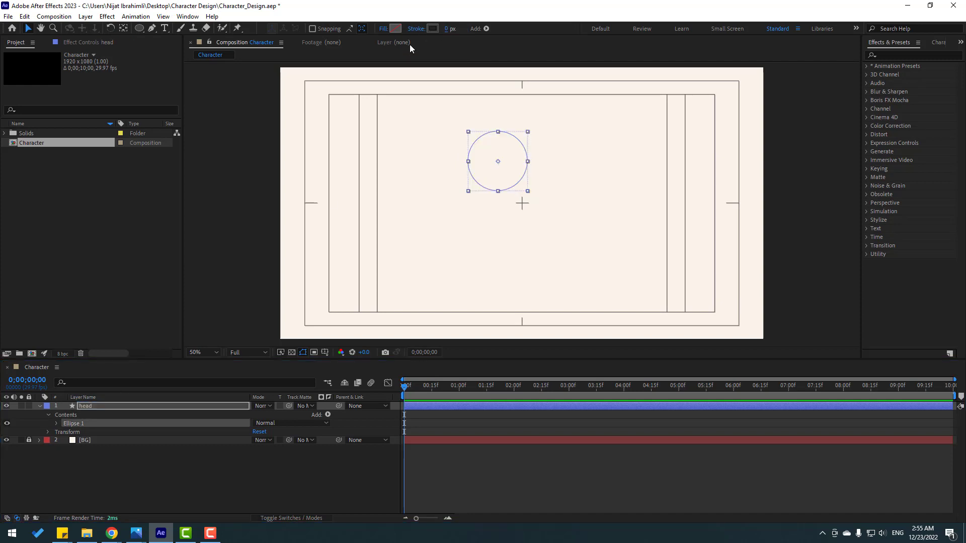
pyautogui.click(395, 29)
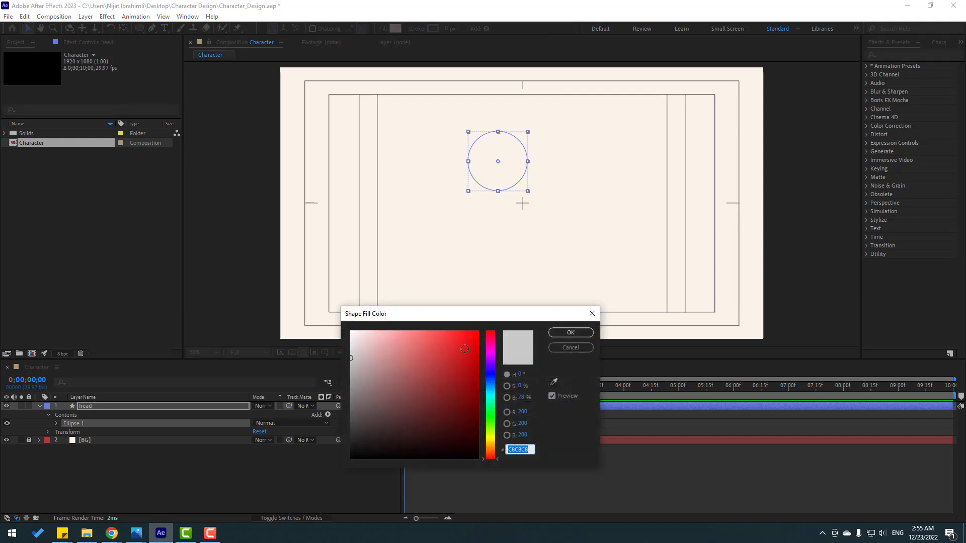
pyautogui.click(554, 382)
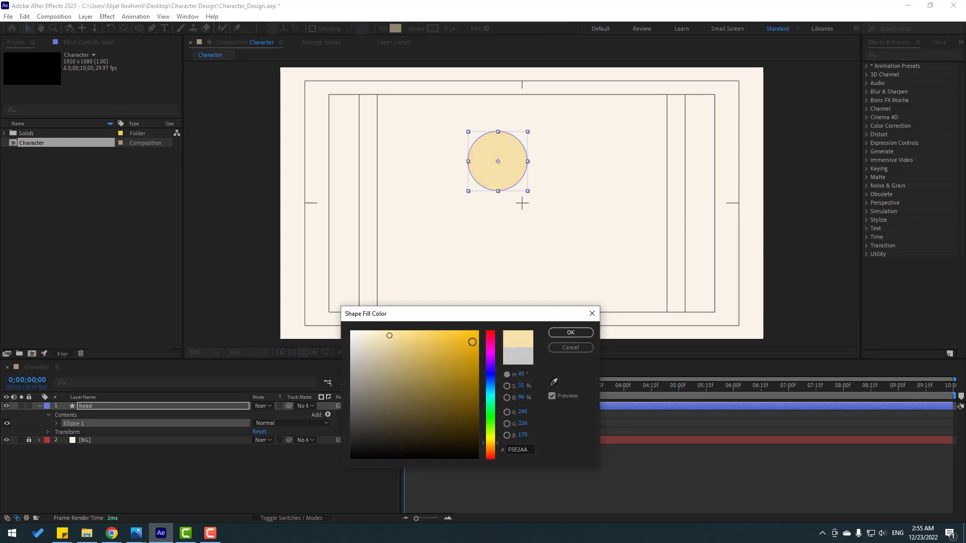
pyautogui.click(571, 333)
pyautogui.click(39, 406)
pyautogui.click(68, 455)
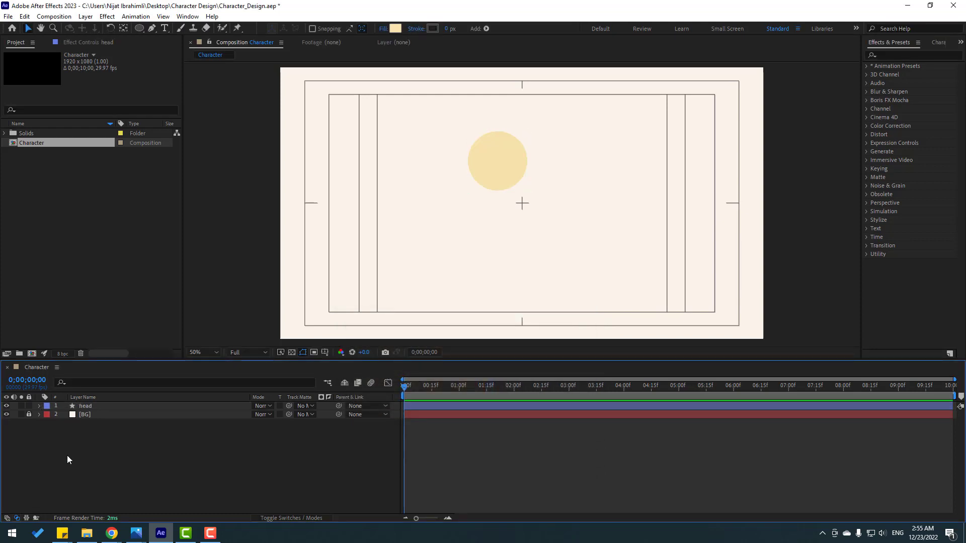
# Enlarge the head circle by setting its ellipse path size to 341 by 341 px.
pyautogui.click(103, 406)
pyautogui.click(39, 406)
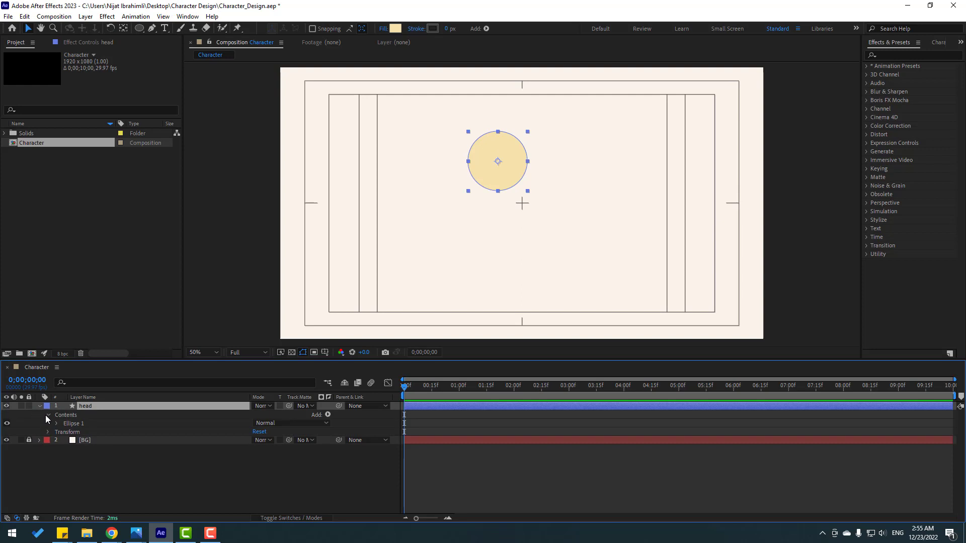
pyautogui.click(56, 423)
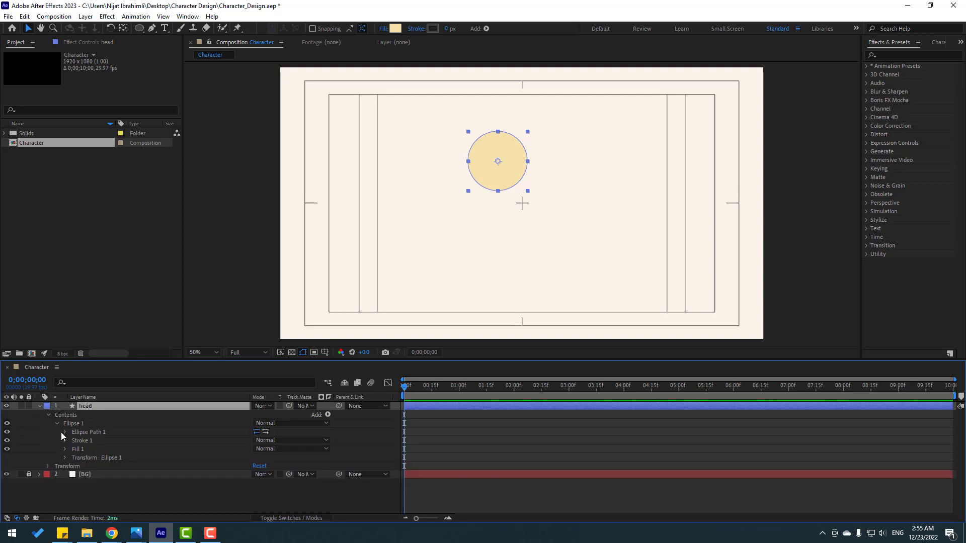
pyautogui.click(64, 432)
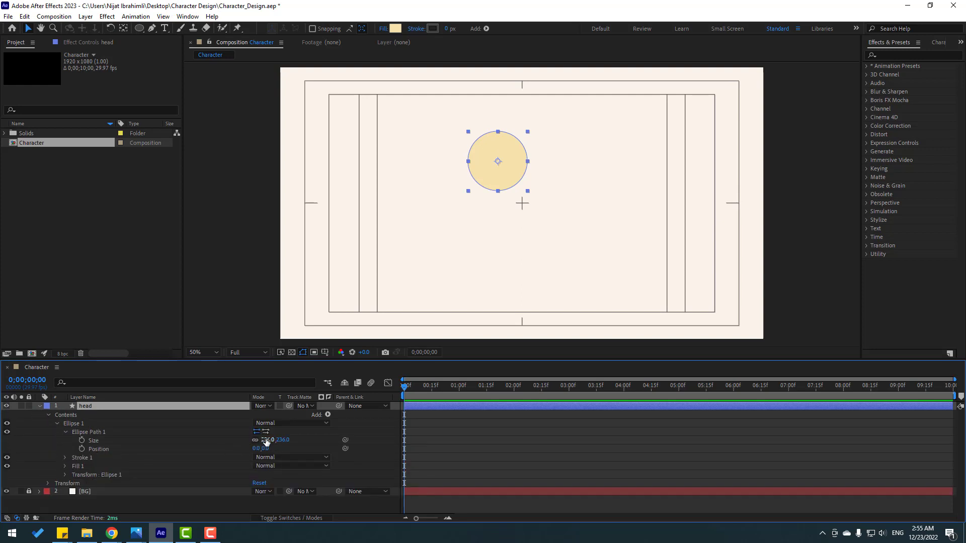
pyautogui.moveTo(267, 440); pyautogui.dragTo(317, 431)
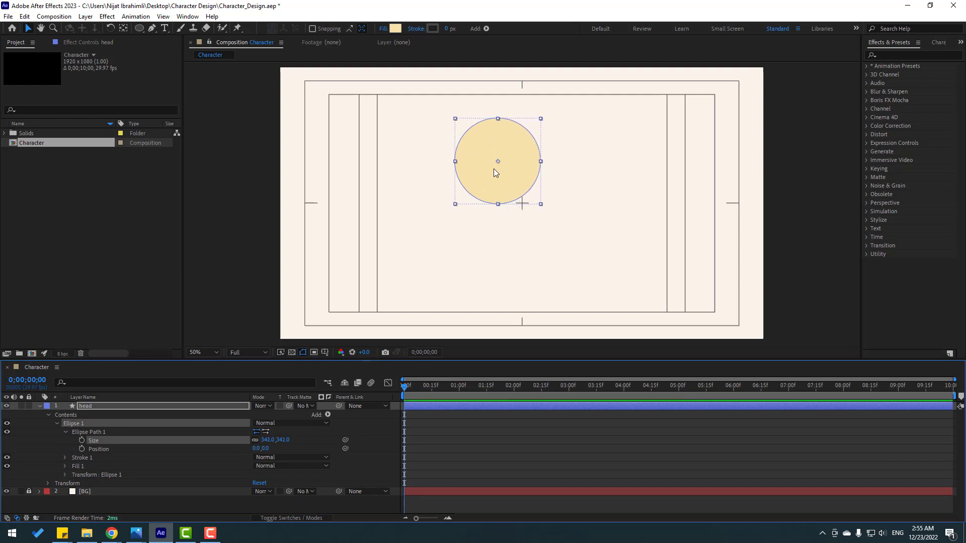
# Align the head circle horizontally and vertically to the centre of the composition, and collapse its properties.
pyautogui.click(186, 17)
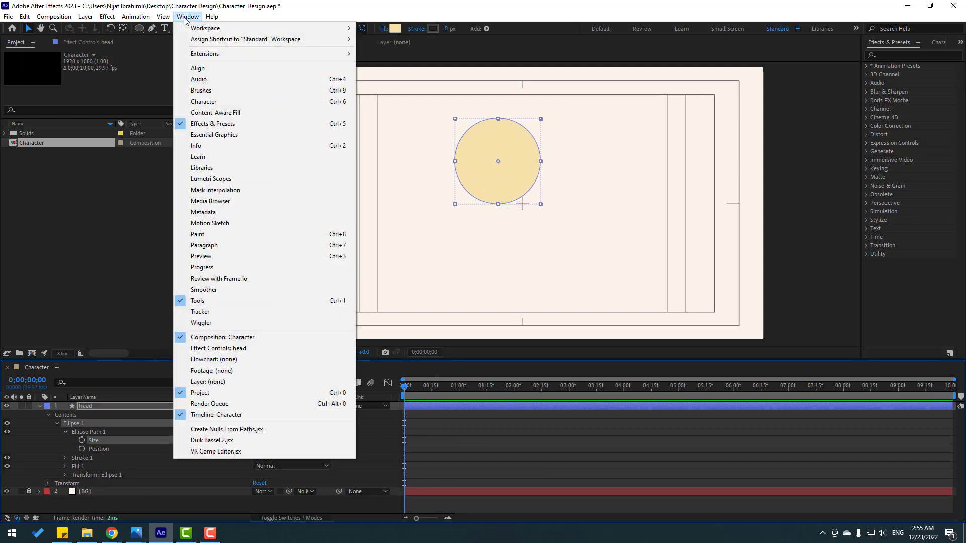
pyautogui.click(224, 71)
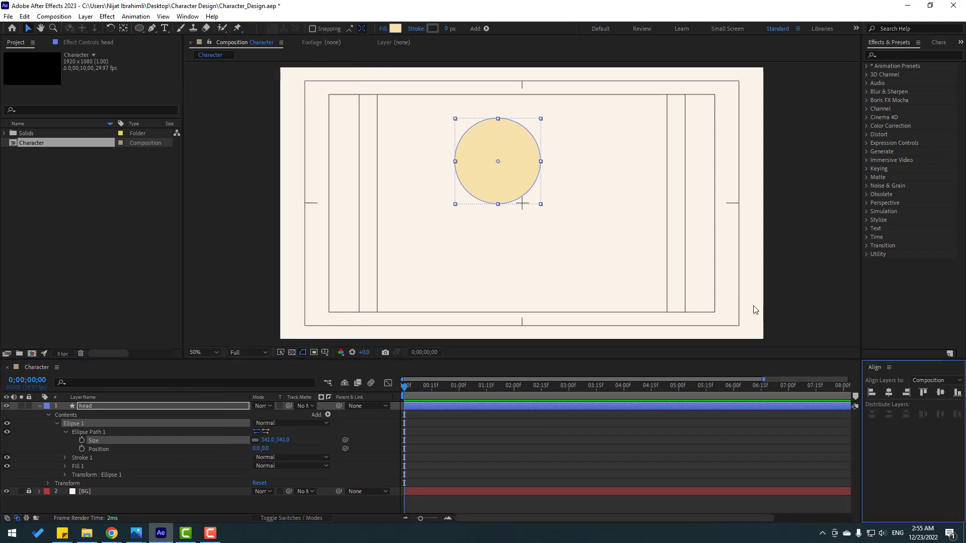
pyautogui.click(888, 393)
pyautogui.click(940, 393)
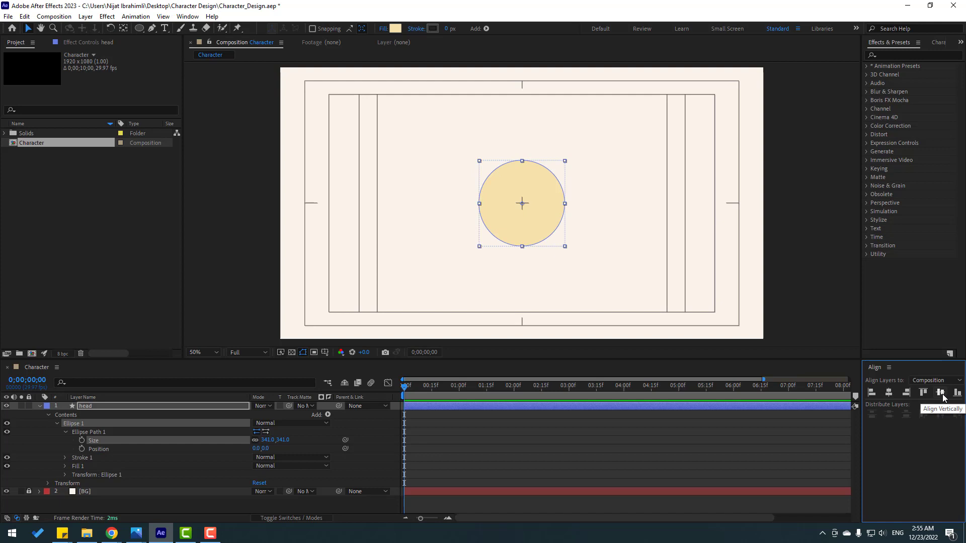
pyautogui.click(40, 406)
pyautogui.click(84, 462)
# Duplicate the head layer and move the copy into the empty space left of the head.
pyautogui.click(90, 408)
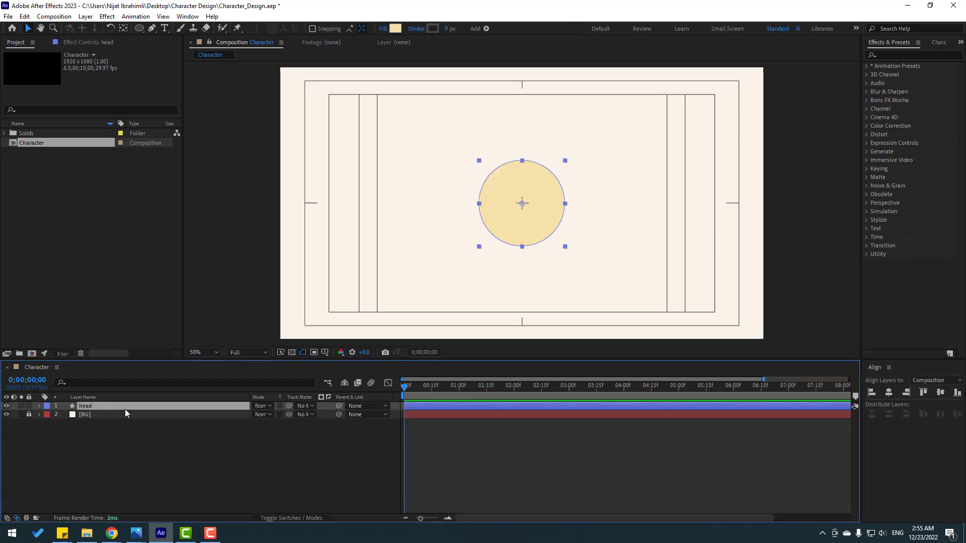
pyautogui.hotkey('ctrl', 'd')
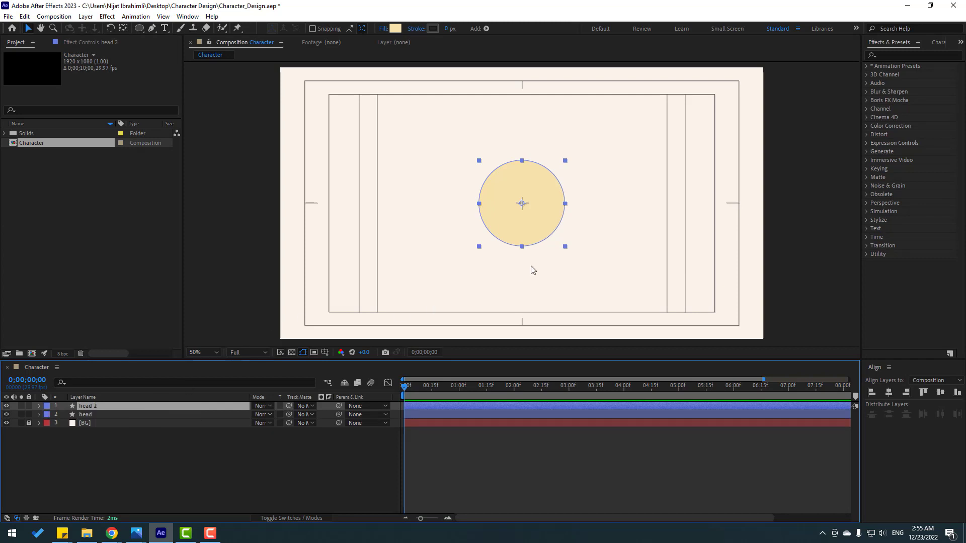
pyautogui.moveTo(488, 234); pyautogui.dragTo(422, 232)
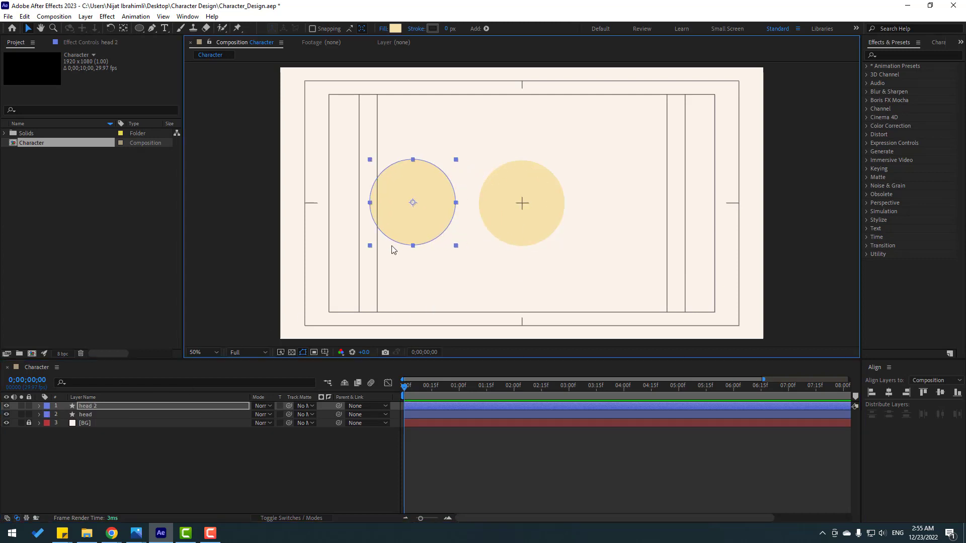
# Set the fill colour of the duplicated circle to white, FFFFFF.
pyautogui.scroll(1, 363, 240)
pyautogui.press('space')
pyautogui.moveTo(333, 231); pyautogui.dragTo(391, 231)
pyautogui.press('v')
pyautogui.click(395, 28)
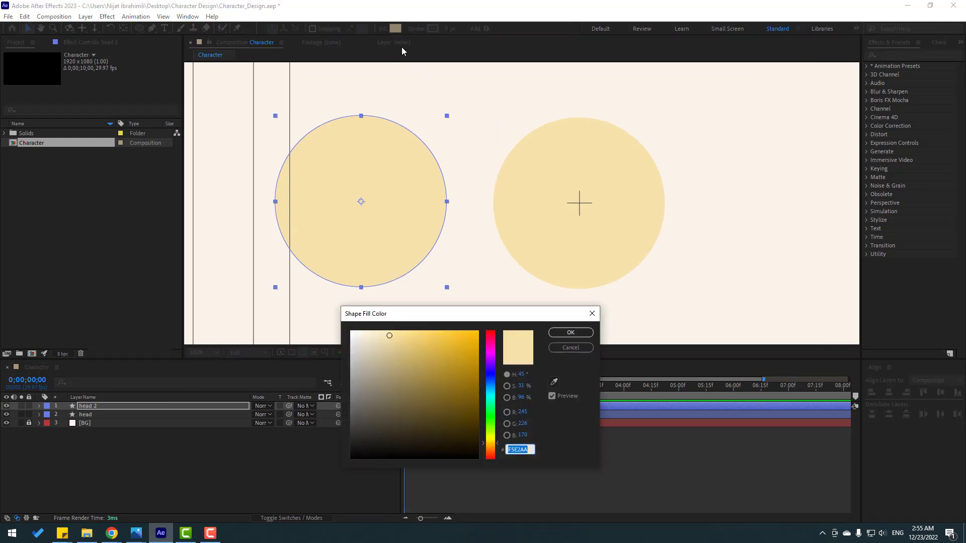
pyautogui.moveTo(384, 346); pyautogui.dragTo(332, 322)
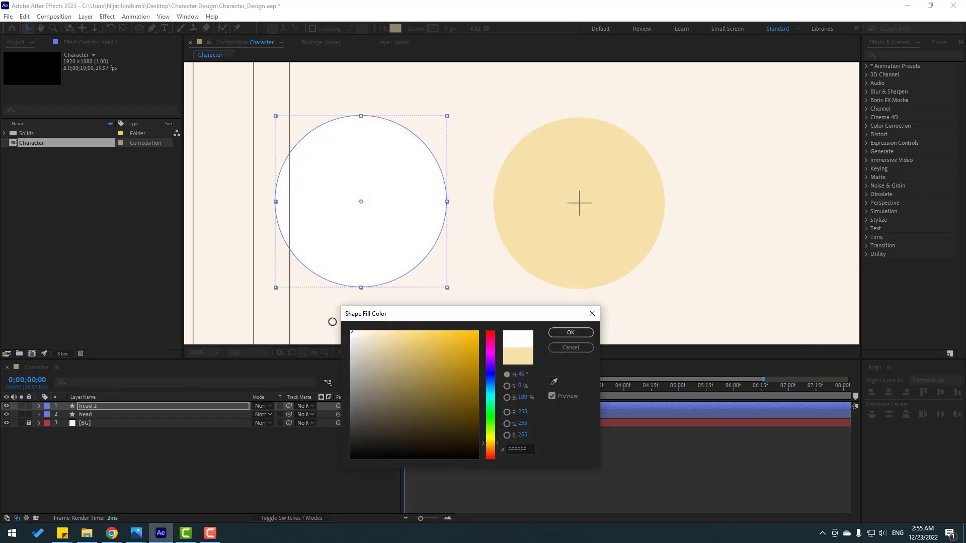
pyautogui.click(560, 333)
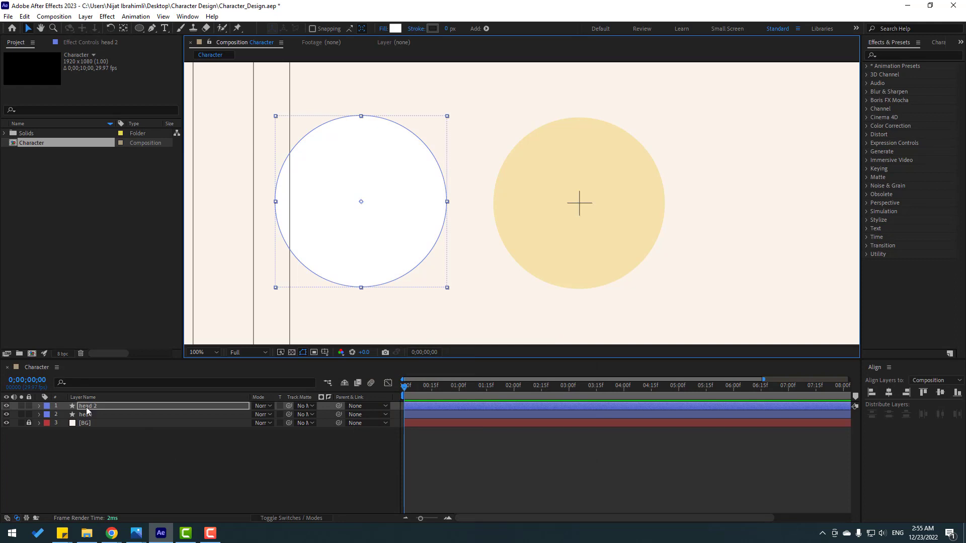
# Rename the white circle's layer as eye_white.
pyautogui.press('BackSpace')
pyautogui.press('BackSpace')
pyautogui.press('Return')
pyautogui.press('Return')
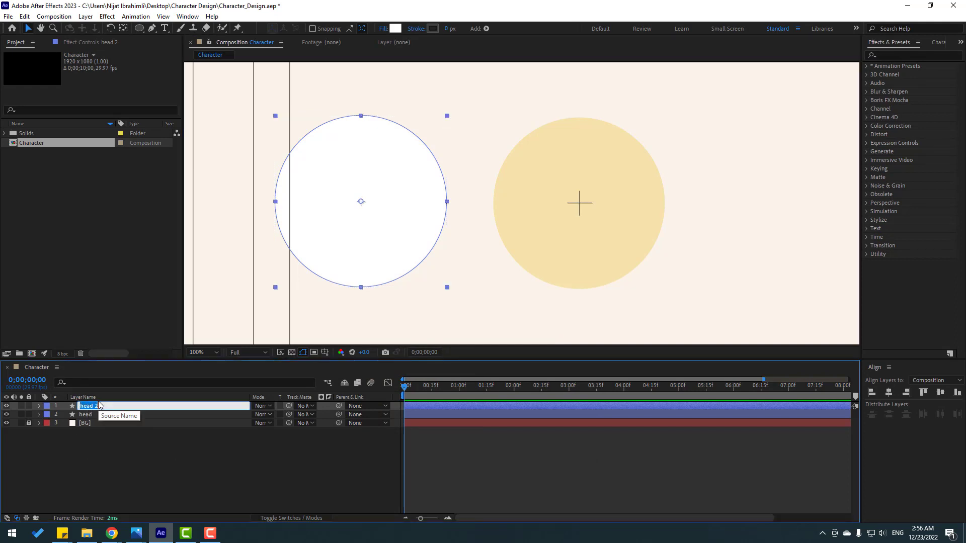
pyautogui.write('eye_white')
pyautogui.press('Return')
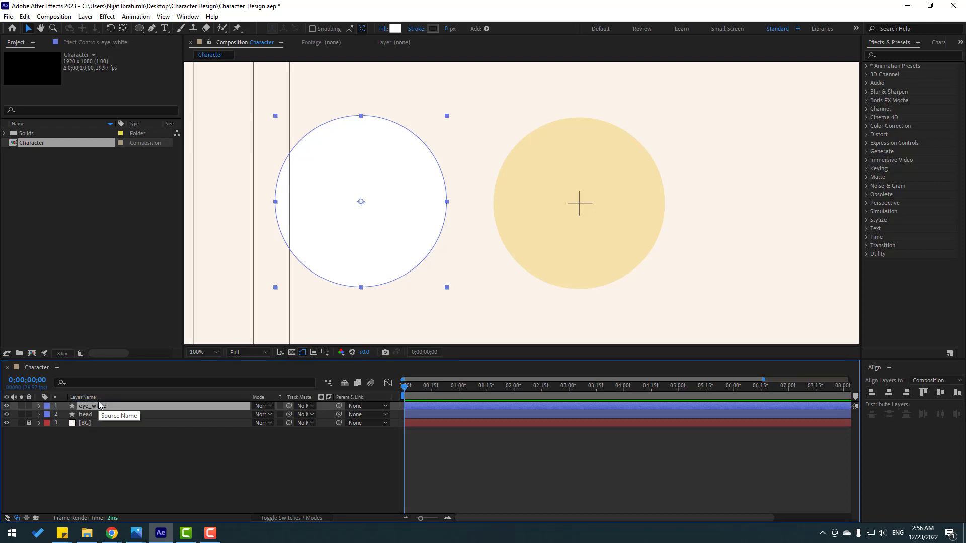
# Set the eye_white ellipse size to 75 by 75 px and place the circle on the upper-left part of the face.
pyautogui.click(39, 406)
pyautogui.click(47, 415)
pyautogui.click(73, 424)
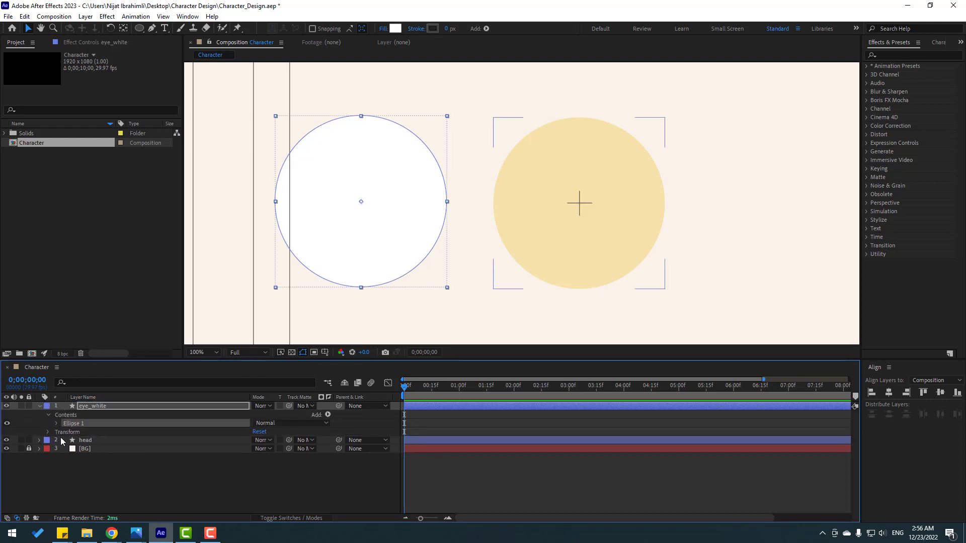
pyautogui.click(56, 424)
pyautogui.click(64, 433)
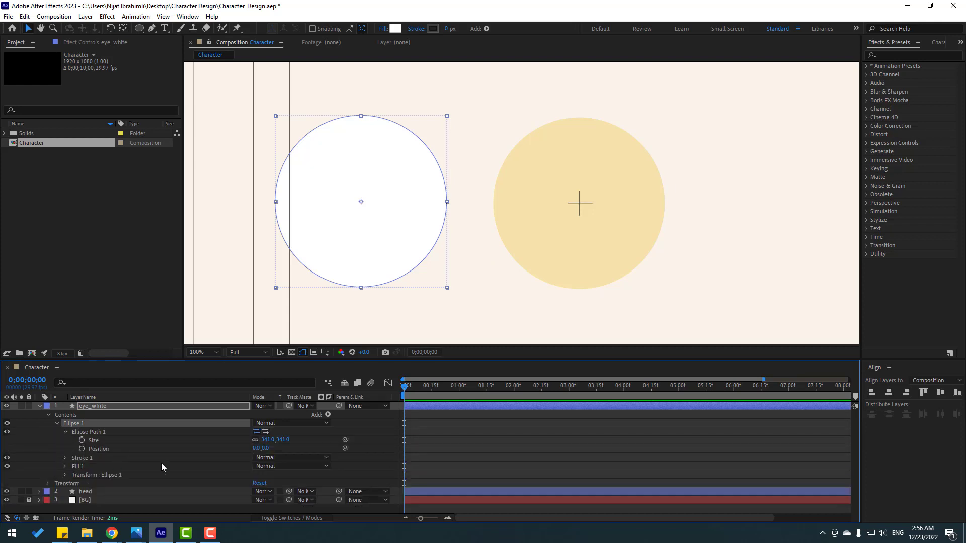
pyautogui.moveTo(269, 443); pyautogui.dragTo(149, 455)
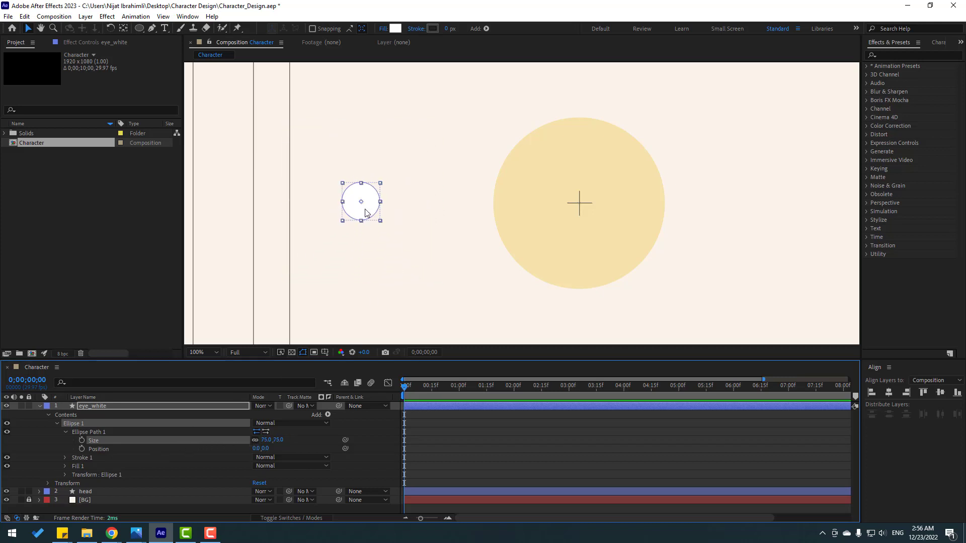
pyautogui.moveTo(366, 210); pyautogui.dragTo(562, 192)
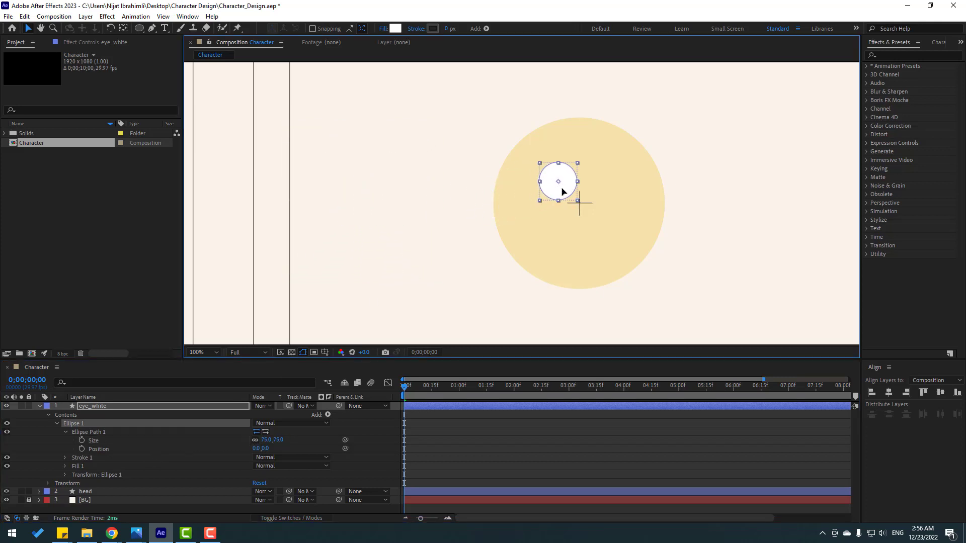
pyautogui.click(53, 446)
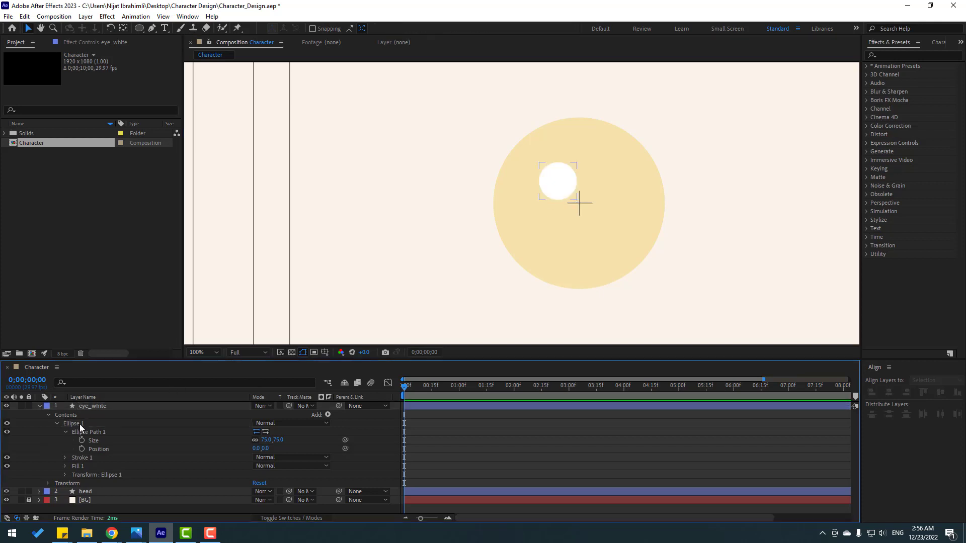
# Duplicate the ellipse inside eye_white and shift the copy horizontally to the right as the second eye.
pyautogui.click(80, 424)
pyautogui.hotkey('ctrl', 'd')
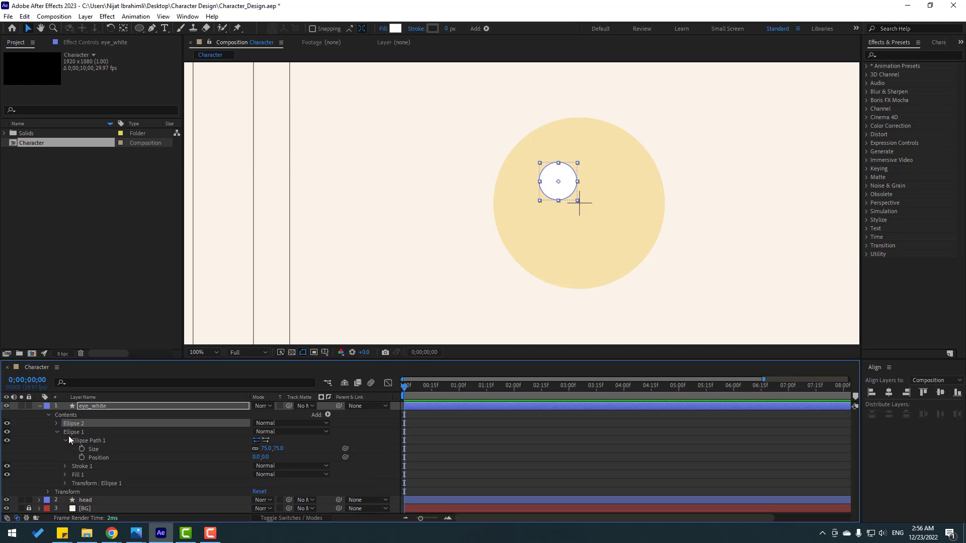
pyautogui.click(56, 432)
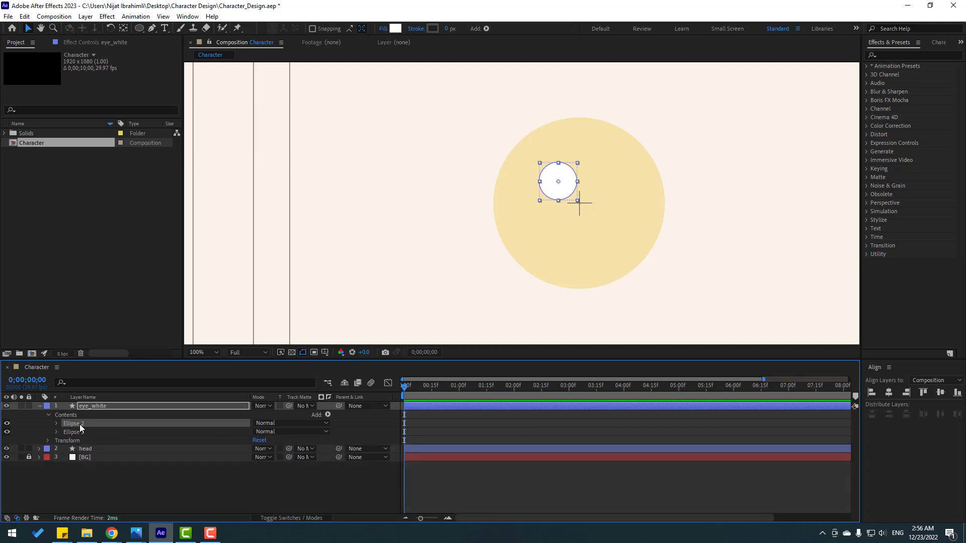
pyautogui.hotkey('shift', 'Right')
pyautogui.hotkey('shift', 'Right')
pyautogui.hotkey('shift', 'Right')
pyautogui.hotkey('shift', 'Right')
pyautogui.hotkey('shift', 'Right')
pyautogui.hotkey('shift', 'Right')
pyautogui.hotkey('shift', 'Right')
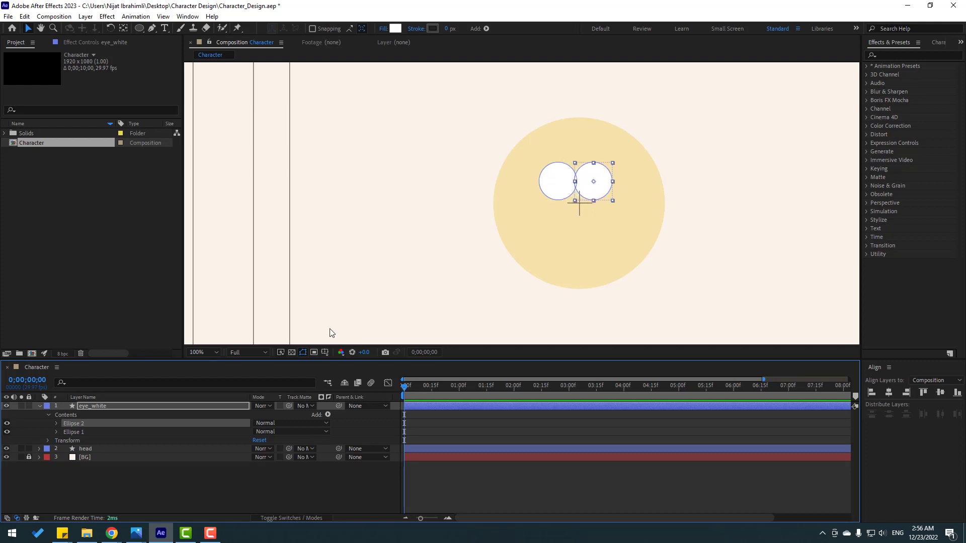
# Nudge the second eye circle further right until its edge just touches the first eye.
pyautogui.moveTo(581, 197); pyautogui.dragTo(540, 226)
pyautogui.scroll(2, 546, 234)
pyautogui.moveTo(591, 254); pyautogui.dragTo(534, 239)
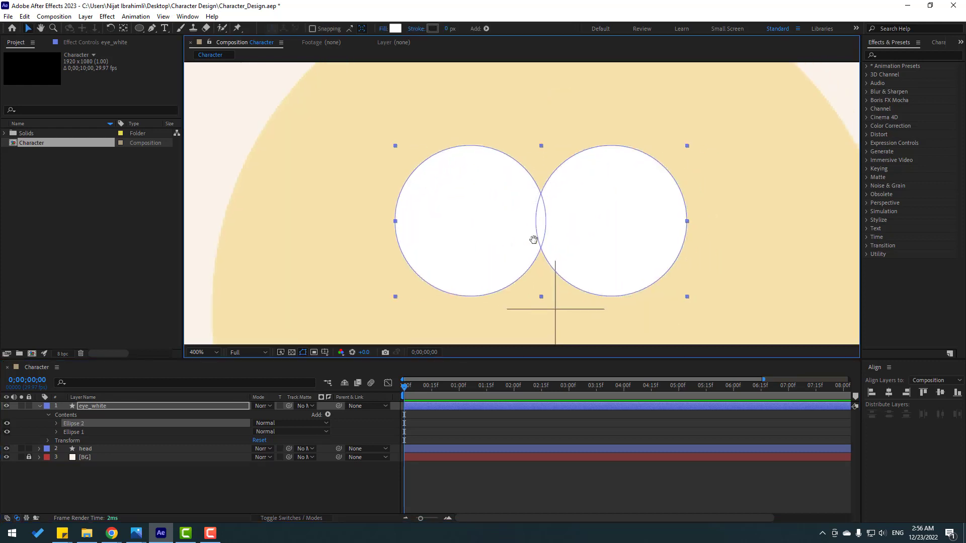
pyautogui.scroll(1, 533, 239)
pyautogui.press('Right')
pyautogui.press('Right')
pyautogui.press('Right')
pyautogui.press('Right')
pyautogui.press('Right')
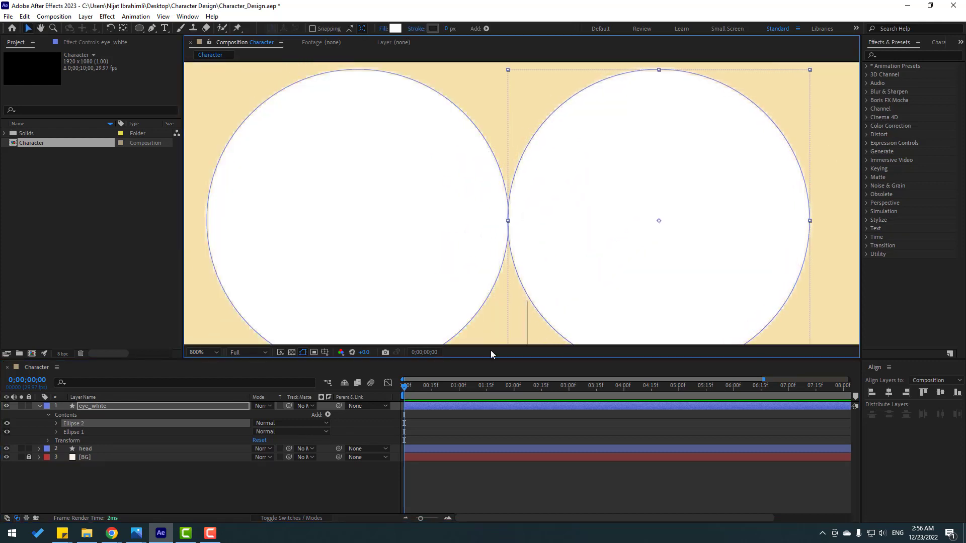
# Examine the contact point between the two eye circles up close and their overall placement on the head.
pyautogui.click(384, 474)
pyautogui.scroll(-4, 415, 236)
pyautogui.scroll(2, 416, 238)
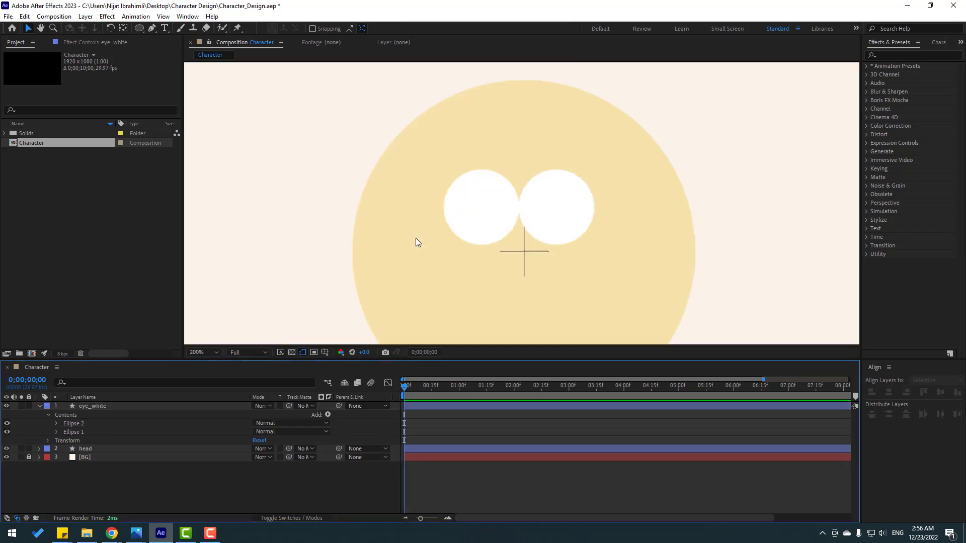
pyautogui.press('.')
pyautogui.click(85, 424)
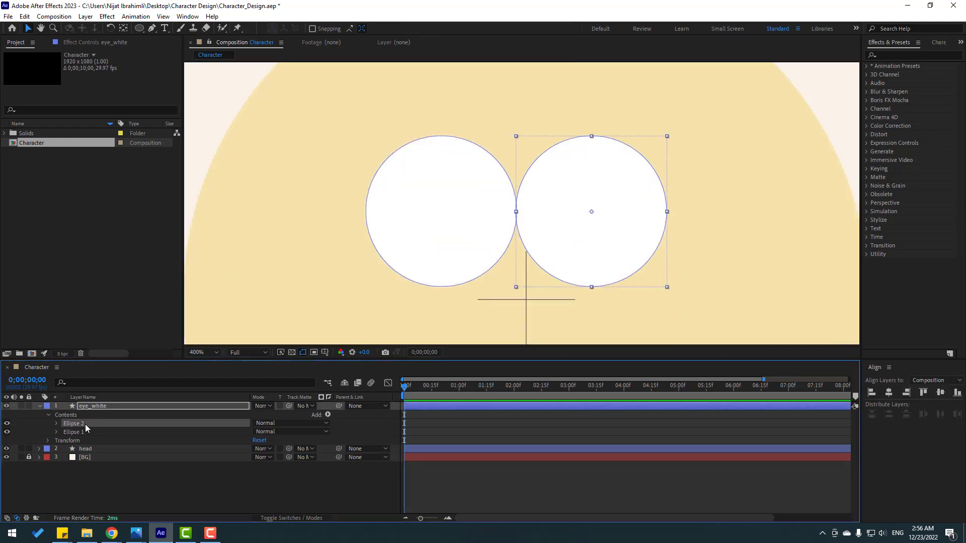
pyautogui.click(177, 496)
pyautogui.press(',')
pyautogui.press(',')
pyautogui.press(',')
pyautogui.press(',')
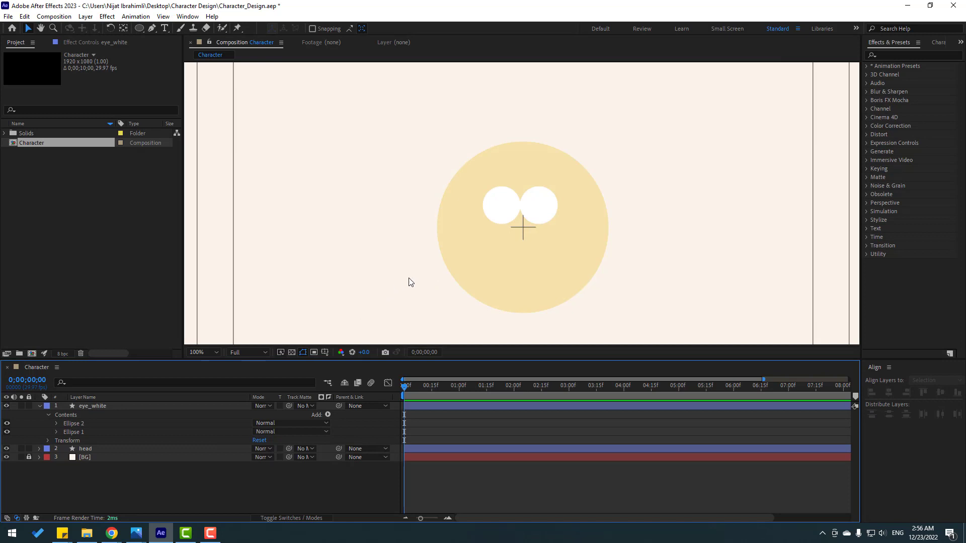
pyautogui.press('.')
pyautogui.press('.')
pyautogui.press(',')
pyautogui.press(',')
# Centre the eye_white layer's anchor point between the two eye circles.
pyautogui.click(38, 407)
pyautogui.click(116, 405)
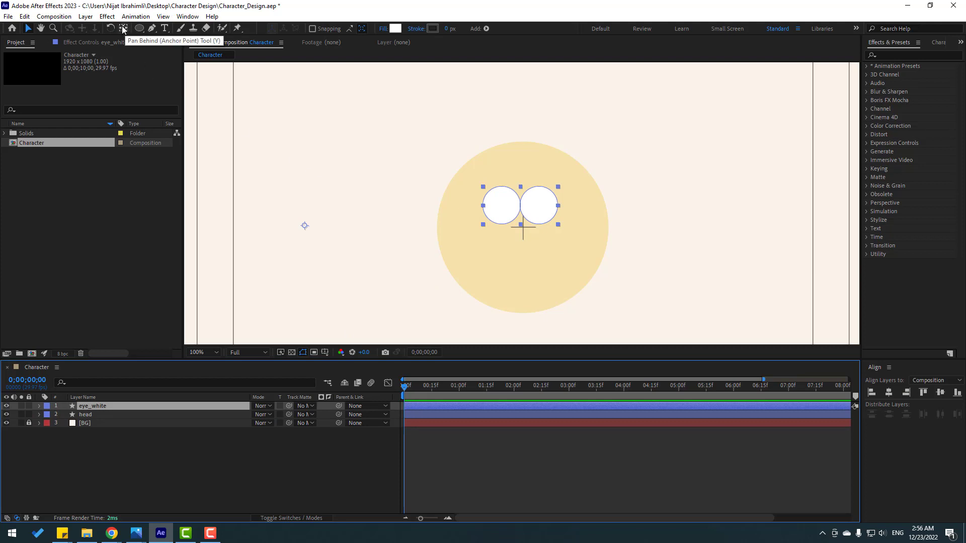
pyautogui.hotkey('ctrl', 'alt', 'Home')
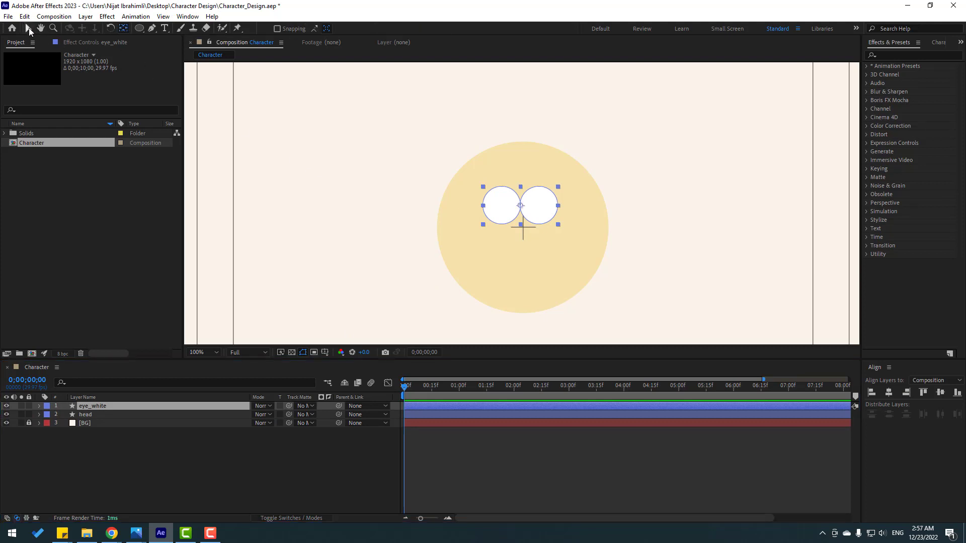
# Align eye_white horizontally and vertically to the composition centre, and nudge it straight up onto the upper half of the face.
pyautogui.click(890, 393)
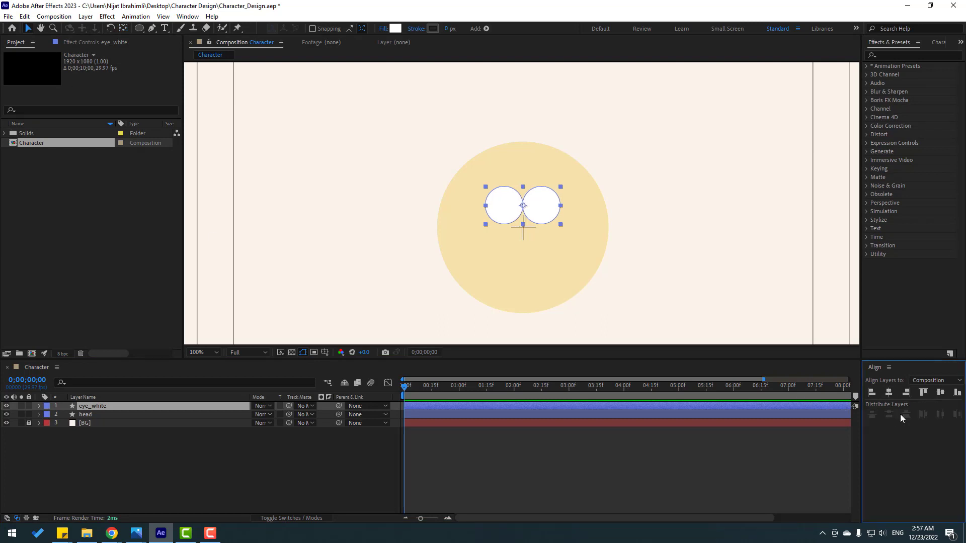
pyautogui.click(943, 396)
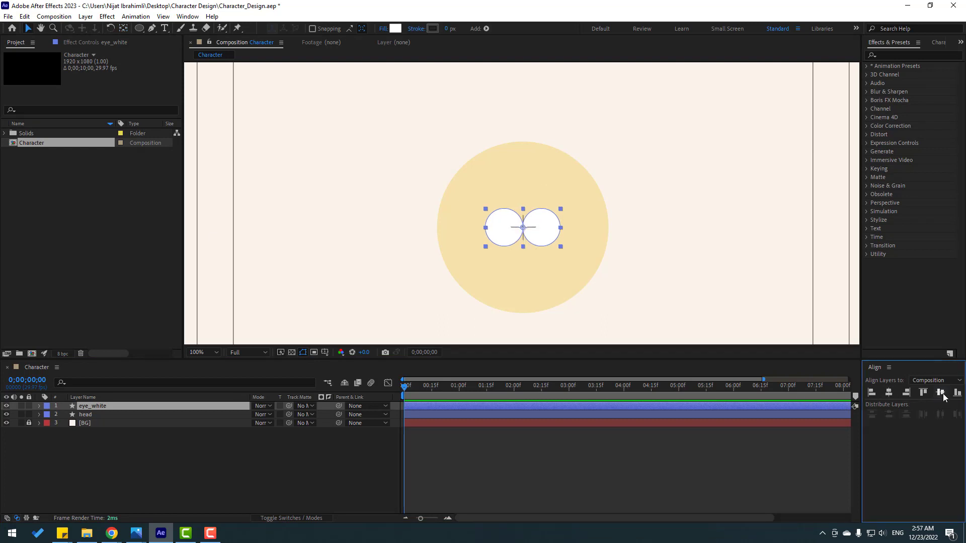
pyautogui.click(418, 426)
pyautogui.hotkey('shift', 'Up')
pyautogui.hotkey('shift', 'Up')
pyautogui.hotkey('shift', 'Up')
pyautogui.hotkey('shift', 'Up')
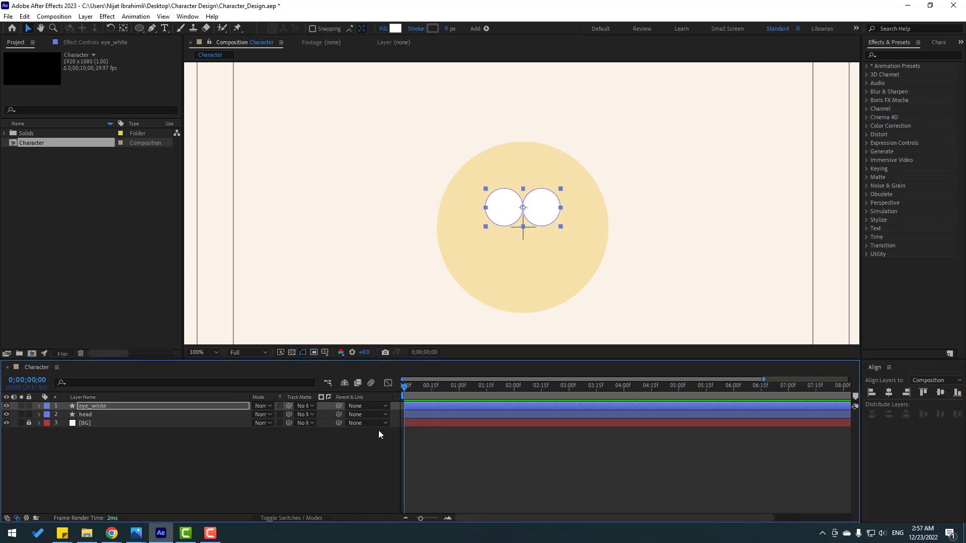
# Duplicate the eye_white layer and scale the copy down to 51% about the point between the eyes.
pyautogui.click(217, 478)
pyautogui.scroll(2, 563, 263)
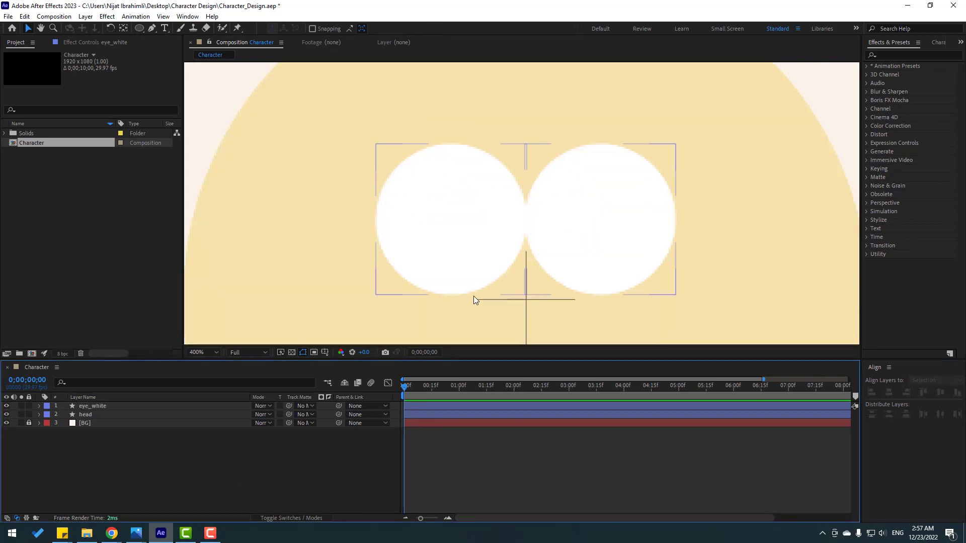
pyautogui.click(100, 405)
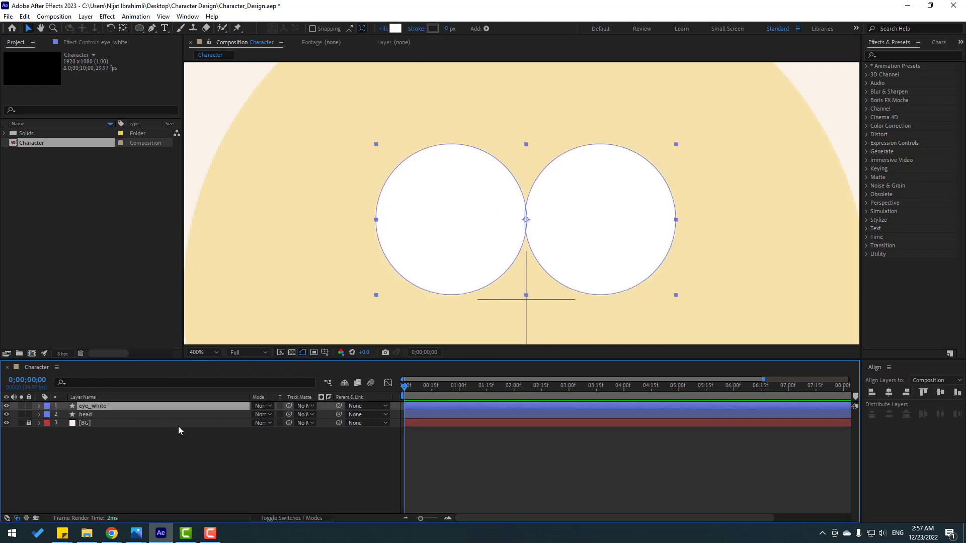
pyautogui.hotkey('ctrl', 'd')
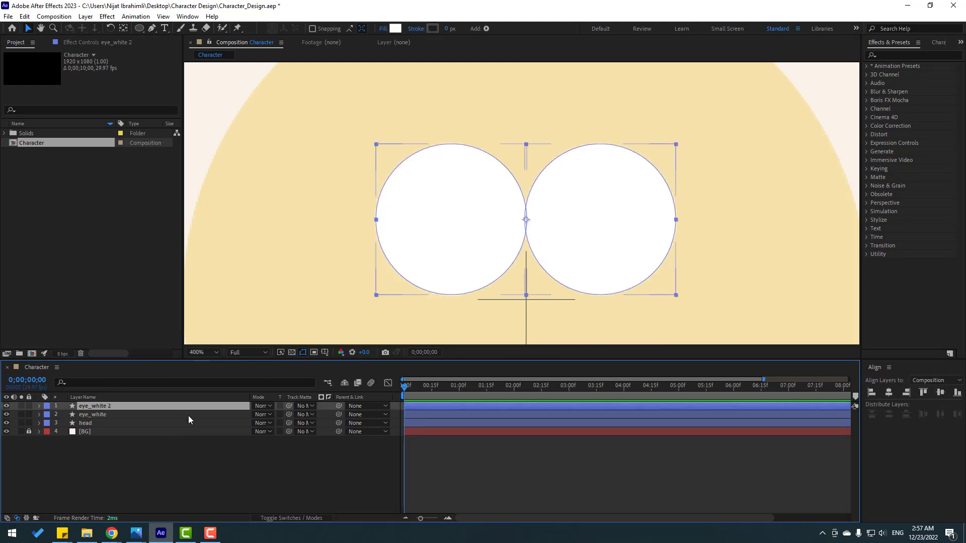
pyautogui.press('s')
pyautogui.moveTo(266, 414); pyautogui.dragTo(248, 417)
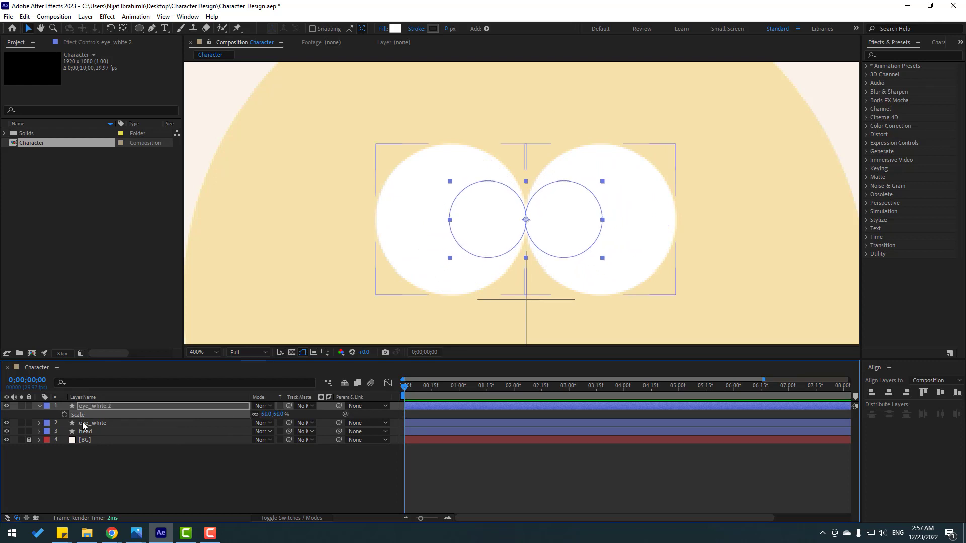
# Change the fill colour of the smaller duplicated circles to dark grey #232323.
pyautogui.click(389, 28)
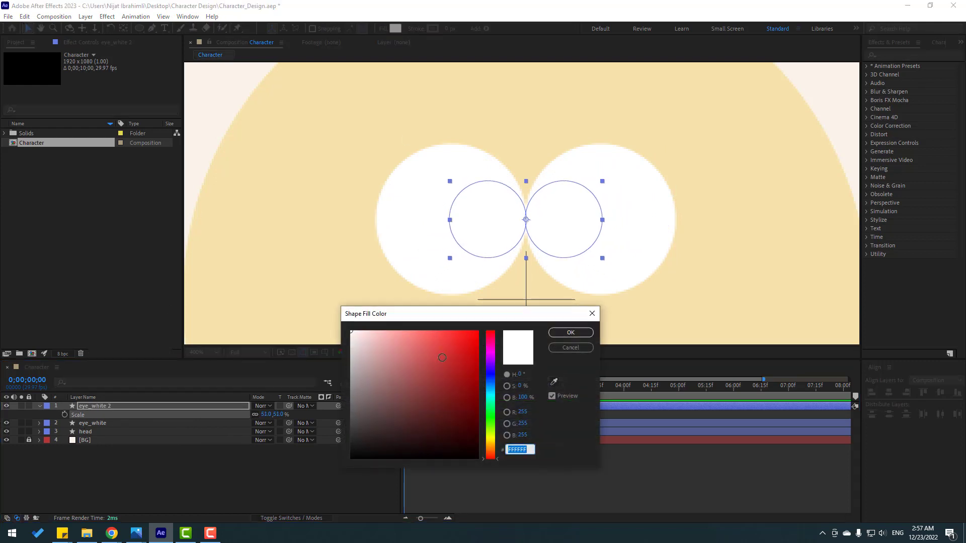
pyautogui.moveTo(378, 433); pyautogui.dragTo(351, 442)
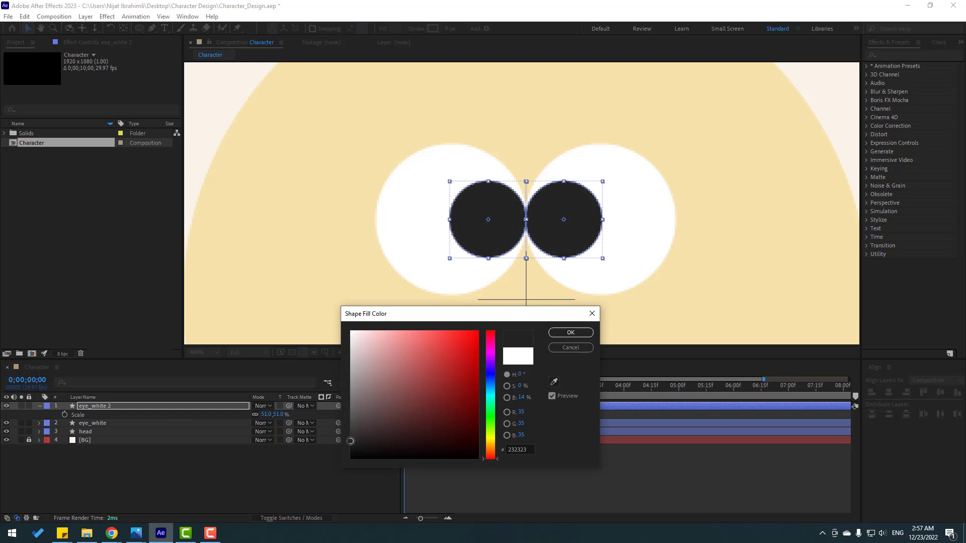
pyautogui.click(559, 332)
pyautogui.click(94, 477)
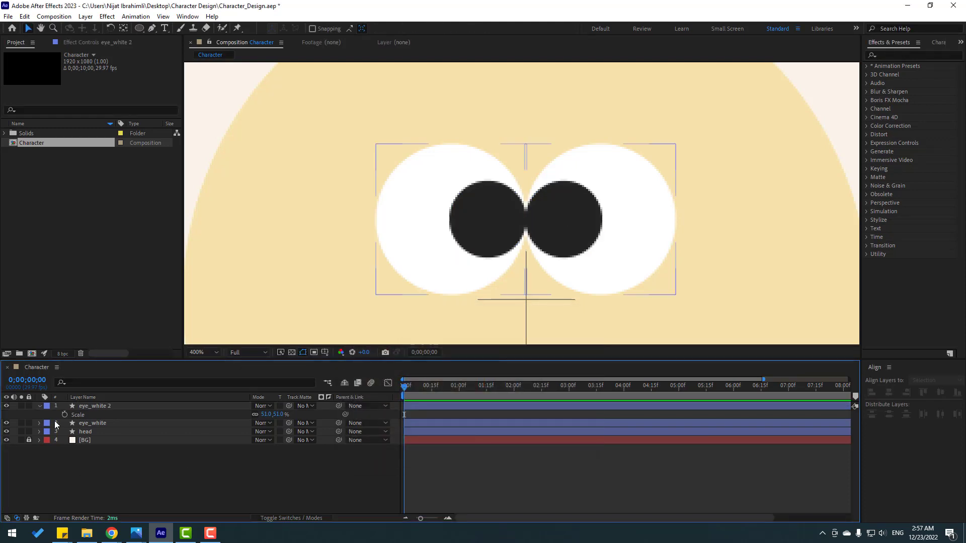
# Rename the duplicated layer with the dark circles to eye-ball.
pyautogui.click(39, 406)
pyautogui.click(38, 407)
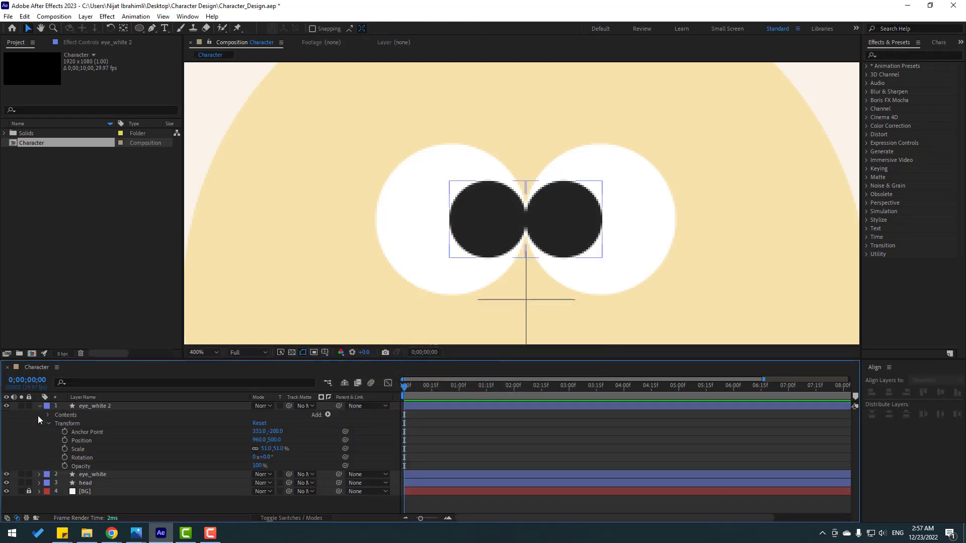
pyautogui.click(99, 406)
pyautogui.press('Return')
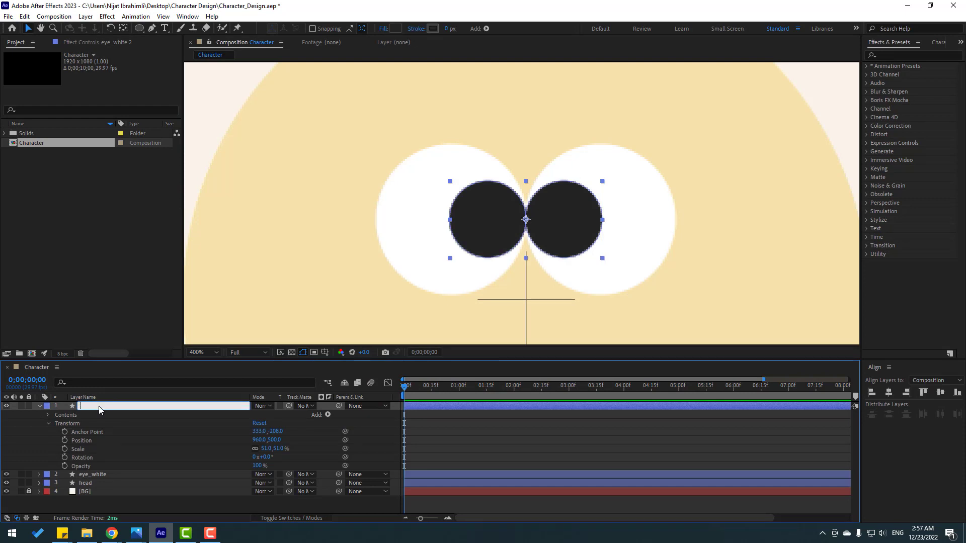
pyautogui.write('eye-ball')
pyautogui.press('Return')
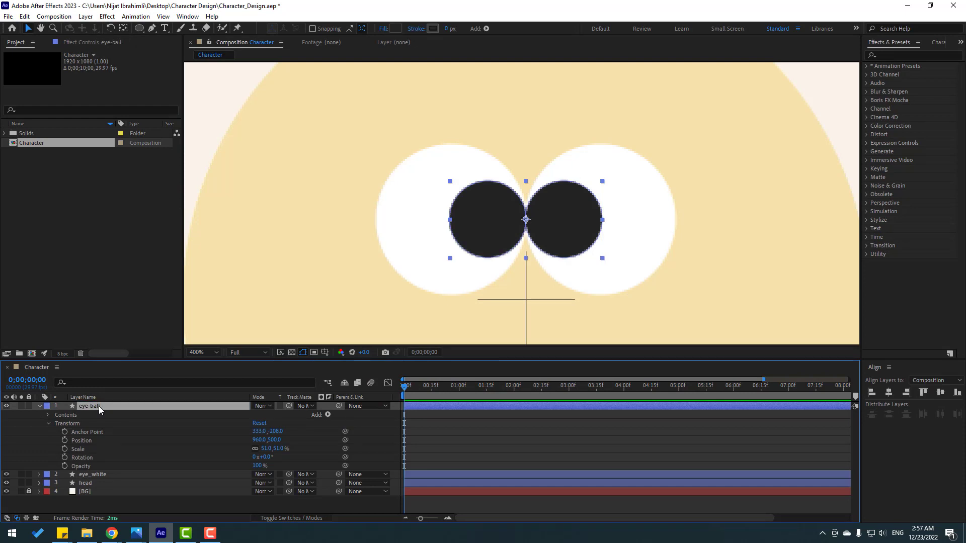
# Nudge Ellipse 1 of the eye-ball layer left, towards the middle of the left eye white.
pyautogui.click(49, 424)
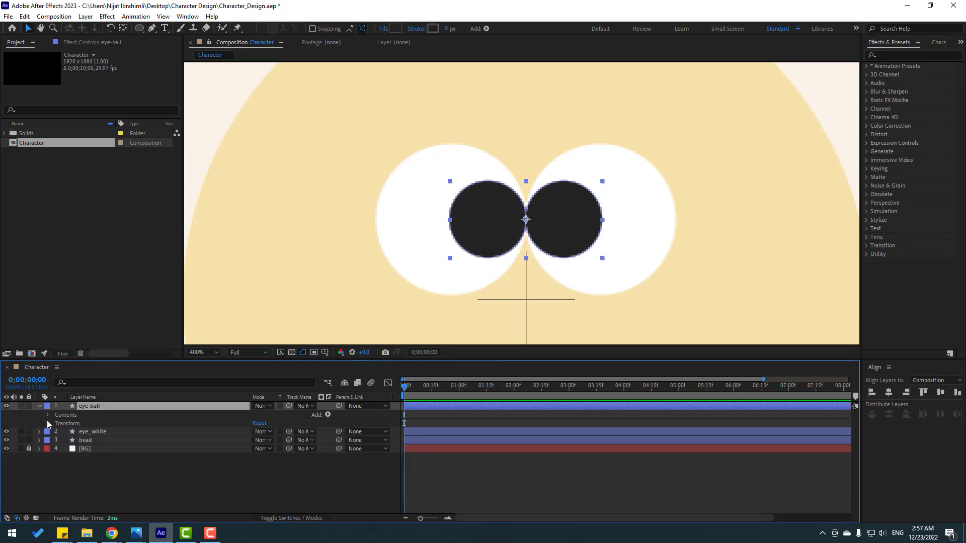
pyautogui.click(48, 415)
pyautogui.click(85, 405)
pyautogui.click(83, 433)
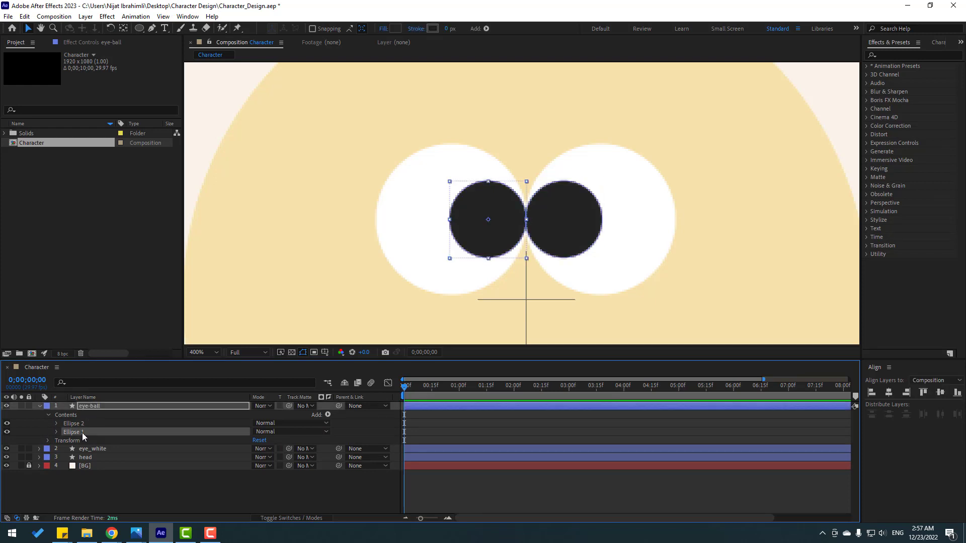
pyautogui.press('Left')
pyautogui.press('Left')
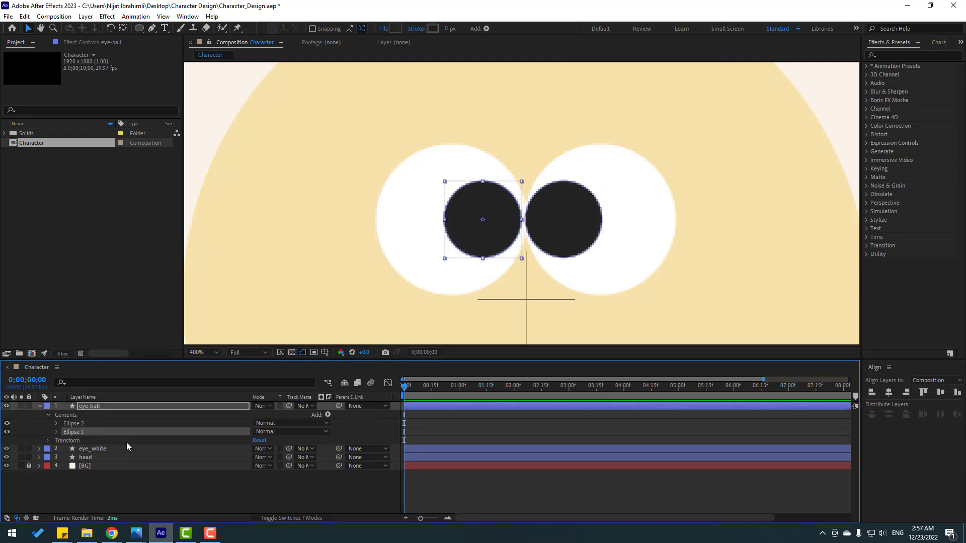
pyautogui.press('Left')
pyautogui.press('Left')
pyautogui.press('Left')
pyautogui.press('Left')
pyautogui.press('Left')
pyautogui.press('Left')
pyautogui.press('Left')
pyautogui.press('Left')
pyautogui.press('Left')
pyautogui.press('Left')
pyautogui.press('Left')
pyautogui.press('Left')
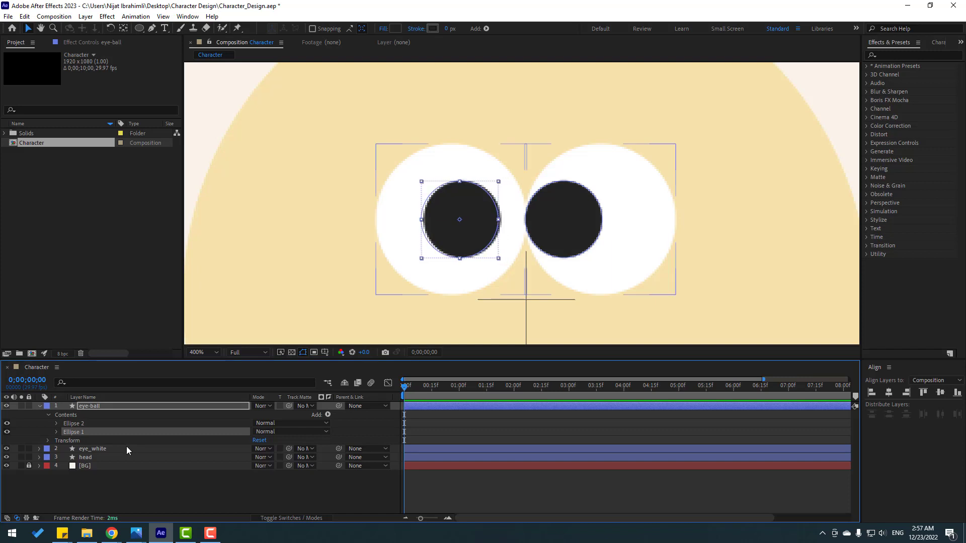
# Nudge Ellipse 2 of the eye-ball layer right until it sits near the middle of the right eye white.
pyautogui.click(84, 425)
pyautogui.press('Right')
pyautogui.press('Right')
pyautogui.press('Right')
pyautogui.press('Right')
pyautogui.press('Right')
pyautogui.press('Right')
pyautogui.press('Right')
pyautogui.press('Right')
pyautogui.press('Right')
pyautogui.press('Right')
pyautogui.press('Right')
pyautogui.press('Right')
pyautogui.press('Right')
pyautogui.press('Right')
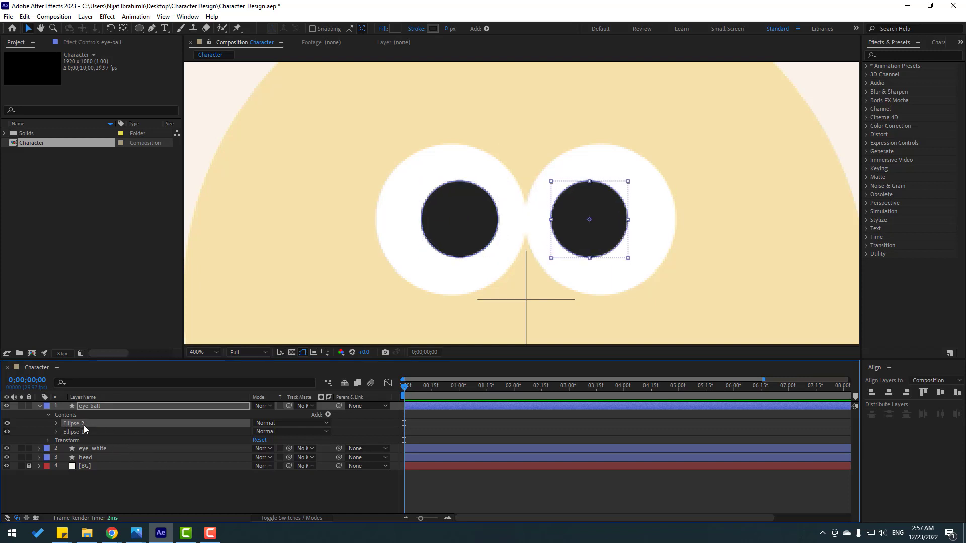
pyautogui.press('Right')
pyautogui.press('Right')
pyautogui.press('Right')
pyautogui.press('Right')
pyautogui.press('Right')
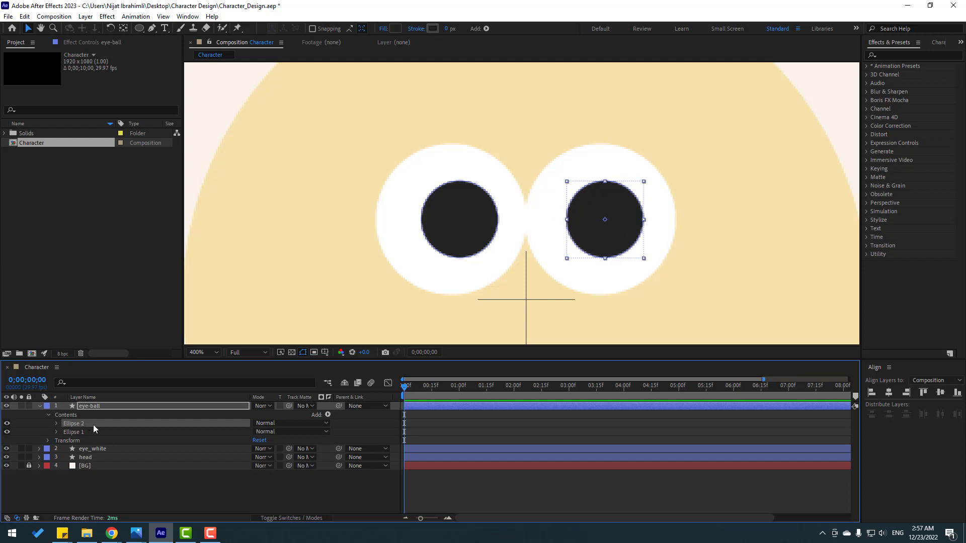
# Fine-tune the horizontal position of Ellipse 1 in the left eye white and check both pupils on the whole face.
pyautogui.click(84, 431)
pyautogui.press('Left')
pyautogui.press('Left')
pyautogui.press('Left')
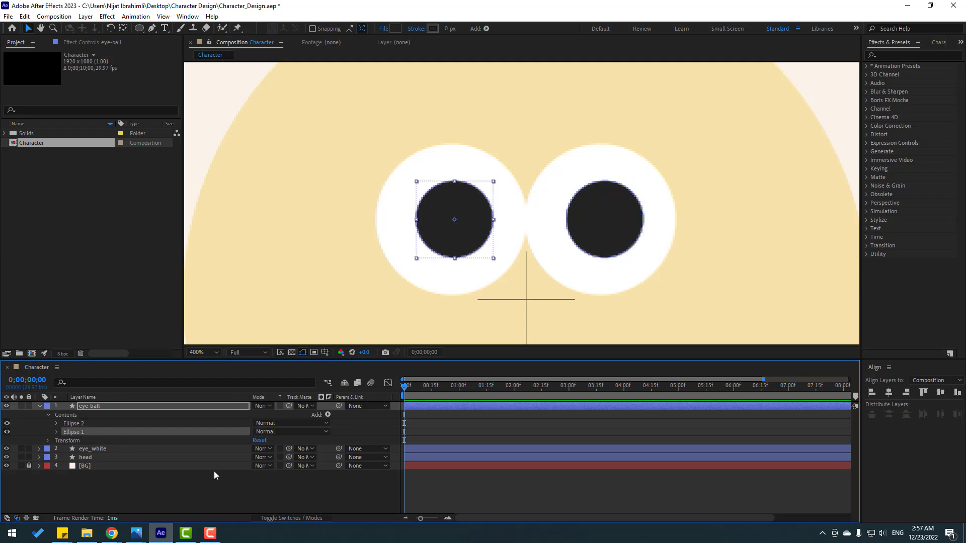
pyautogui.press('Right')
pyautogui.press('Right')
pyautogui.press('Right')
pyautogui.click(204, 480)
pyautogui.scroll(-3, 375, 280)
pyautogui.scroll(1, 375, 280)
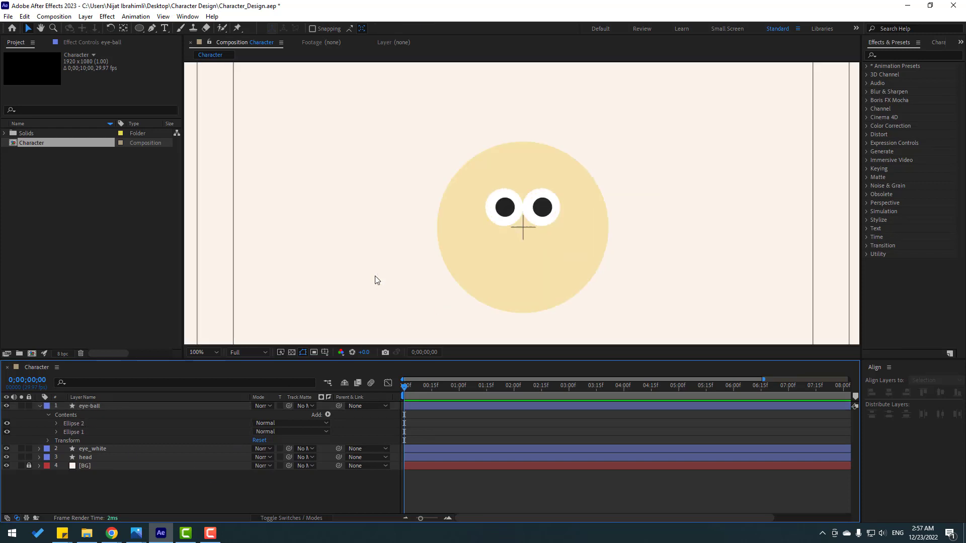
# Enlarge the pupils by setting the eye-ball layer's scale to 64%.
pyautogui.press('.')
pyautogui.press('.')
pyautogui.click(90, 407)
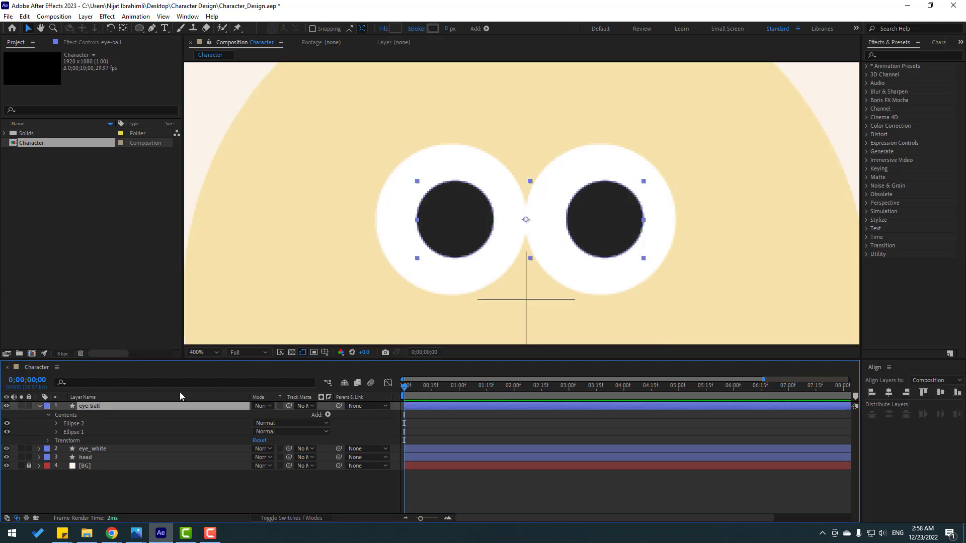
pyautogui.press('s')
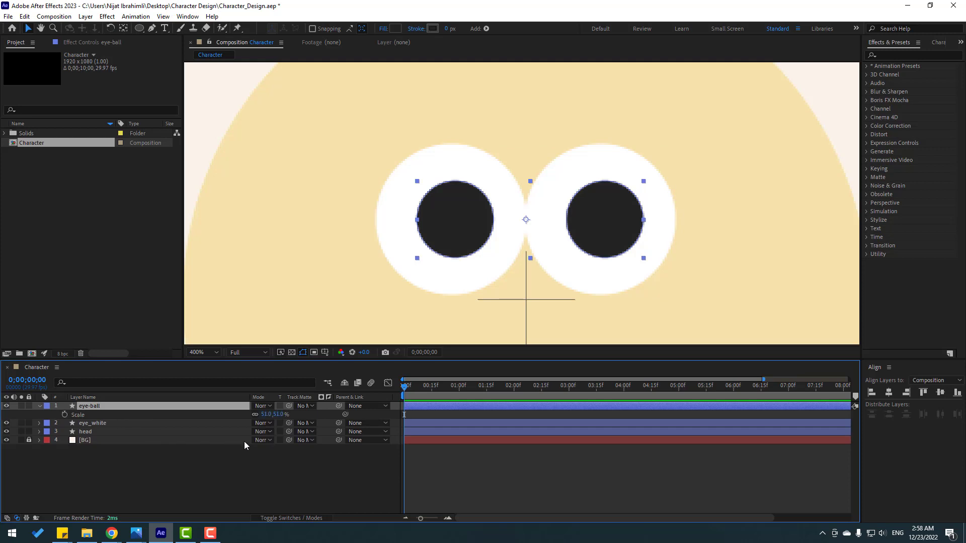
pyautogui.moveTo(265, 414)
pyautogui.mouseDown()
pyautogui.moveTo(277, 420)
pyautogui.moveTo(266, 417)
pyautogui.mouseUp()
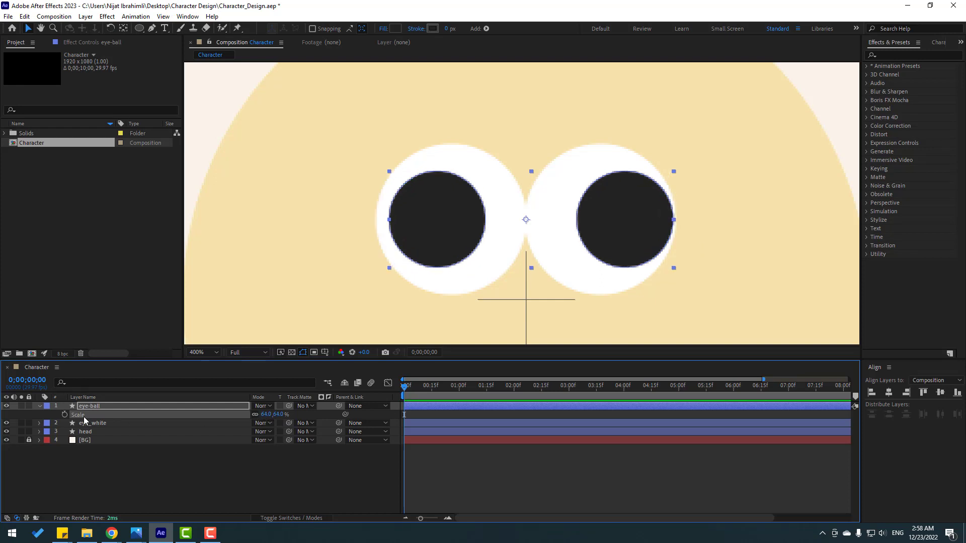
# Nudge the enlarged Ellipse 2 of the eye-ball layer left to recentre it in the right eye white.
pyautogui.click(39, 406)
pyautogui.click(49, 423)
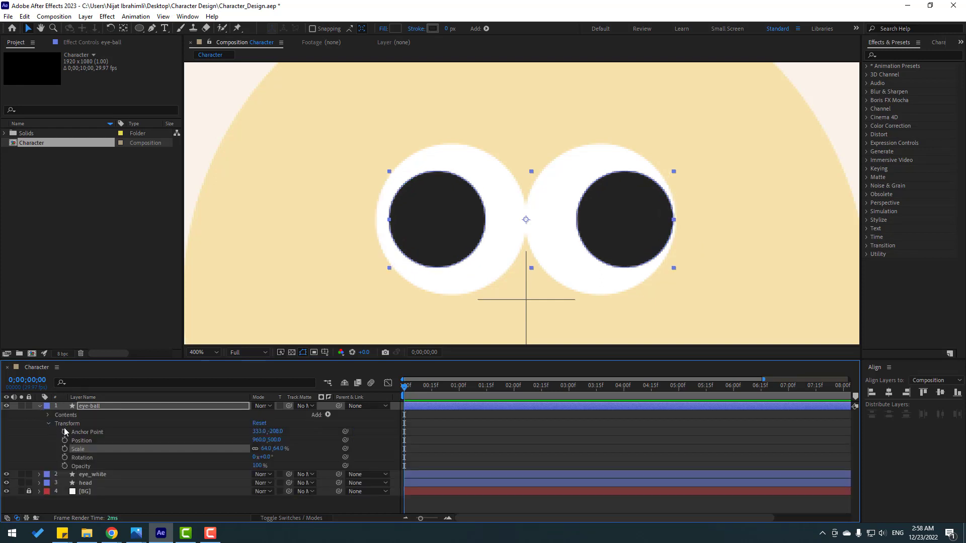
pyautogui.click(47, 415)
pyautogui.click(77, 424)
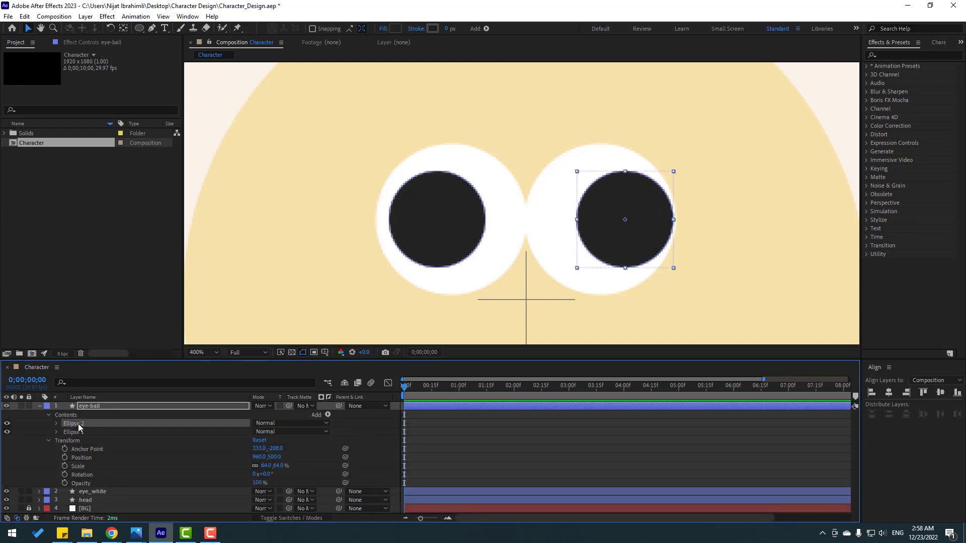
pyautogui.press('Left')
pyautogui.press('Left')
pyautogui.press('Left')
pyautogui.press('Left')
pyautogui.press('Left')
pyautogui.press('Left')
pyautogui.press('Left')
pyautogui.press('Left')
pyautogui.press('Left')
pyautogui.press('Left')
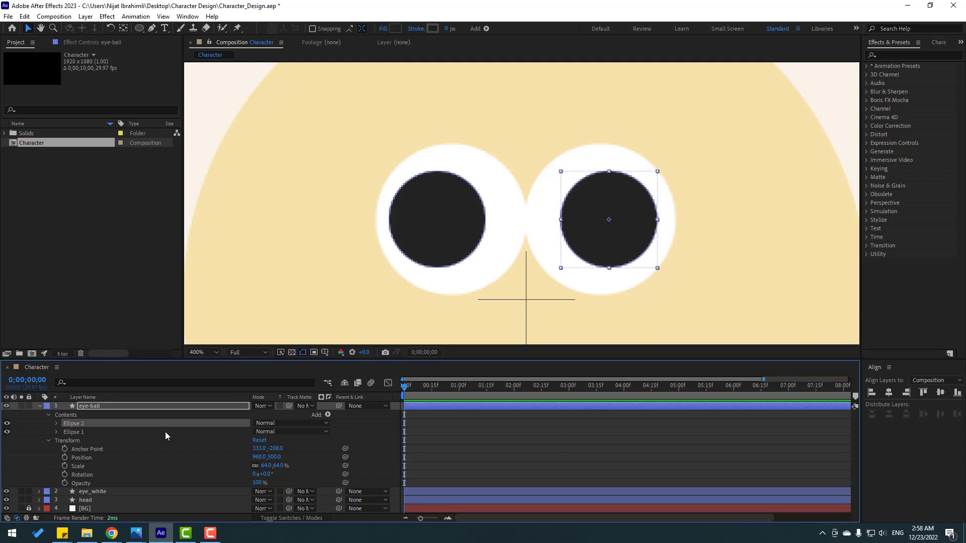
# Nudge the enlarged Ellipse 1 right to recentre it in the left eye white, and collapse the eye-ball layer's properties.
pyautogui.click(73, 430)
pyautogui.press('Right')
pyautogui.press('Right')
pyautogui.press('Right')
pyautogui.press('Right')
pyautogui.press('Right')
pyautogui.press('Right')
pyautogui.press('Right')
pyautogui.press('Right')
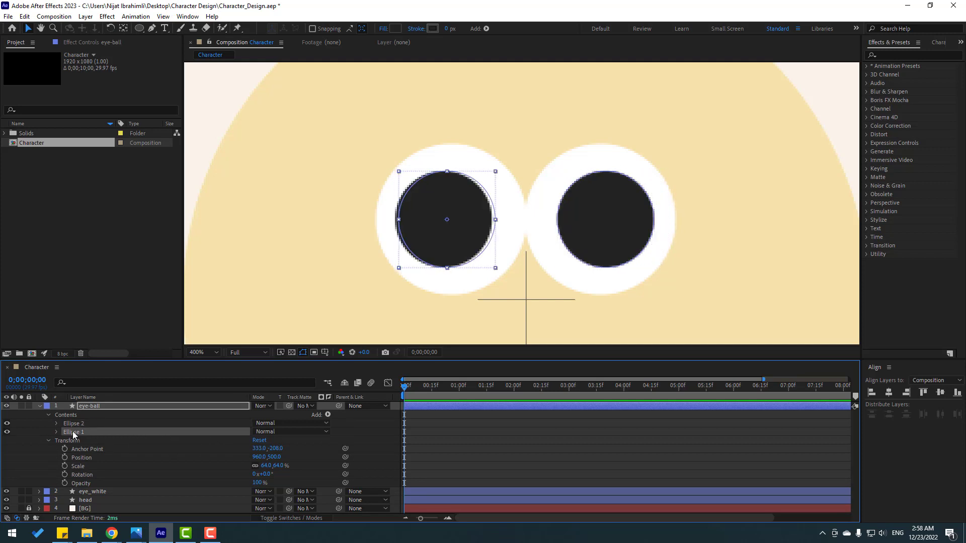
pyautogui.click(40, 406)
pyautogui.click(146, 467)
pyautogui.scroll(-3, 423, 257)
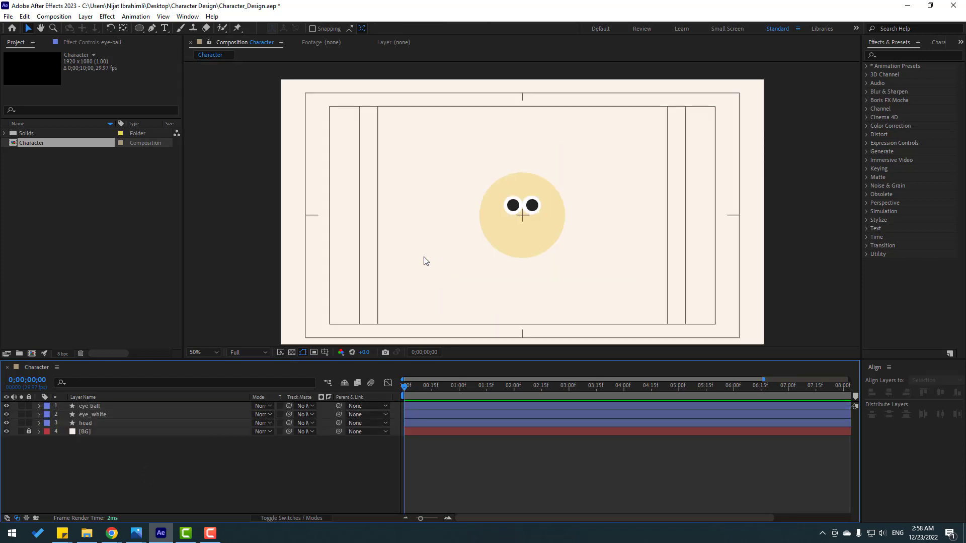
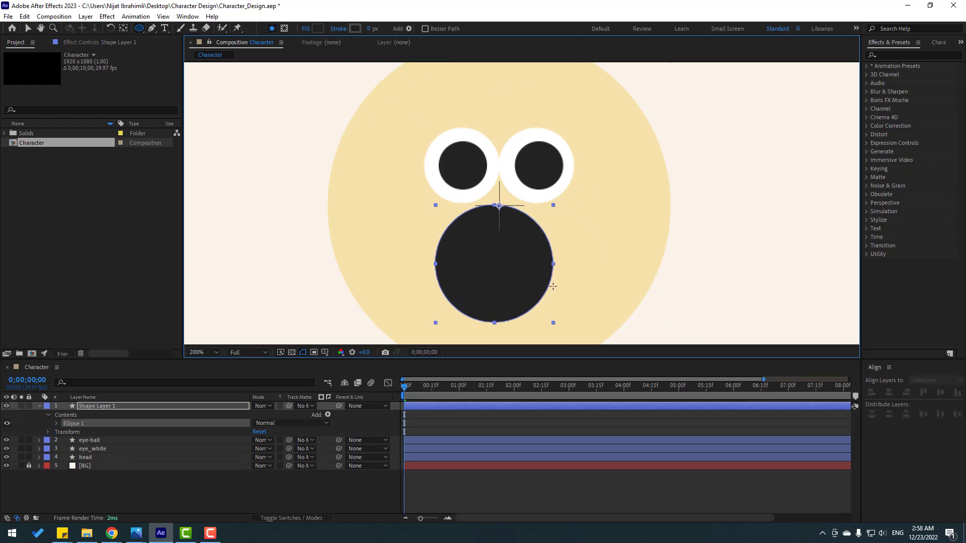
# Remove the fill from the circle below the eyes and give it a 15 px stroke.
pyautogui.click(29, 29)
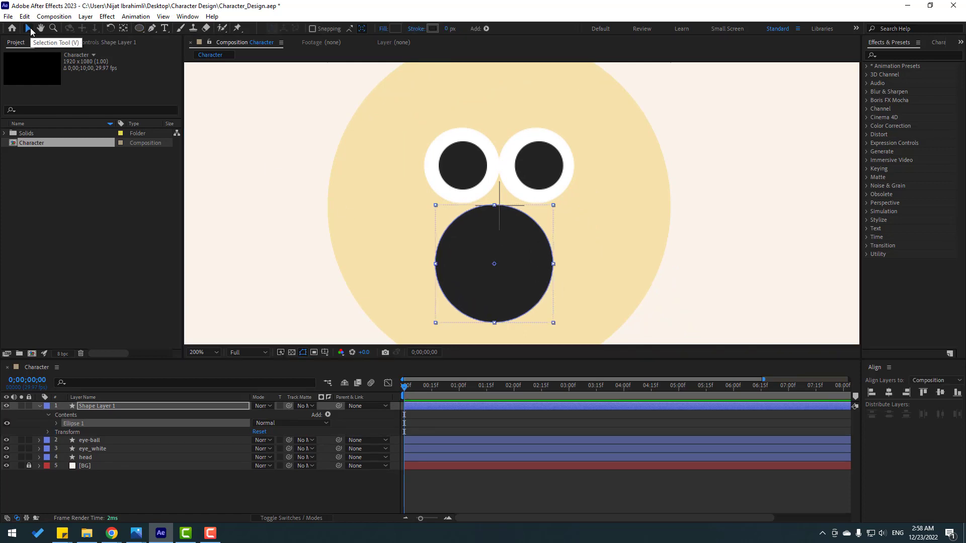
pyautogui.click(382, 29)
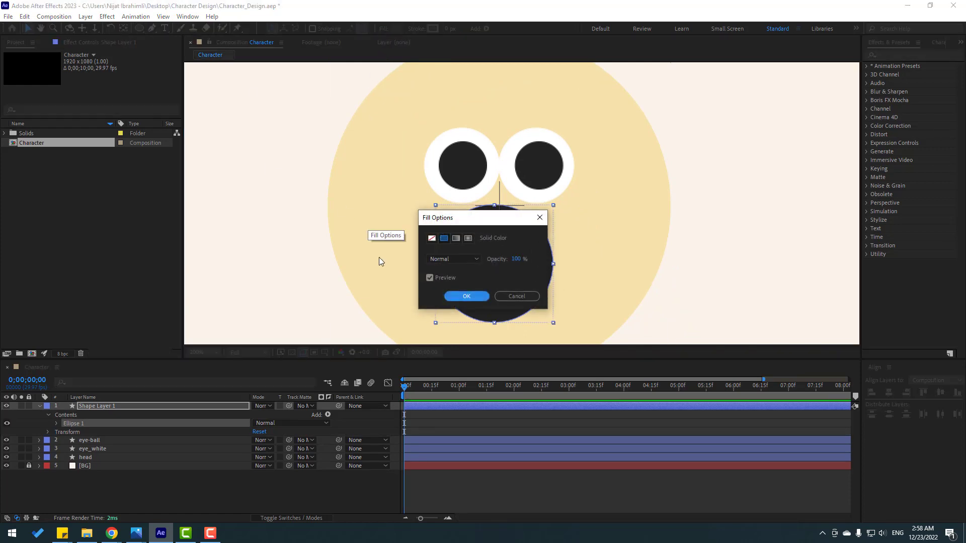
pyautogui.click(432, 239)
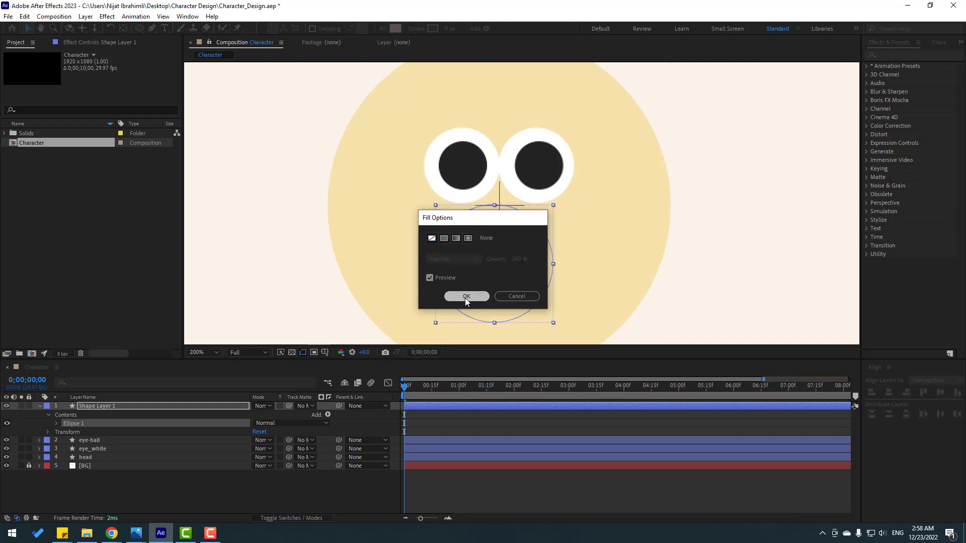
pyautogui.click(465, 297)
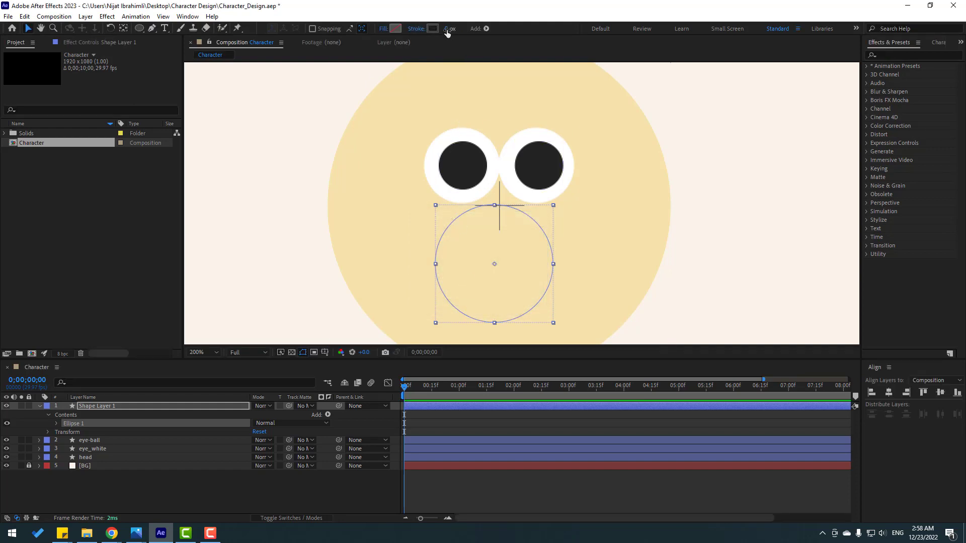
pyautogui.moveTo(446, 30); pyautogui.dragTo(456, 30)
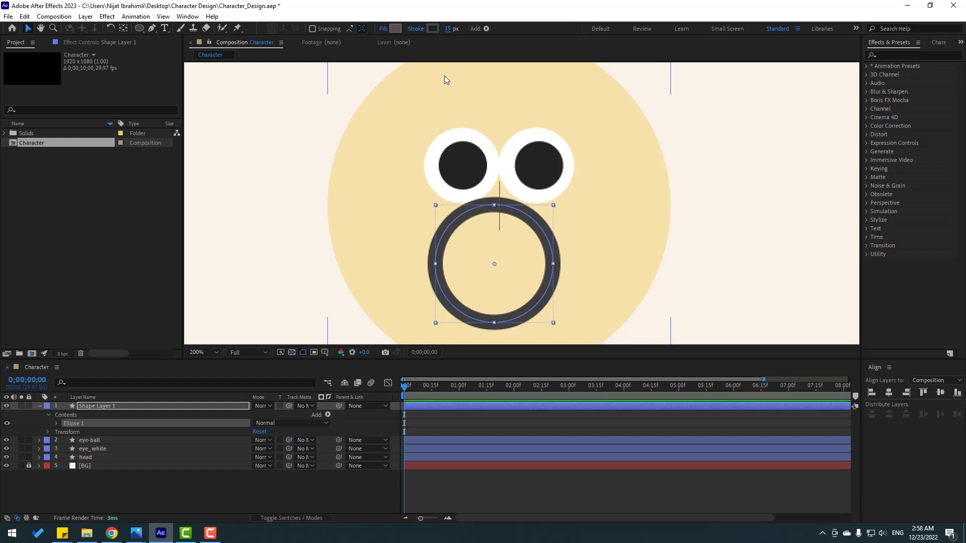
# Add Trim Paths to the outlined circle with End at 50% and Offset at 90° to form a smile.
pyautogui.click(486, 28)
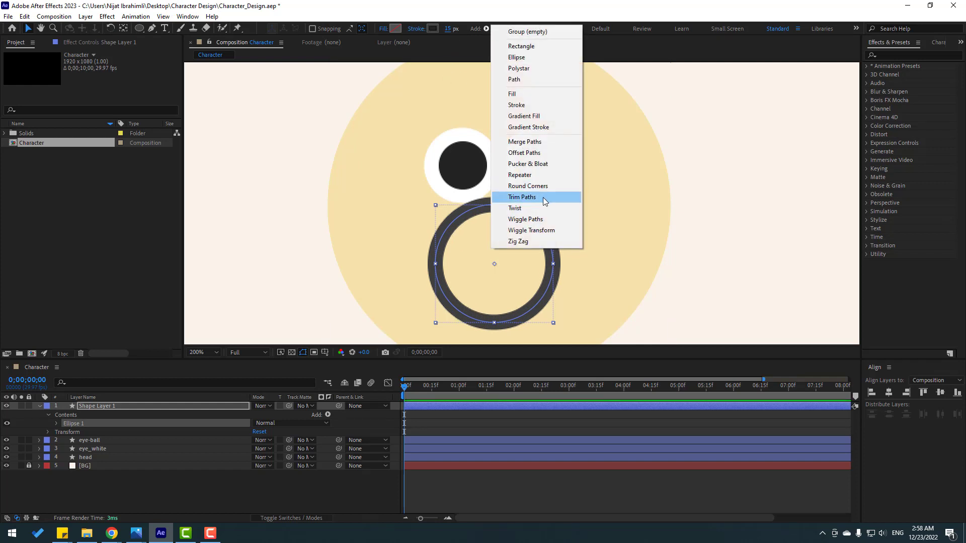
pyautogui.click(523, 197)
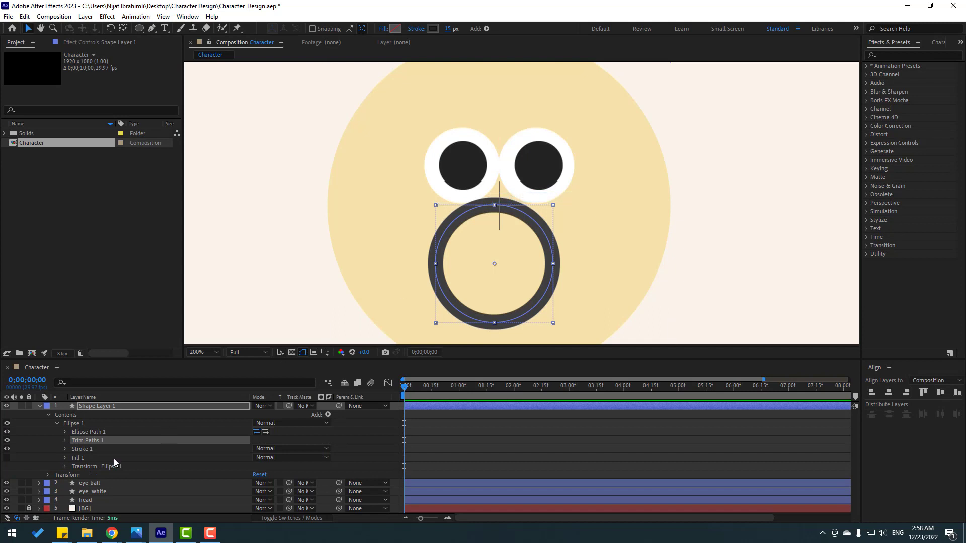
pyautogui.click(66, 441)
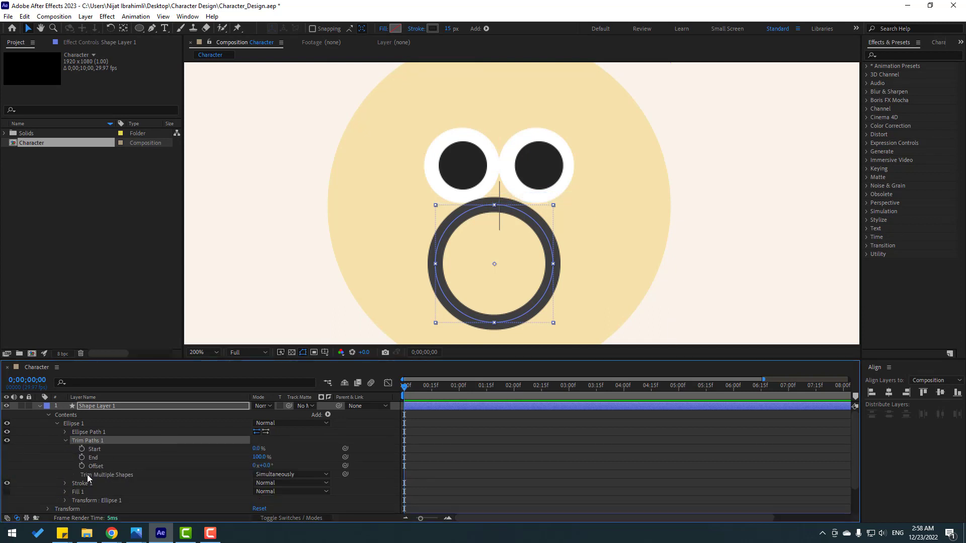
pyautogui.moveTo(259, 460); pyautogui.dragTo(223, 484)
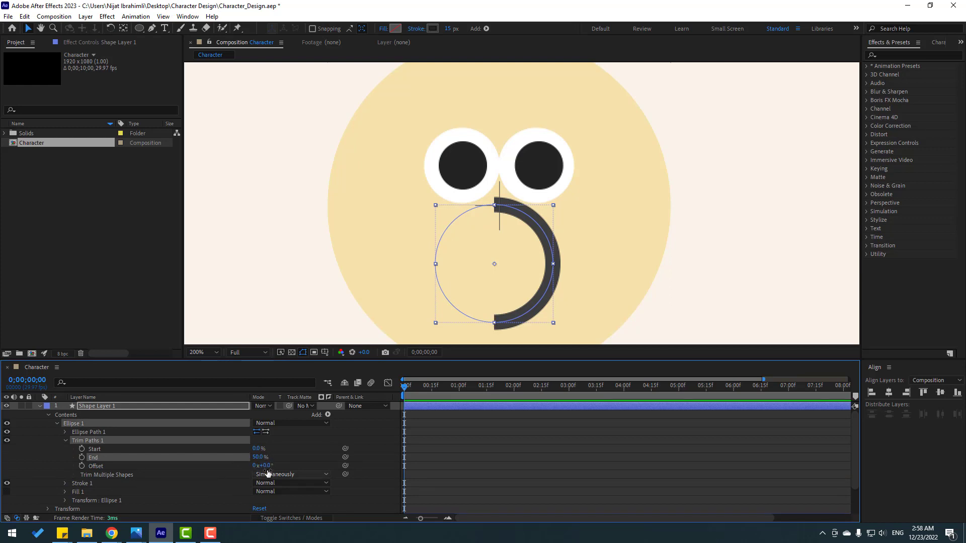
pyautogui.click(267, 465)
pyautogui.write('9')
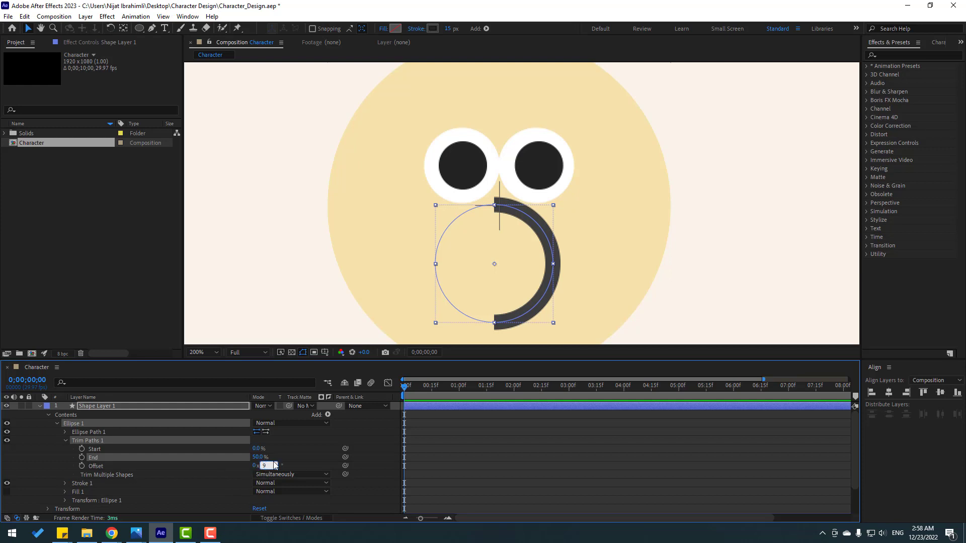
pyautogui.write('0')
pyautogui.press('Return')
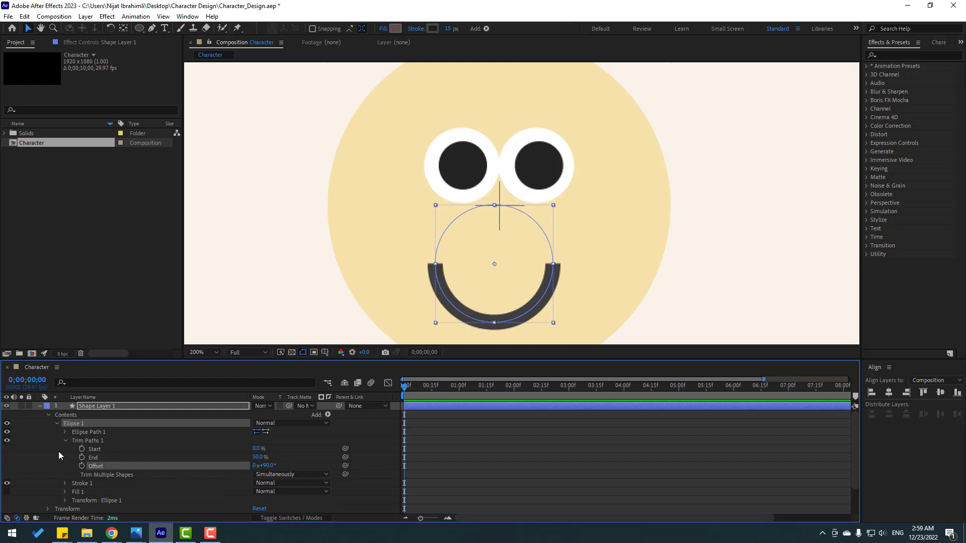
# Set the line cap of the smile's Stroke 1 to Round Cap.
pyautogui.click(64, 483)
pyautogui.scroll(-2, 58, 488)
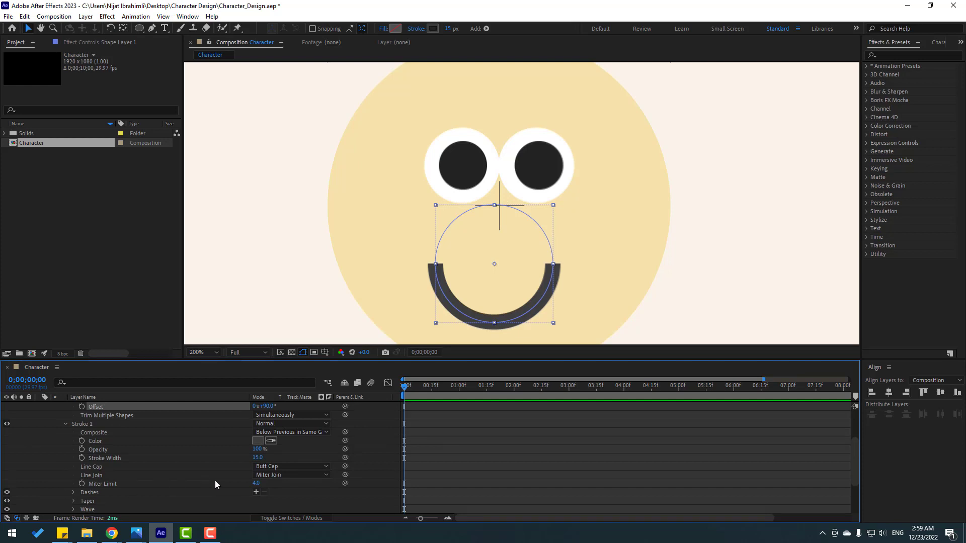
pyautogui.click(97, 467)
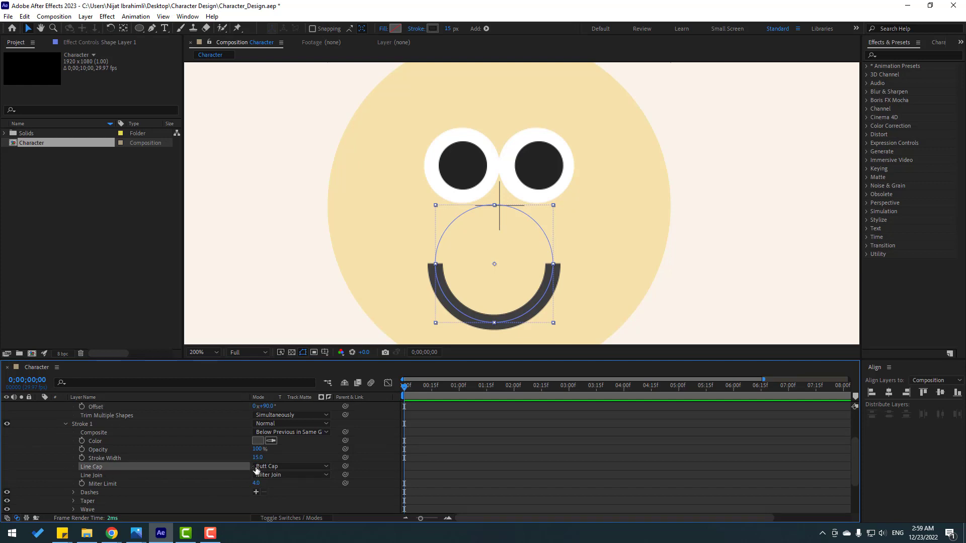
pyautogui.click(281, 468)
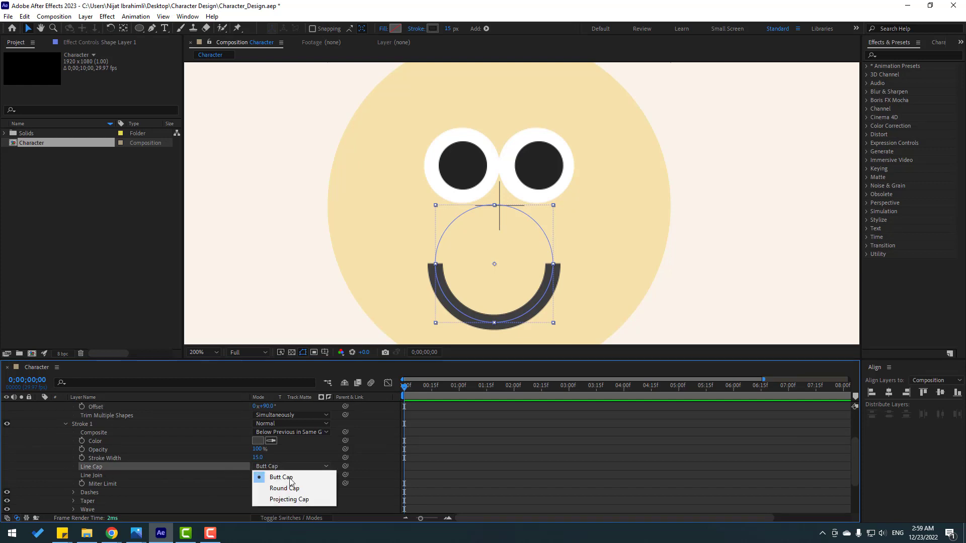
pyautogui.click(290, 491)
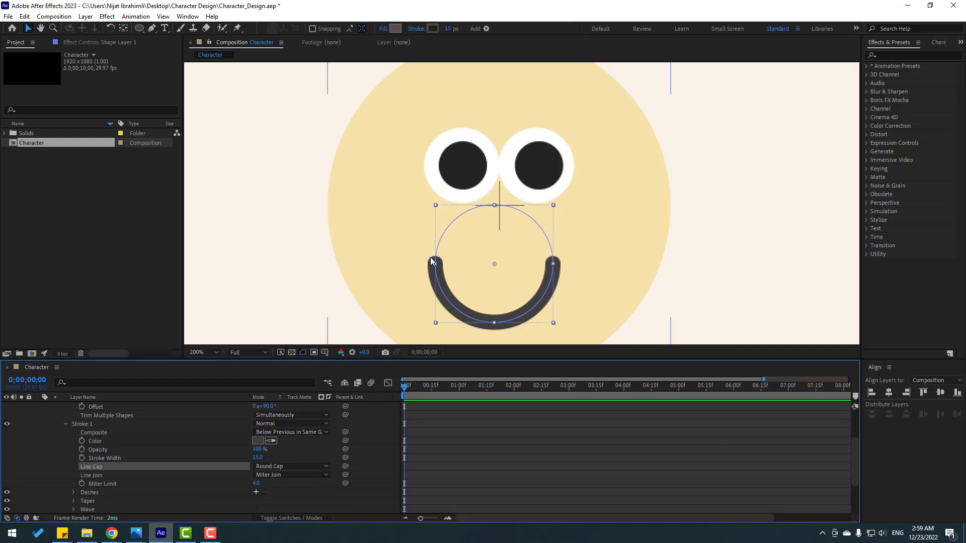
pyautogui.scroll(3, 114, 468)
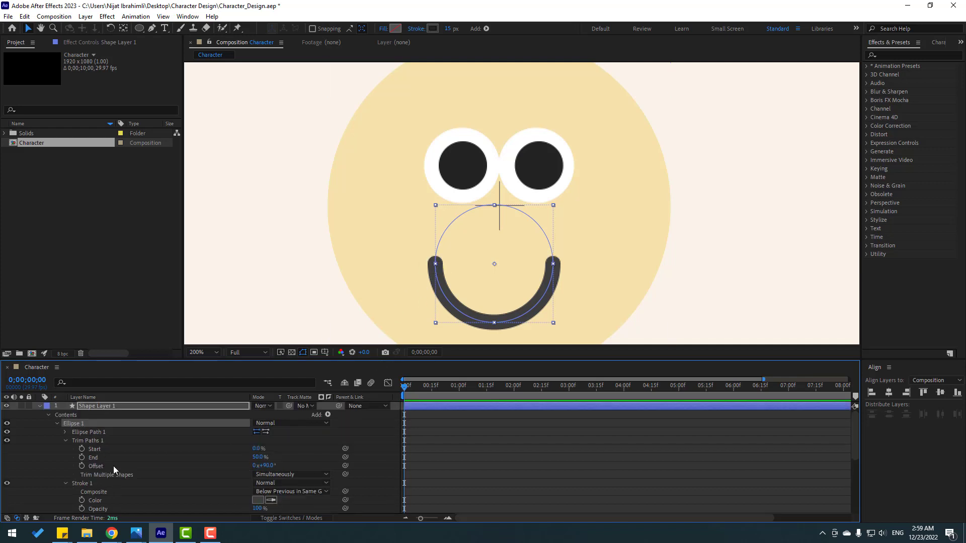
# Shrink the smile's ellipse path size to 27 and set its stroke width to 10 px.
pyautogui.click(65, 432)
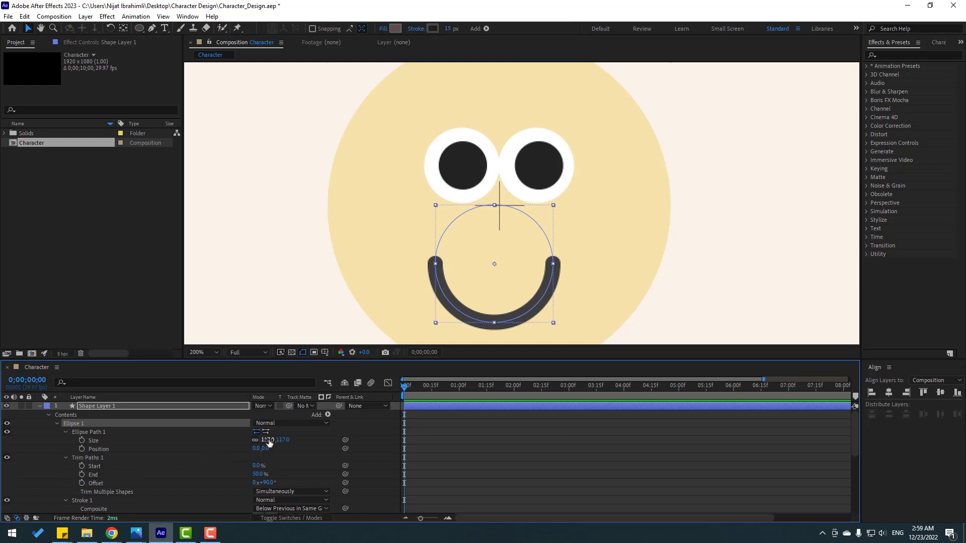
pyautogui.moveTo(269, 442); pyautogui.dragTo(230, 447)
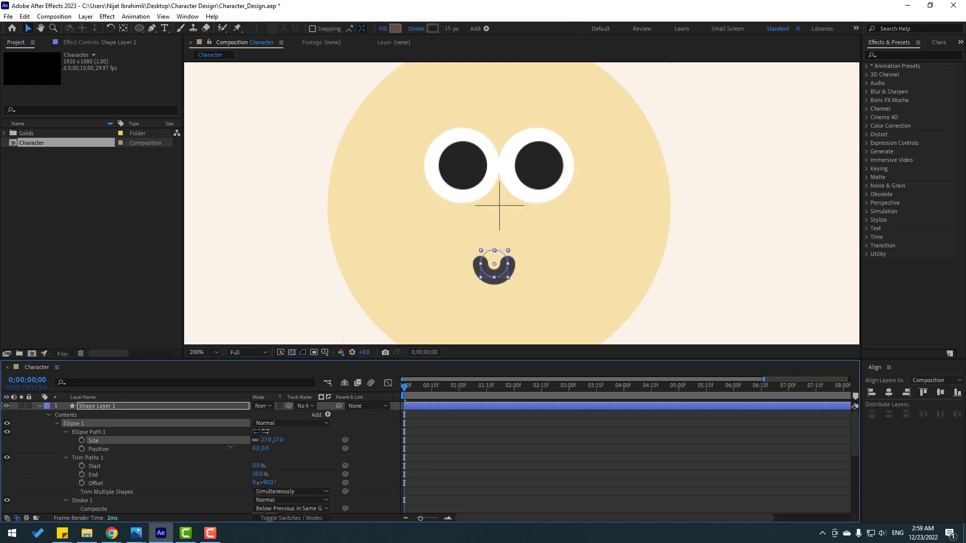
pyautogui.click(449, 29)
pyautogui.write('10')
pyautogui.press('Return')
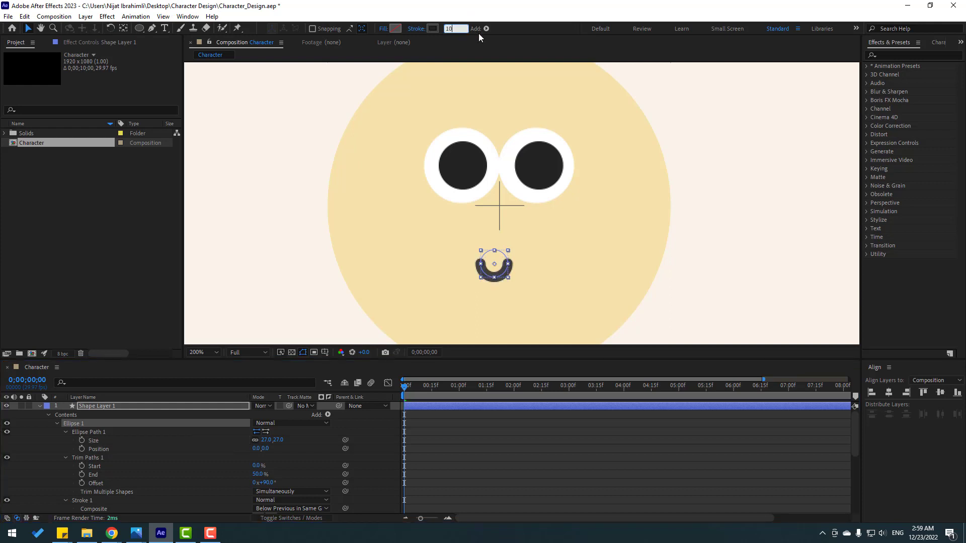
# Move the small smile up closer to the eyes and check its placement on the whole face.
pyautogui.scroll(2, 499, 282)
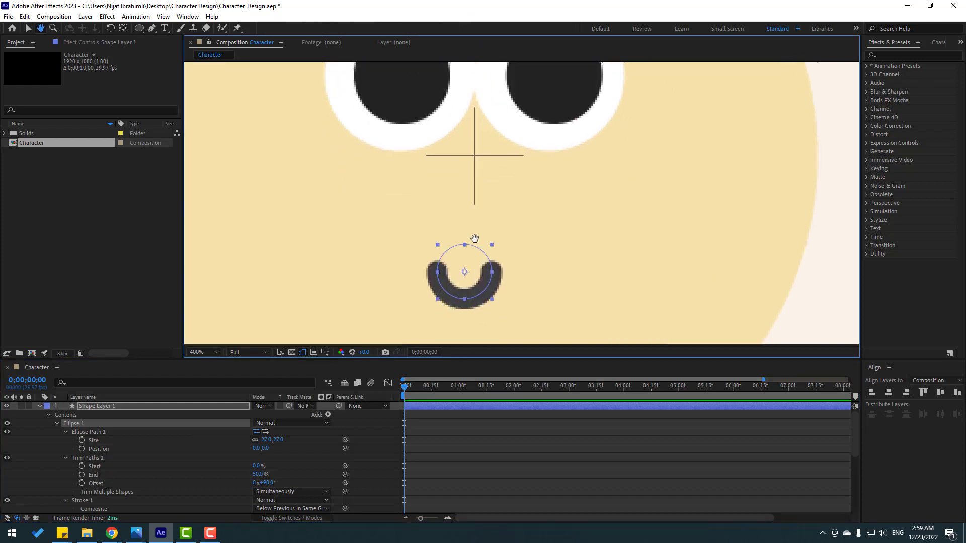
pyautogui.moveTo(463, 273); pyautogui.dragTo(470, 218)
pyautogui.click(541, 427)
pyautogui.scroll(-6, 364, 215)
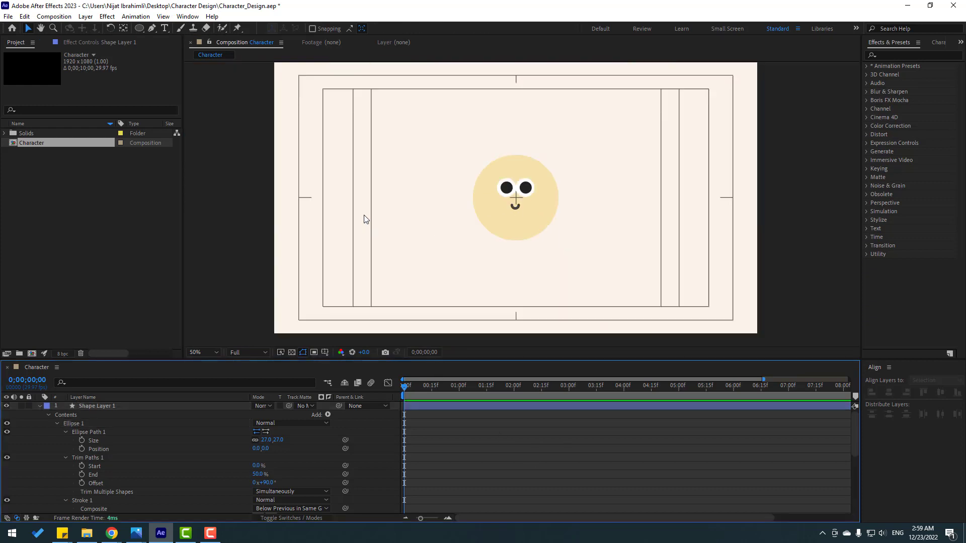
pyautogui.scroll(4, 367, 221)
pyautogui.scroll(2, 376, 219)
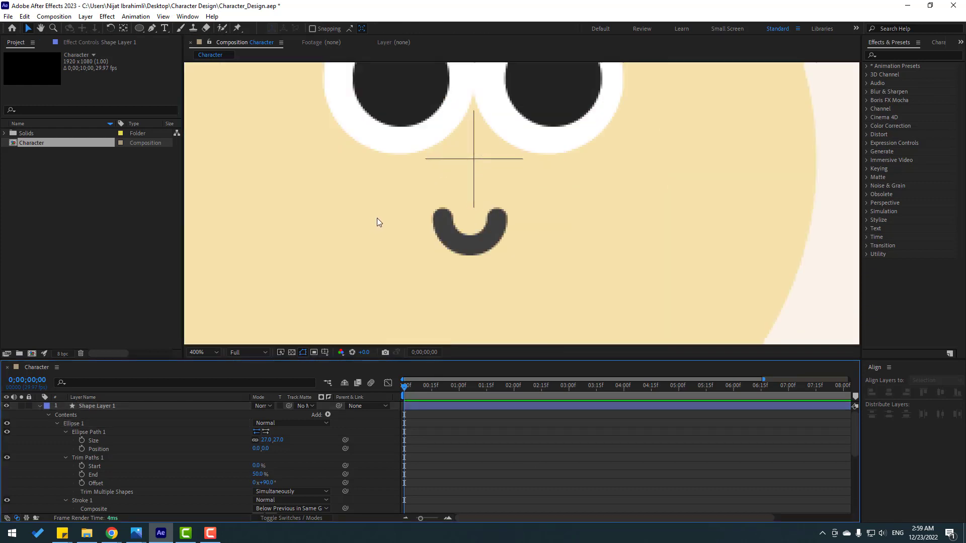
pyautogui.scroll(-3, 380, 225)
pyautogui.scroll(1, 381, 228)
# Collapse the properties of Shape Layer 1 and rename the layer as mouth.
pyautogui.click(74, 427)
pyautogui.click(41, 407)
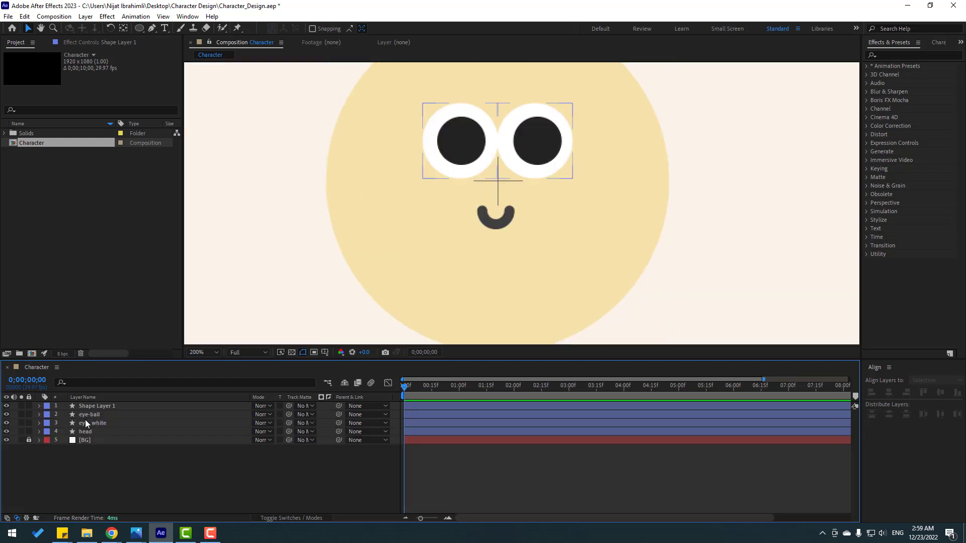
pyautogui.click(97, 408)
pyautogui.press('Return')
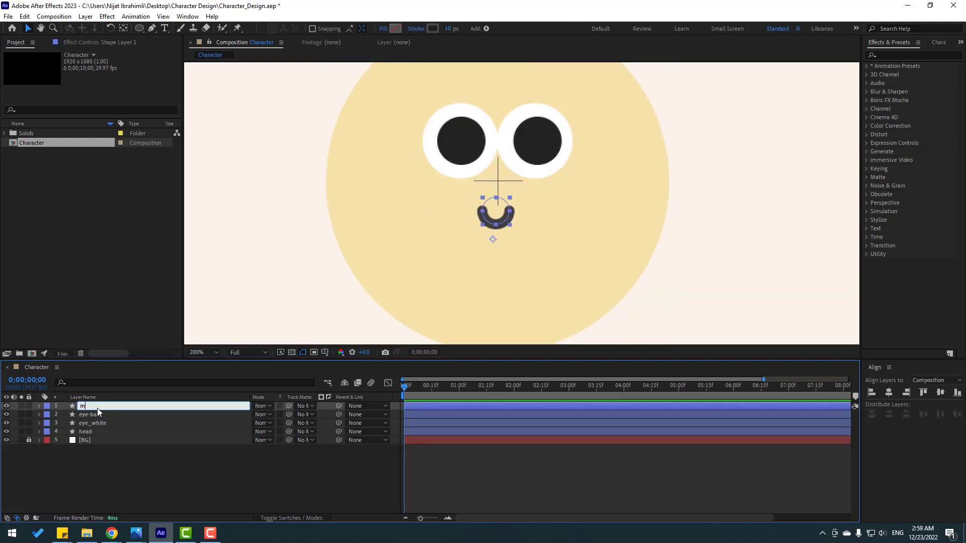
pyautogui.write('mouth')
pyautogui.press('Return')
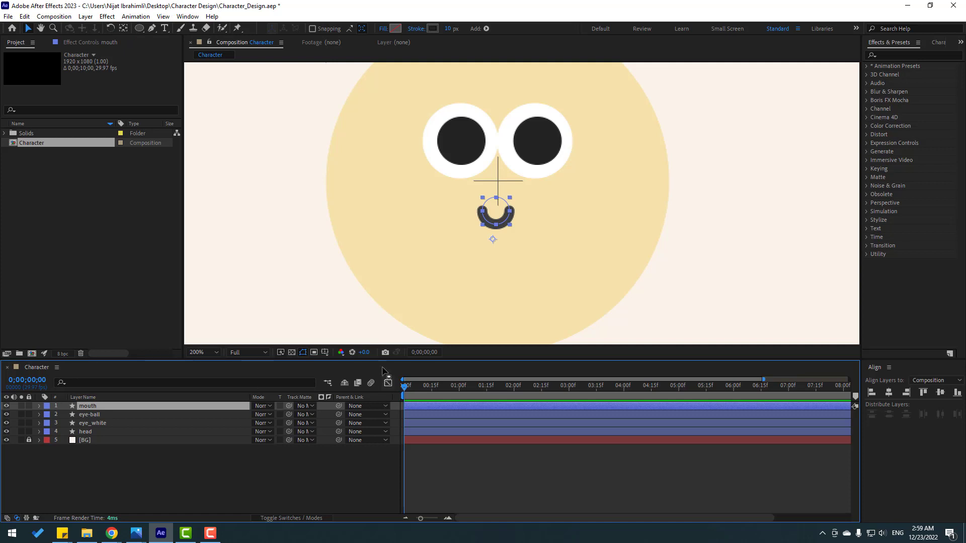
# Nudge the mouth layer slightly up and to the right to centre it under the eyes.
pyautogui.click(317, 462)
pyautogui.scroll(-1, 355, 312)
pyautogui.scroll(1, 383, 276)
pyautogui.moveTo(502, 224); pyautogui.dragTo(505, 219)
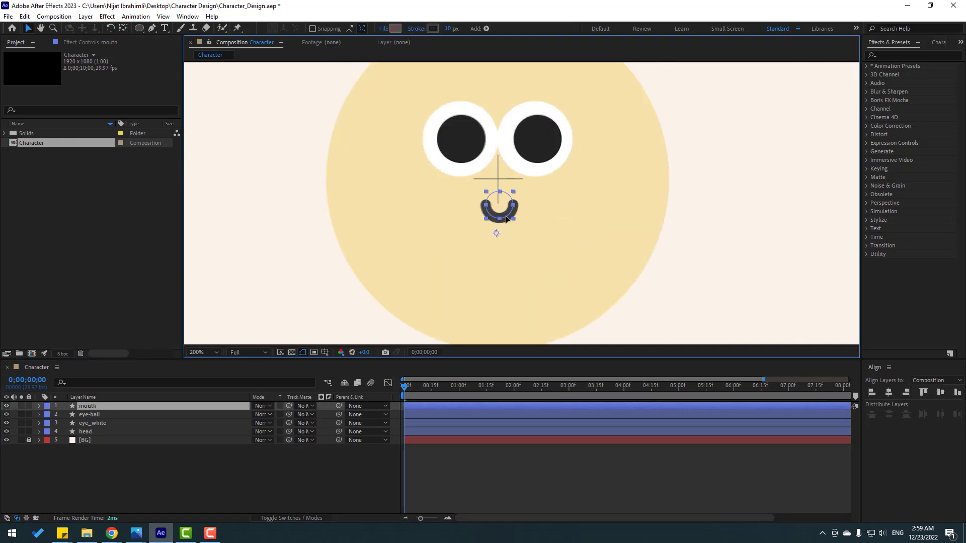
# Centre the mouth layer's anchor point on its content and deselect the layer.
pyautogui.click(123, 28)
pyautogui.hotkey('ctrl', 'alt', 'Home')
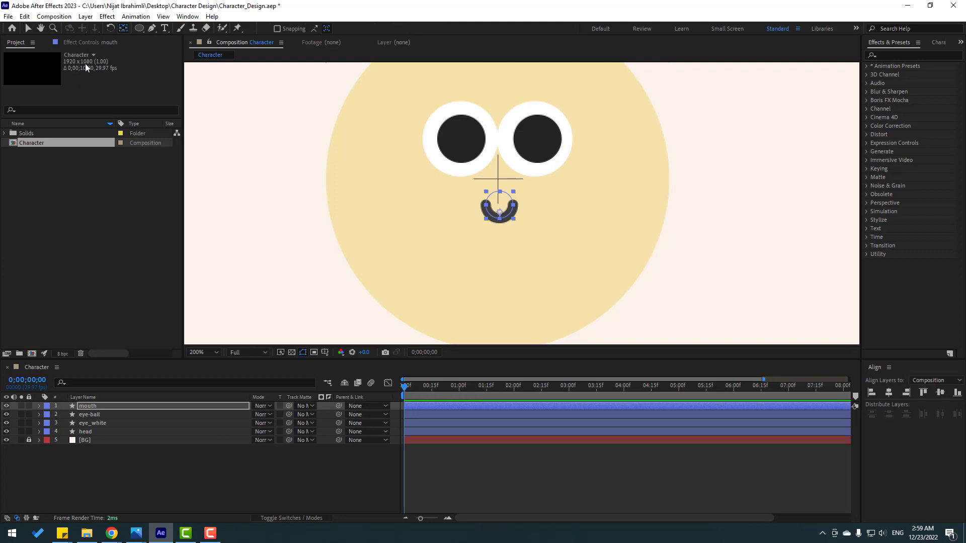
pyautogui.press('v')
pyautogui.click(246, 476)
pyautogui.scroll(-2, 436, 220)
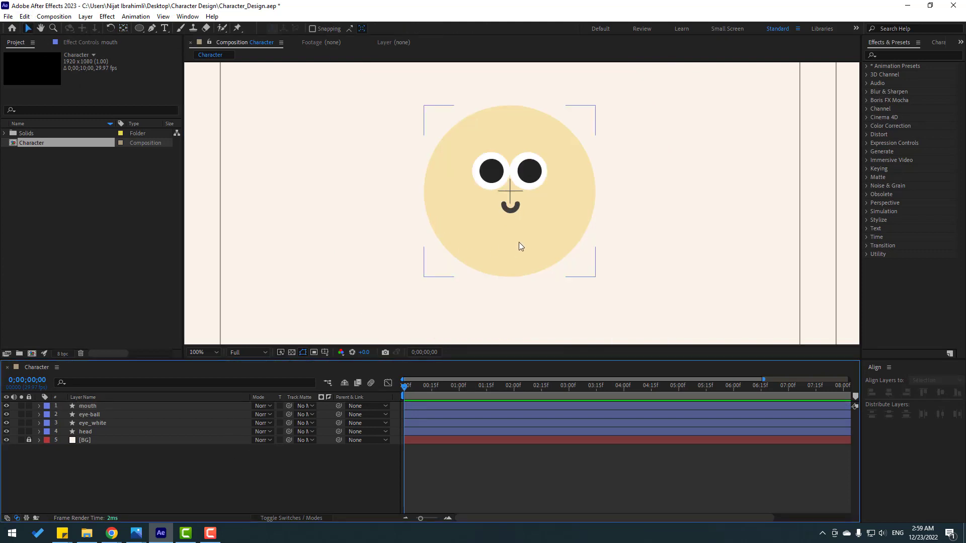
# Draw a rounded rectangle on a new shape layer, about as wide as the head and overlapping its lower edge.
pyautogui.moveTo(439, 234); pyautogui.dragTo(403, 215)
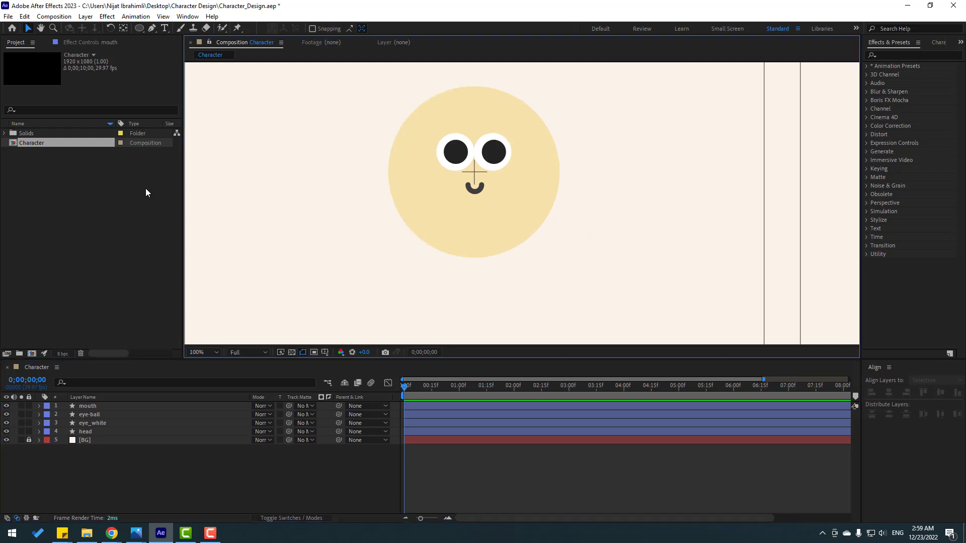
pyautogui.click(140, 29)
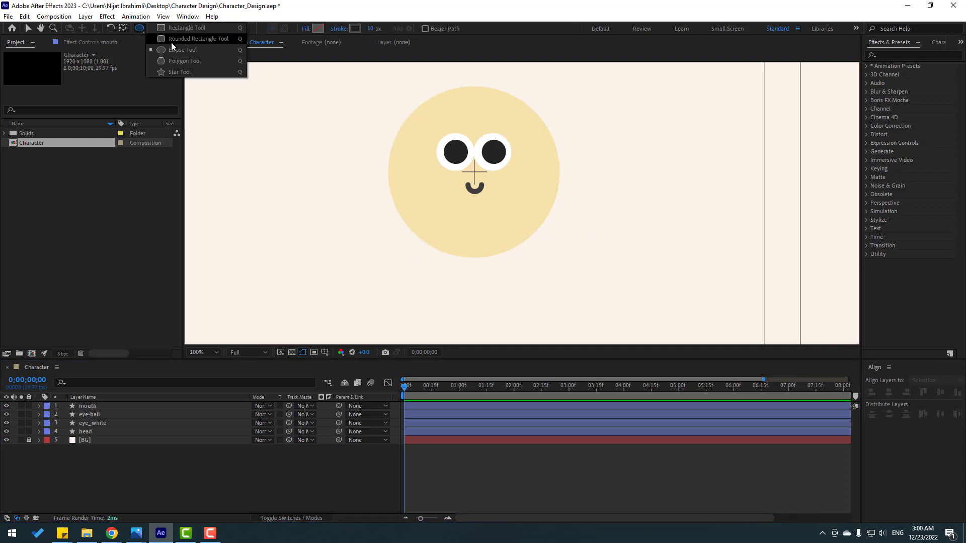
pyautogui.click(206, 38)
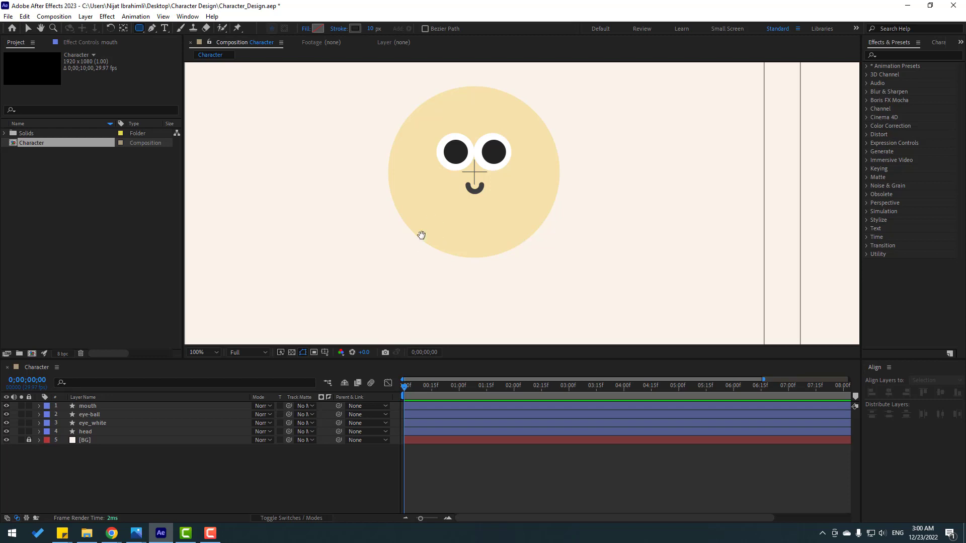
pyautogui.scroll(-2, 420, 233)
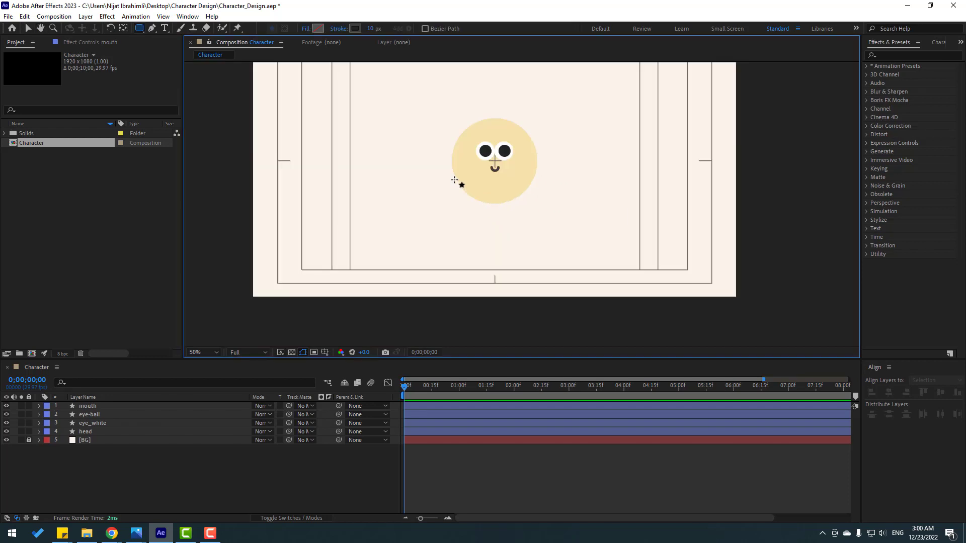
pyautogui.moveTo(455, 181); pyautogui.dragTo(546, 237)
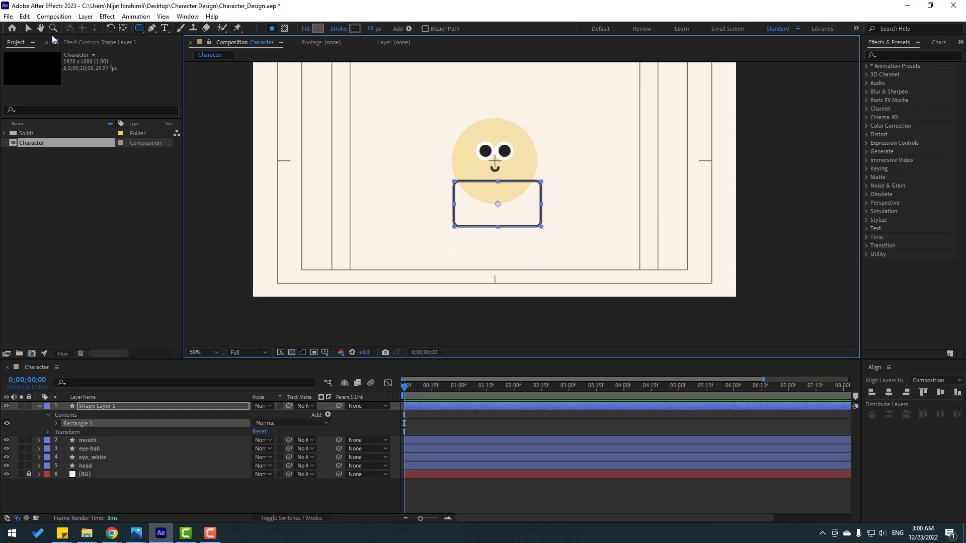
# Set the new rounded rectangle's stroke width to 0 px.
pyautogui.press('v')
pyautogui.scroll(2, 545, 237)
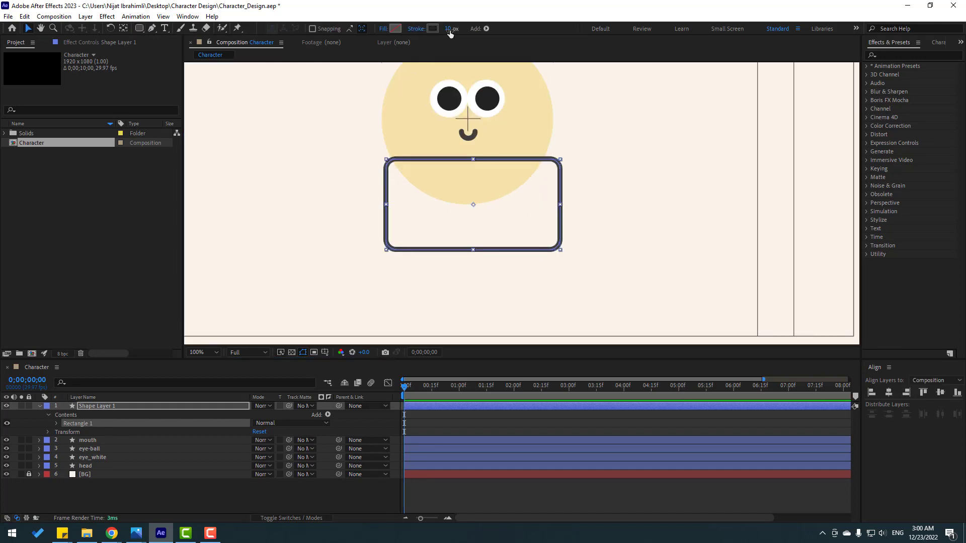
pyautogui.write('0')
pyautogui.press('Return')
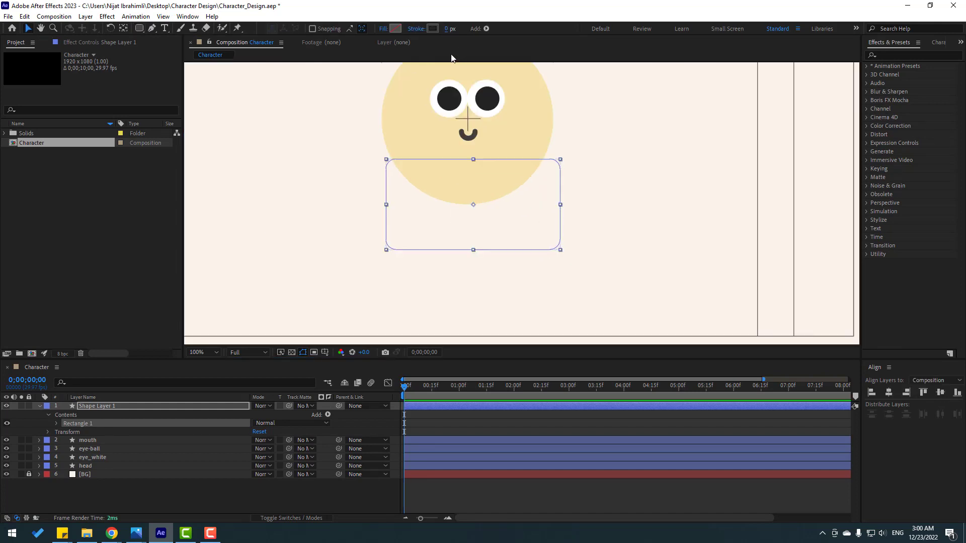
# Set the rounded rectangle's fill to light blue, 6DCEFB.
pyautogui.click(394, 29)
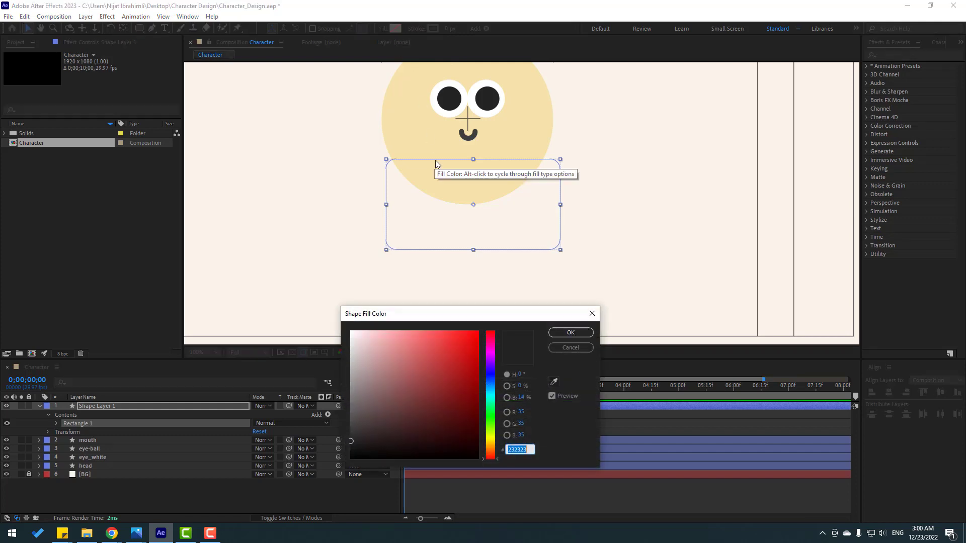
pyautogui.click(490, 388)
pyautogui.moveTo(415, 344); pyautogui.dragTo(423, 333)
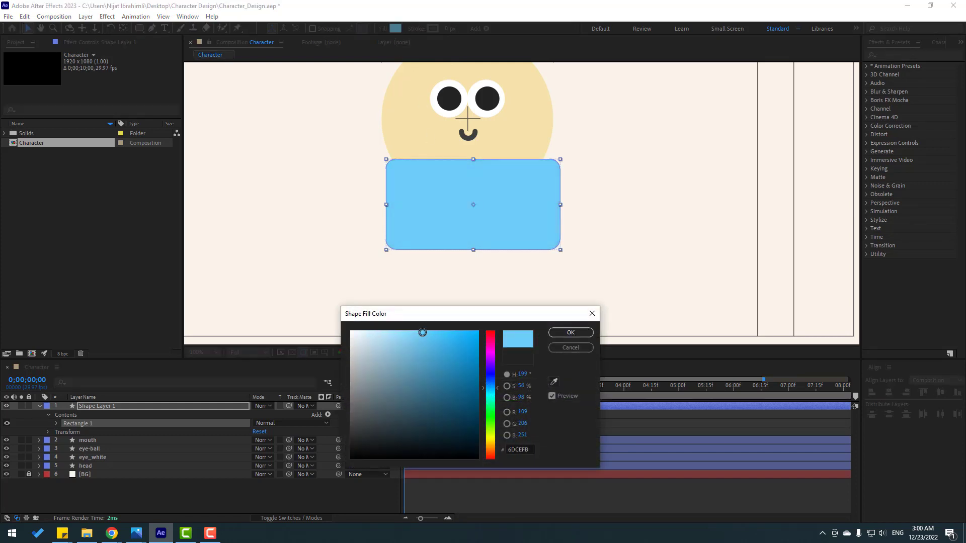
pyautogui.click(571, 332)
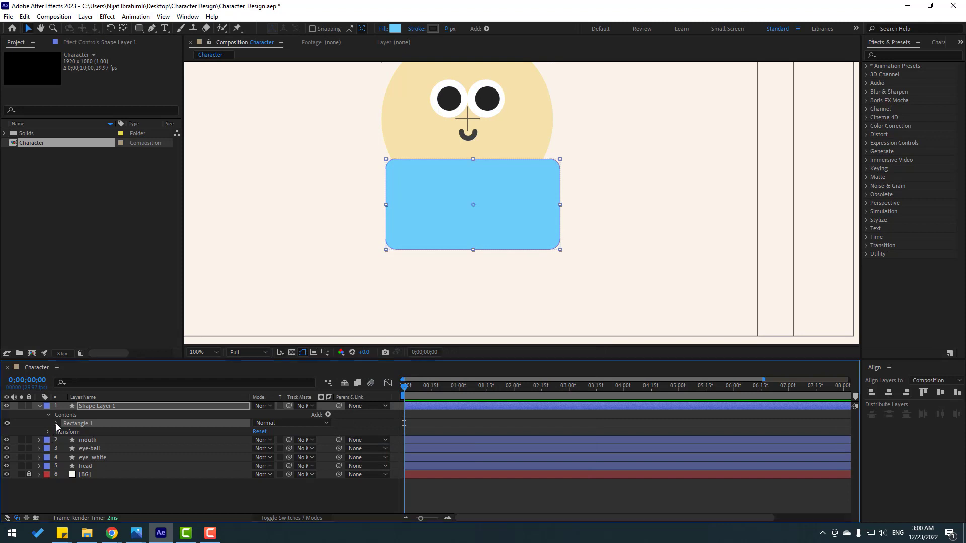
# Increase the roundness of the blue rectangle's path to 213 so its ends become fully rounded.
pyautogui.click(56, 424)
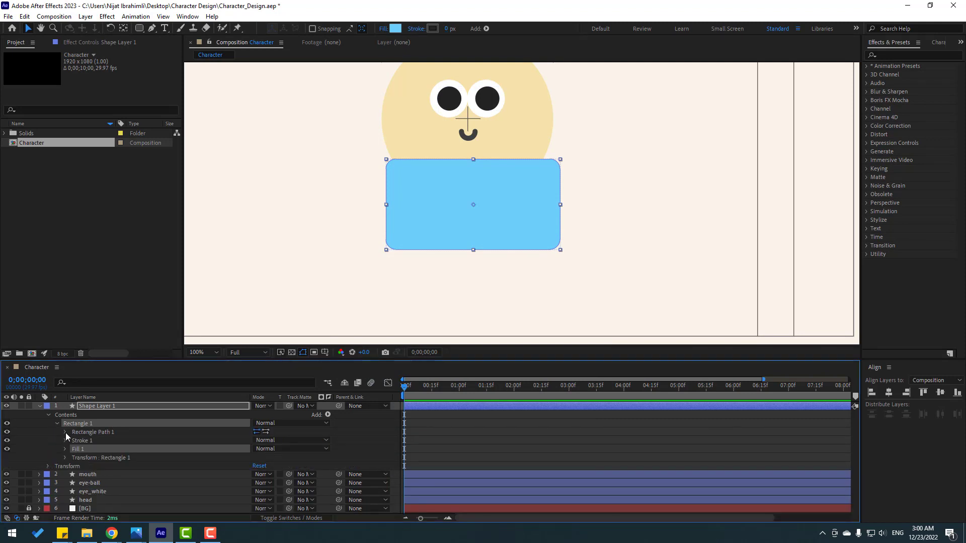
pyautogui.click(65, 433)
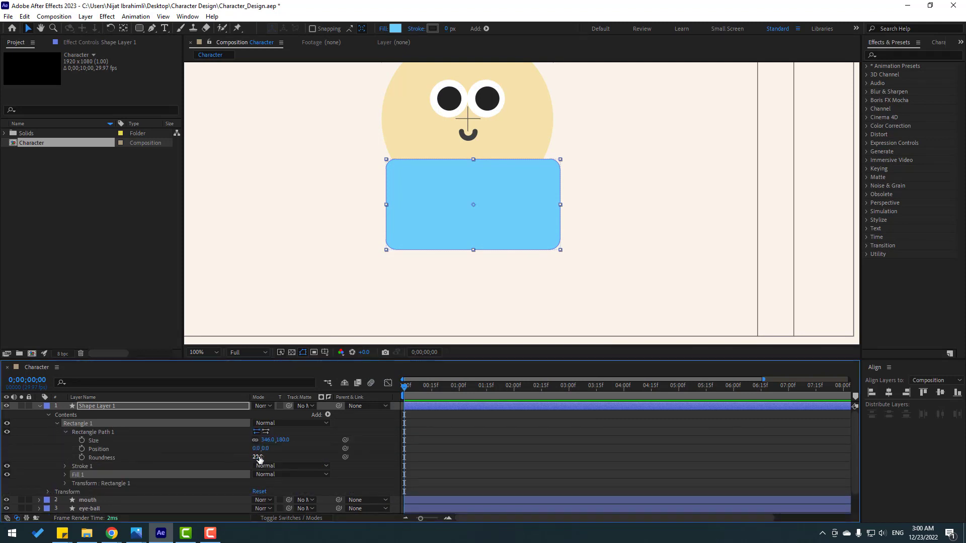
pyautogui.moveTo(259, 458); pyautogui.dragTo(313, 453)
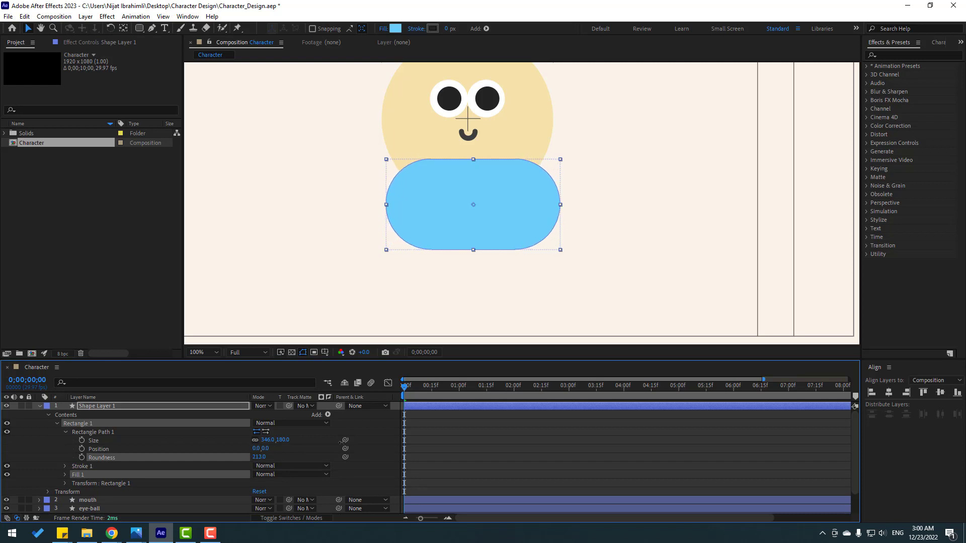
# Unlink the blue shape's size proportions, increase its height to 222, and reposition it lower, centred beneath the face.
pyautogui.click(255, 440)
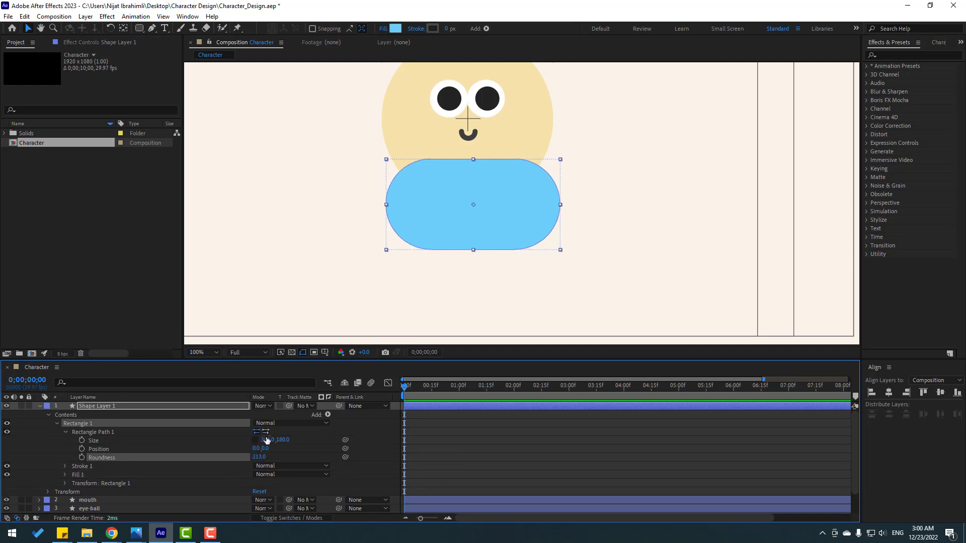
pyautogui.moveTo(283, 439)
pyautogui.mouseDown()
pyautogui.moveTo(364, 418)
pyautogui.moveTo(301, 436)
pyautogui.mouseUp()
pyautogui.moveTo(509, 220)
pyautogui.mouseDown()
pyautogui.moveTo(502, 258)
pyautogui.moveTo(504, 236)
pyautogui.mouseUp()
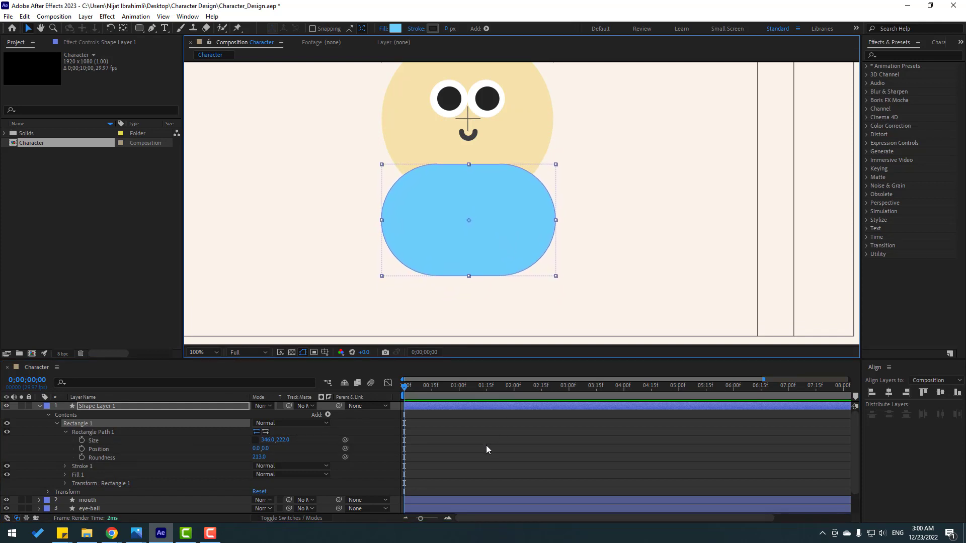
pyautogui.click(486, 445)
pyautogui.scroll(-3, 322, 260)
pyautogui.press('.')
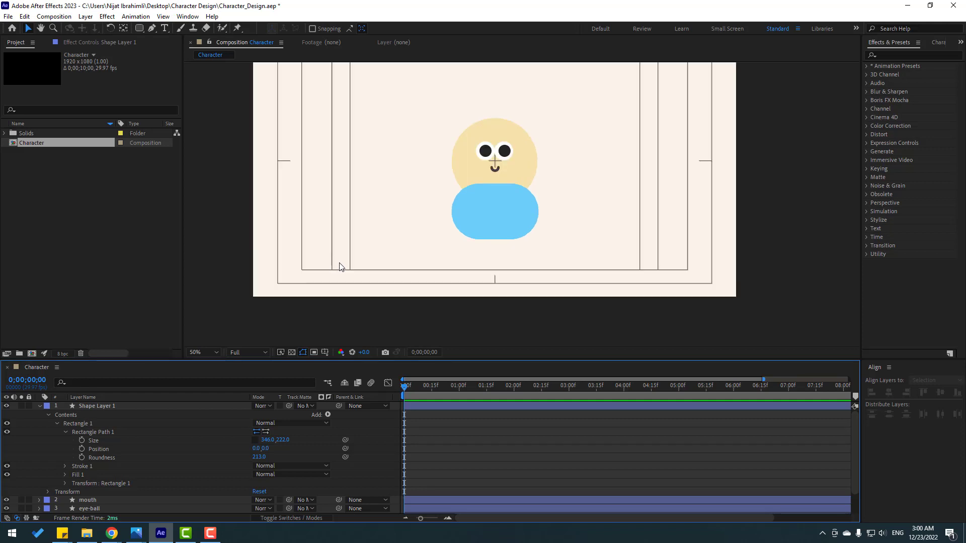
pyautogui.press('.')
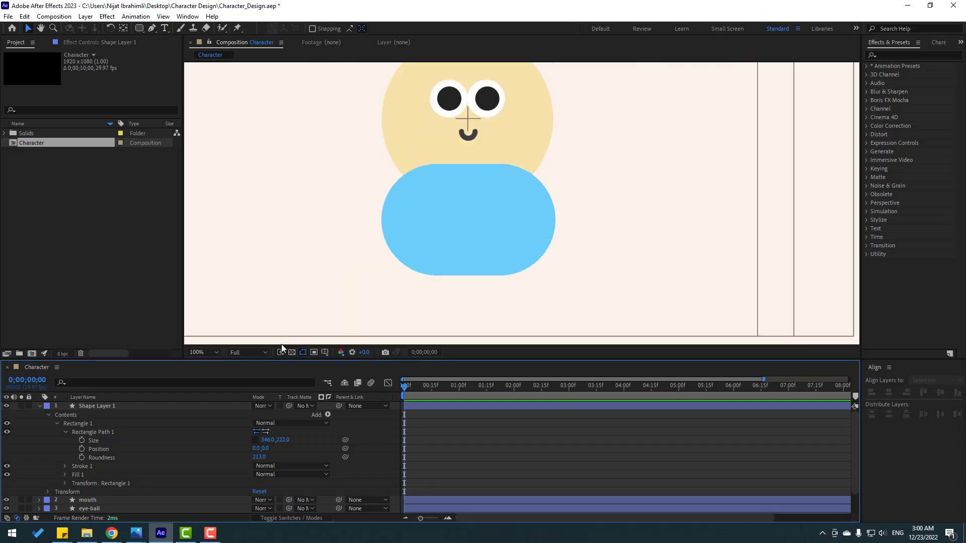
# Turn off the Title/Action Safe overlay in the composition view.
pyautogui.click(325, 353)
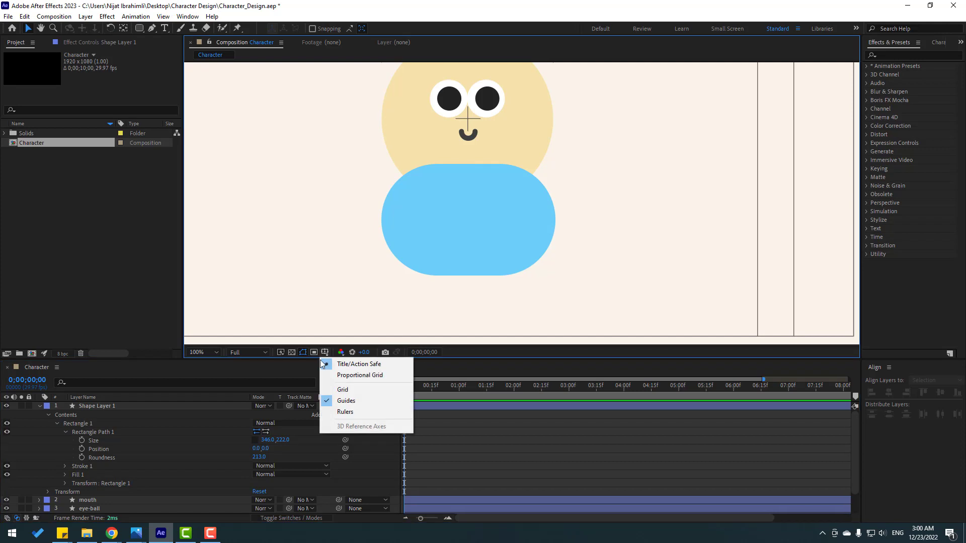
pyautogui.click(370, 366)
pyautogui.scroll(-4, 346, 271)
pyautogui.scroll(2, 345, 271)
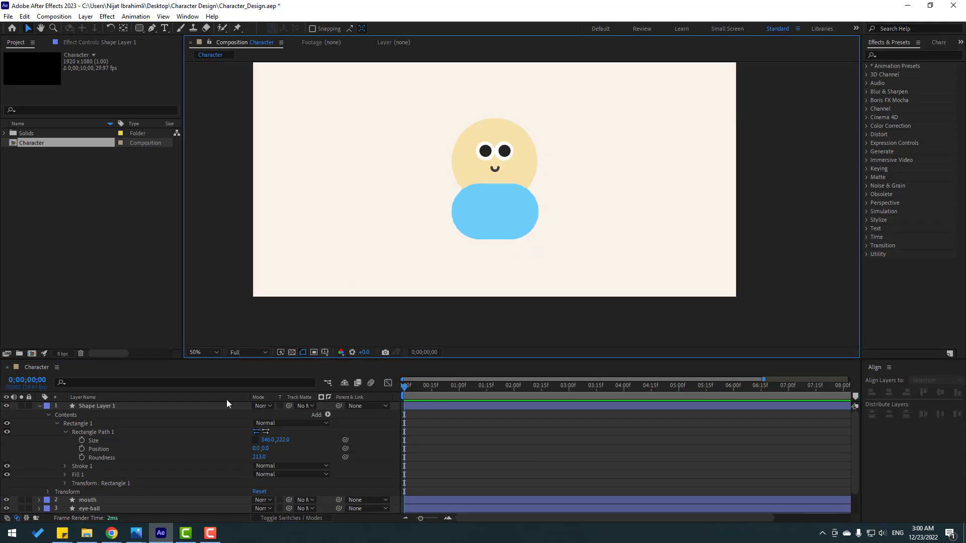
# Enlarge the blue shape to 393 by 267 and recentre it beneath the head.
pyautogui.moveTo(283, 441); pyautogui.dragTo(306, 438)
pyautogui.moveTo(505, 232)
pyautogui.mouseDown()
pyautogui.moveTo(503, 245)
pyautogui.moveTo(506, 236)
pyautogui.mouseUp()
pyautogui.moveTo(266, 440); pyautogui.dragTo(291, 440)
pyautogui.moveTo(508, 214)
pyautogui.mouseDown()
pyautogui.moveTo(508, 224)
pyautogui.moveTo(504, 214)
pyautogui.mouseUp()
pyautogui.scroll(-3, 385, 254)
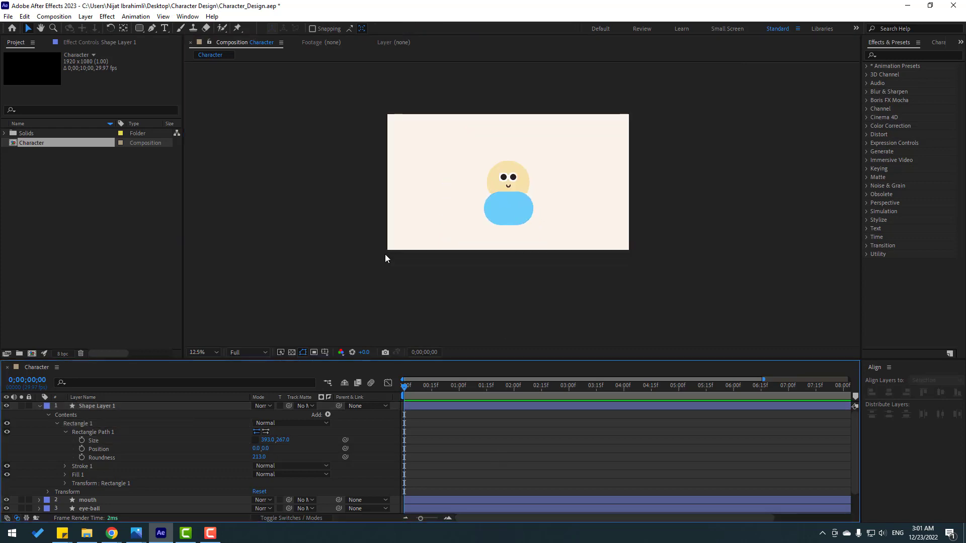
pyautogui.scroll(3, 385, 254)
# Collapse the blue shape layer's properties and rename the layer as body.
pyautogui.click(38, 407)
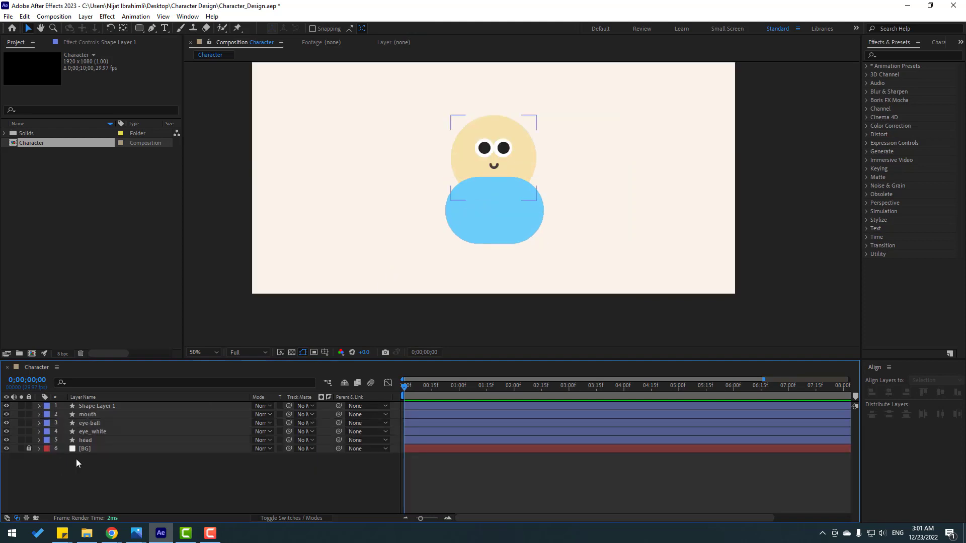
pyautogui.click(102, 406)
pyautogui.press('Return')
pyautogui.write('body')
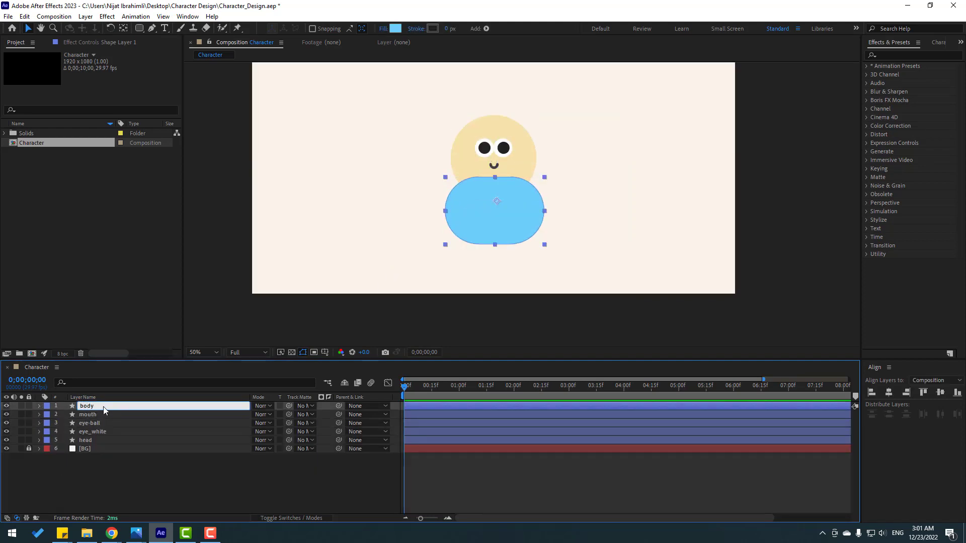
pyautogui.press('Return')
# Select all layers from head to body and move the whole character up and slightly sideways, leaving room below for legs.
pyautogui.click(84, 441)
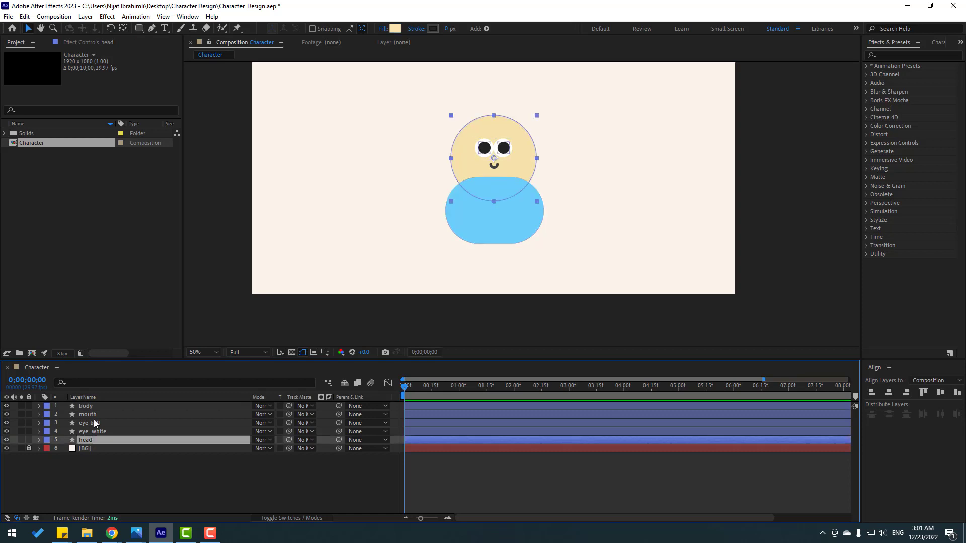
pyautogui.keyDown('shift'); pyautogui.click(95, 407); pyautogui.keyUp('shift')
pyautogui.press(',')
pyautogui.hotkey('shift', 'Up')
pyautogui.hotkey('shift', 'Up')
pyautogui.hotkey('shift', 'Up')
pyautogui.hotkey('shift', 'Up')
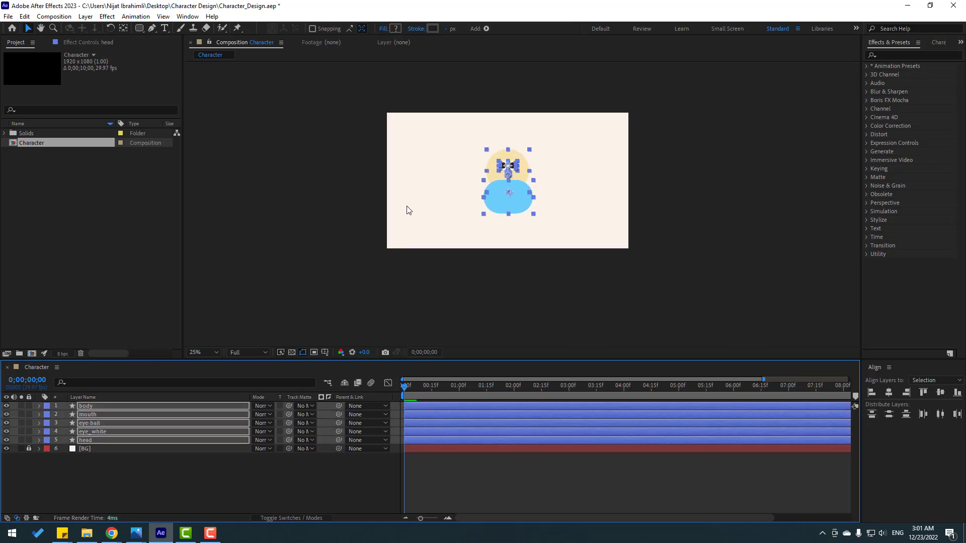
pyautogui.hotkey('shift', 'Left')
pyautogui.hotkey('shift', 'Up')
pyautogui.press('Right')
pyautogui.press('Right')
pyautogui.press('Right')
pyautogui.press('Right')
pyautogui.press('Right')
pyautogui.press('Right')
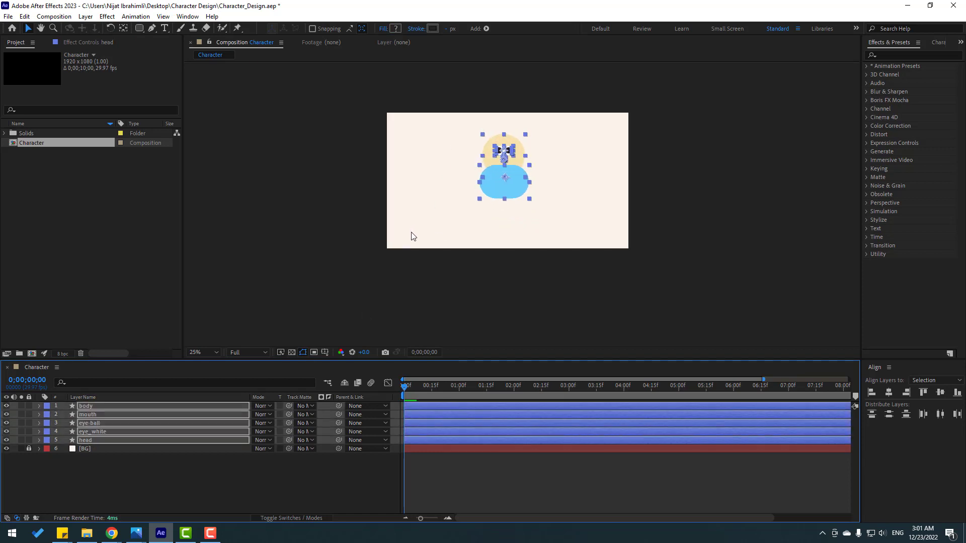
pyautogui.press('Down')
pyautogui.press('Right')
pyautogui.click(281, 467)
# Draw a straight vertical line with the Pen tool on a new shape layer, from the body's lower-left area down below it.
pyautogui.scroll(1, 406, 282)
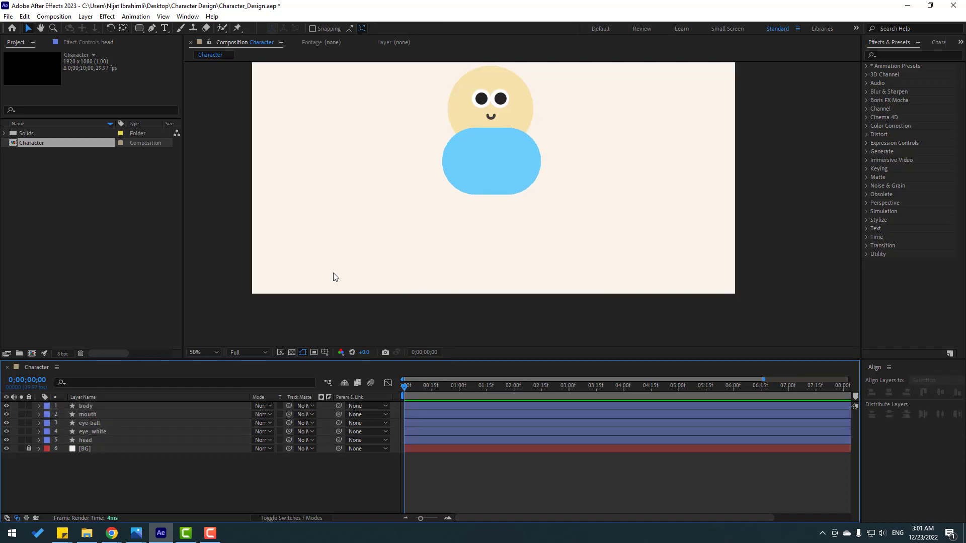
pyautogui.click(152, 28)
pyautogui.moveTo(399, 265); pyautogui.dragTo(388, 233)
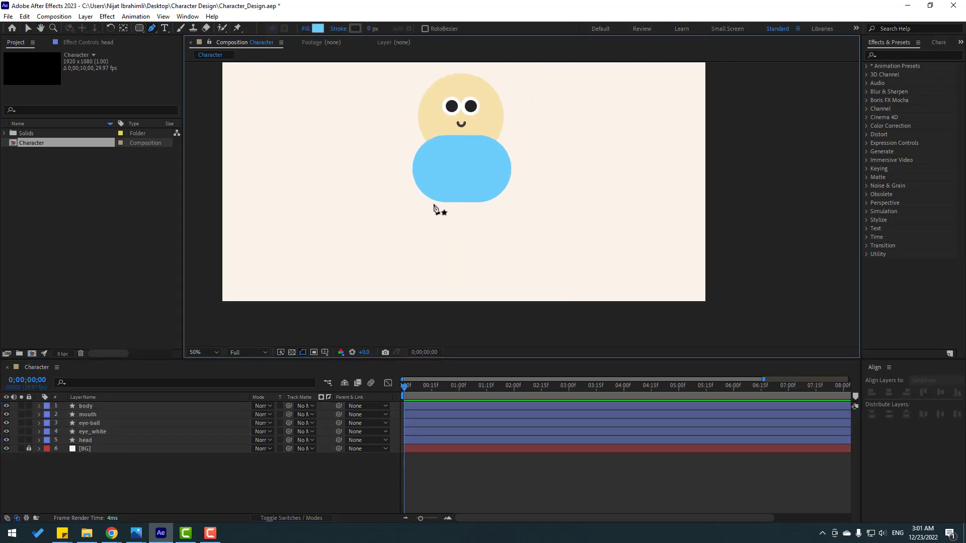
pyautogui.click(435, 189)
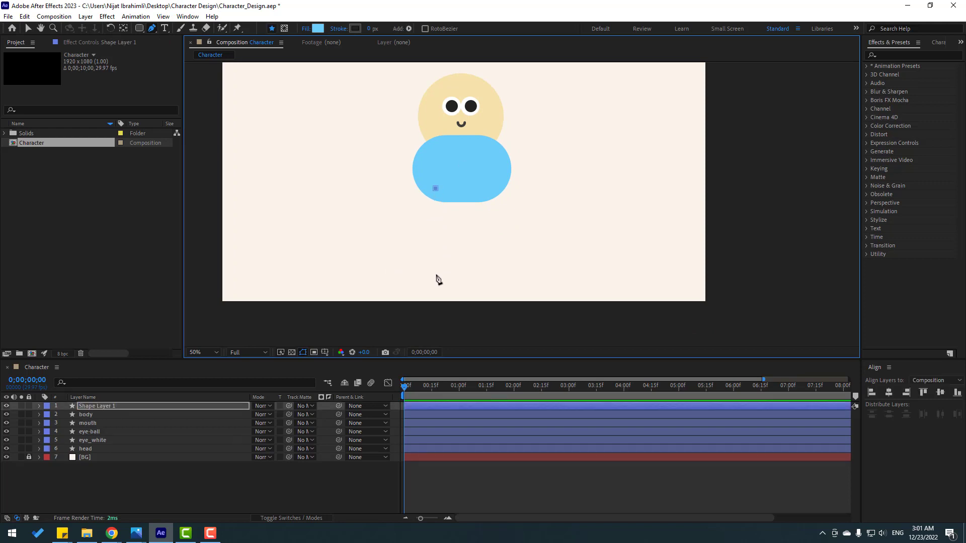
pyautogui.click(435, 274)
pyautogui.click(29, 29)
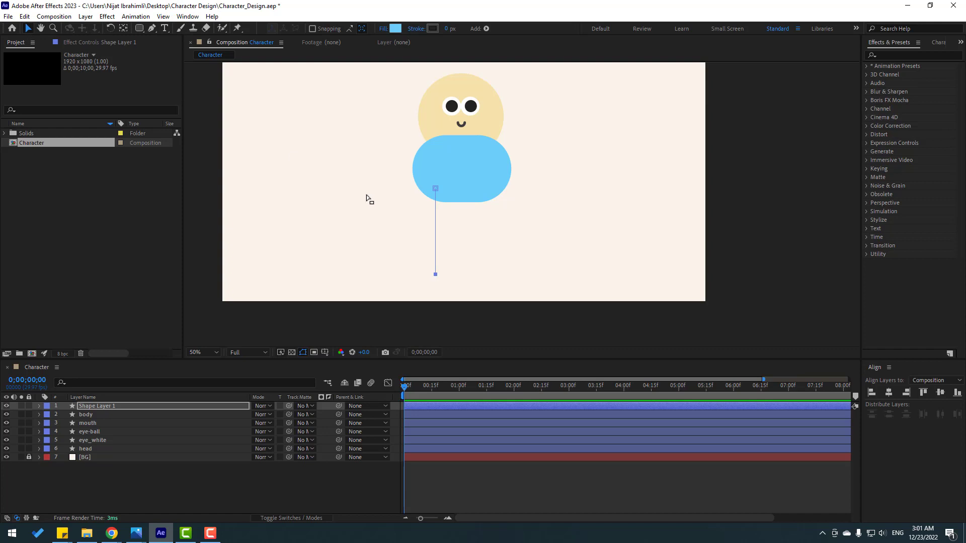
# Set the vertical line's fill to None.
pyautogui.scroll(1, 366, 208)
pyautogui.moveTo(350, 235); pyautogui.dragTo(386, 176)
pyautogui.scroll(-1, 376, 197)
pyautogui.moveTo(425, 201); pyautogui.dragTo(413, 220)
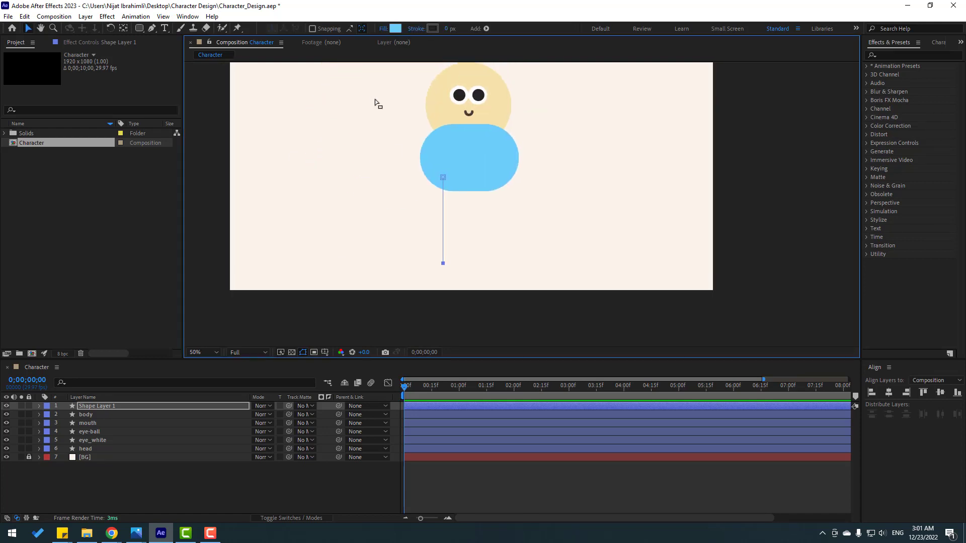
pyautogui.click(383, 29)
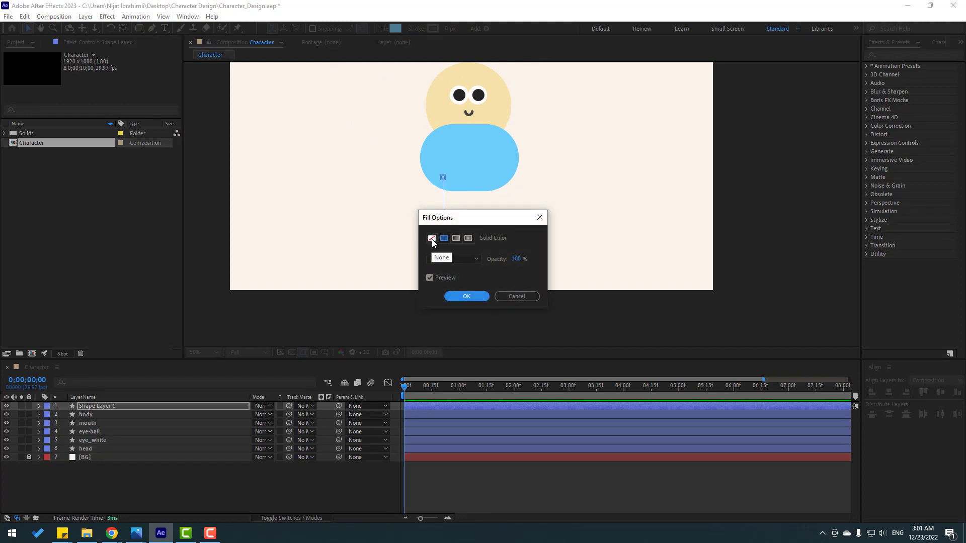
pyautogui.click(431, 238)
pyautogui.click(466, 296)
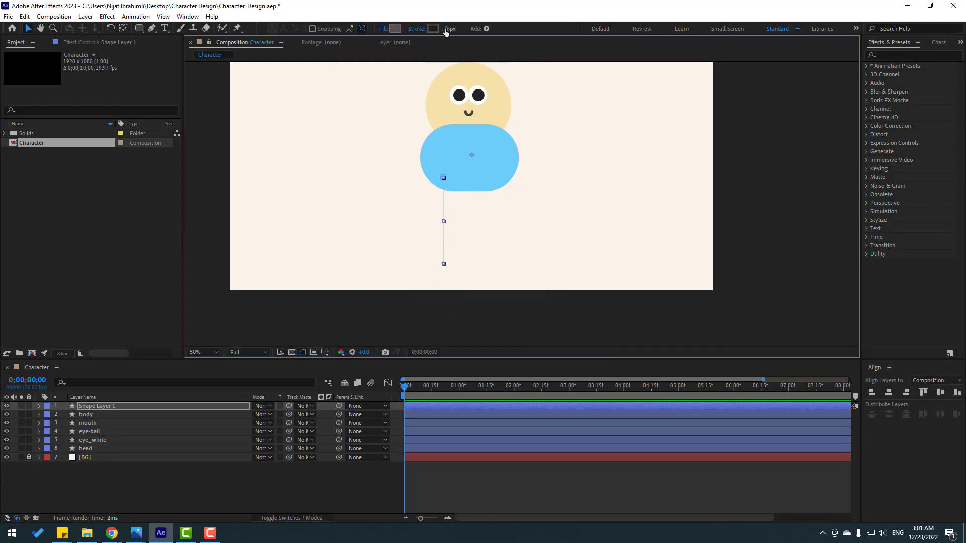
# Set the vertical line's stroke width to 46 px and its stroke colour to golden yellow.
pyautogui.moveTo(446, 29); pyautogui.dragTo(469, 28)
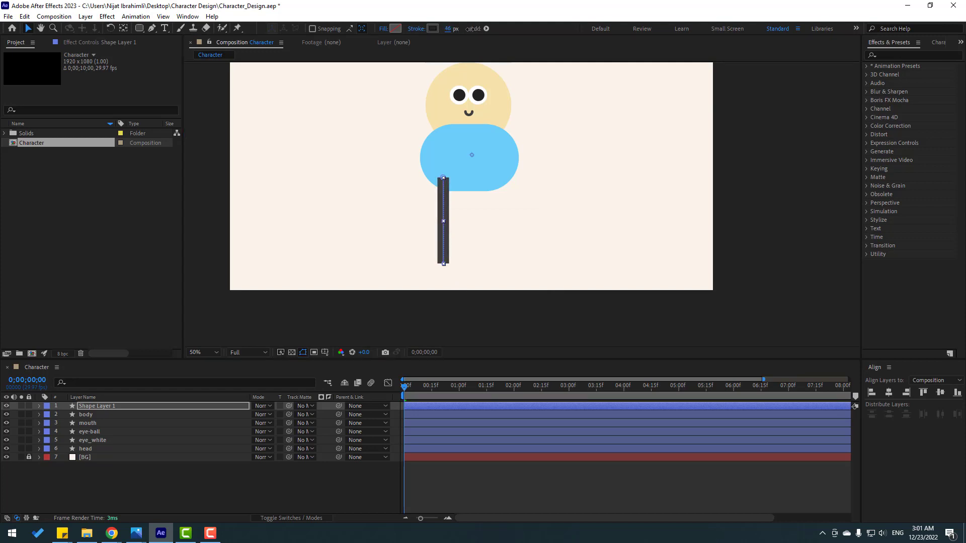
pyautogui.click(432, 29)
pyautogui.click(554, 382)
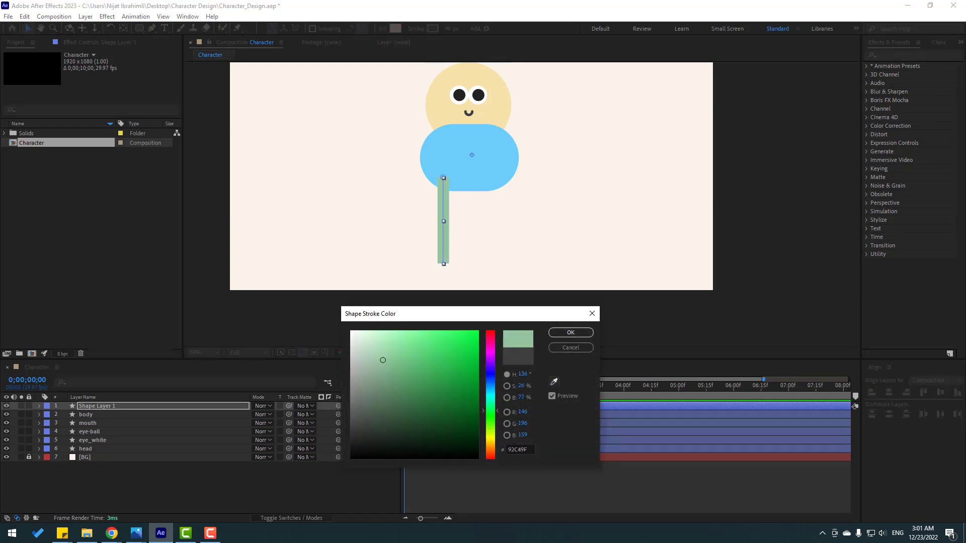
pyautogui.click(830, 399)
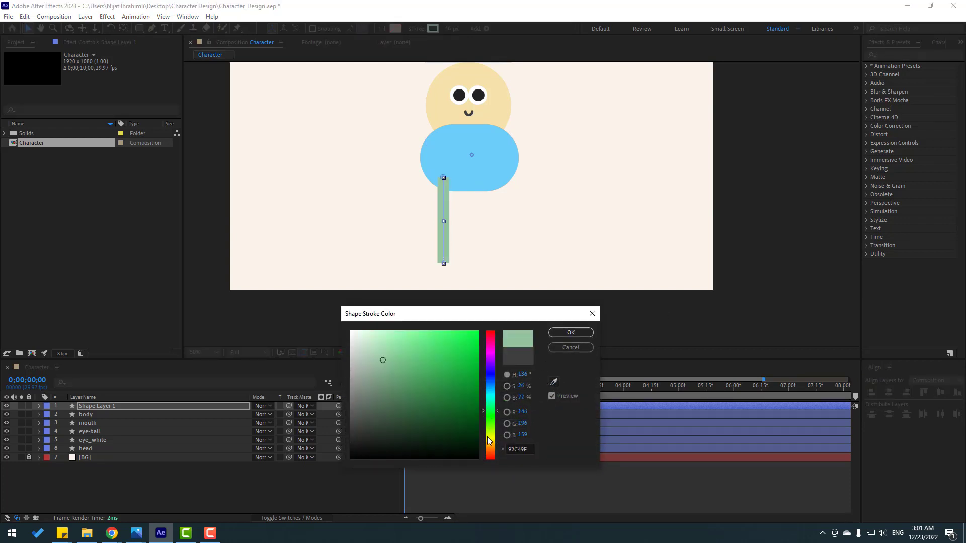
pyautogui.click(490, 440)
pyautogui.click(429, 348)
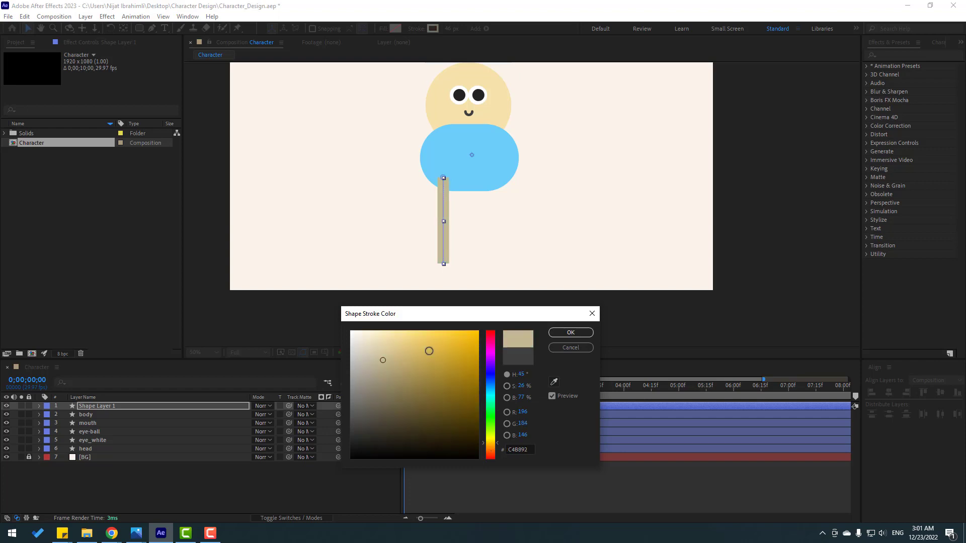
pyautogui.moveTo(429, 348)
pyautogui.mouseDown()
pyautogui.moveTo(425, 332)
pyautogui.moveTo(452, 333)
pyautogui.mouseUp()
pyautogui.click(570, 332)
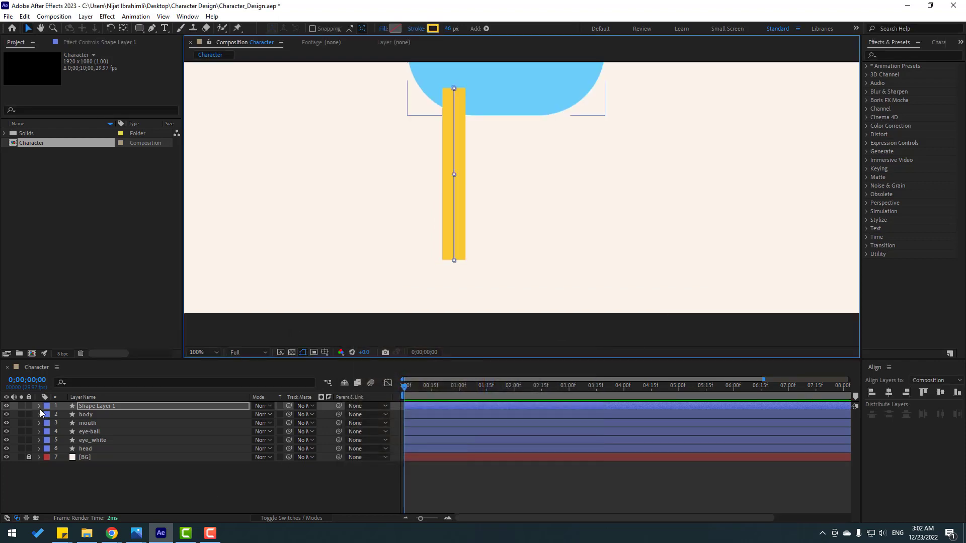
# Set the yellow leg stroke's line cap to Round Cap.
pyautogui.click(38, 406)
pyautogui.click(47, 415)
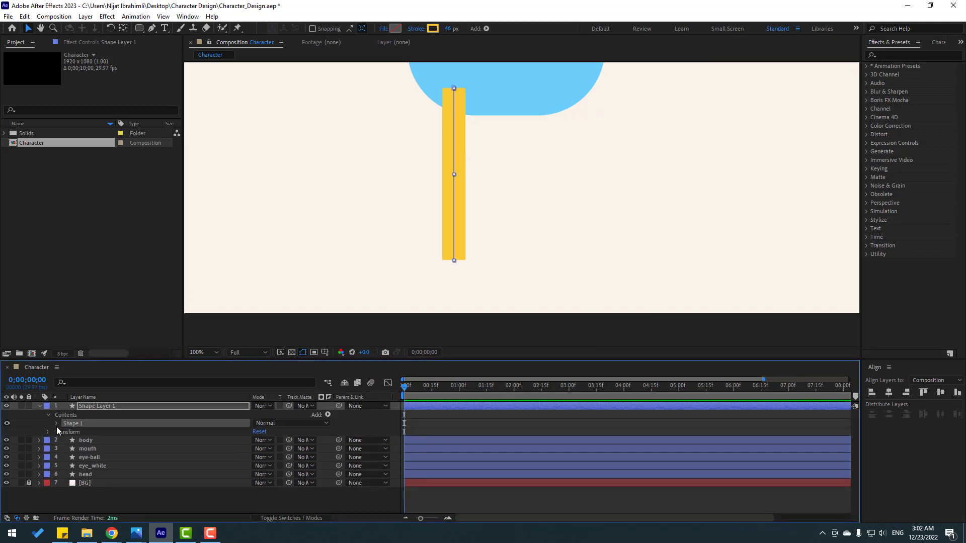
pyautogui.click(57, 424)
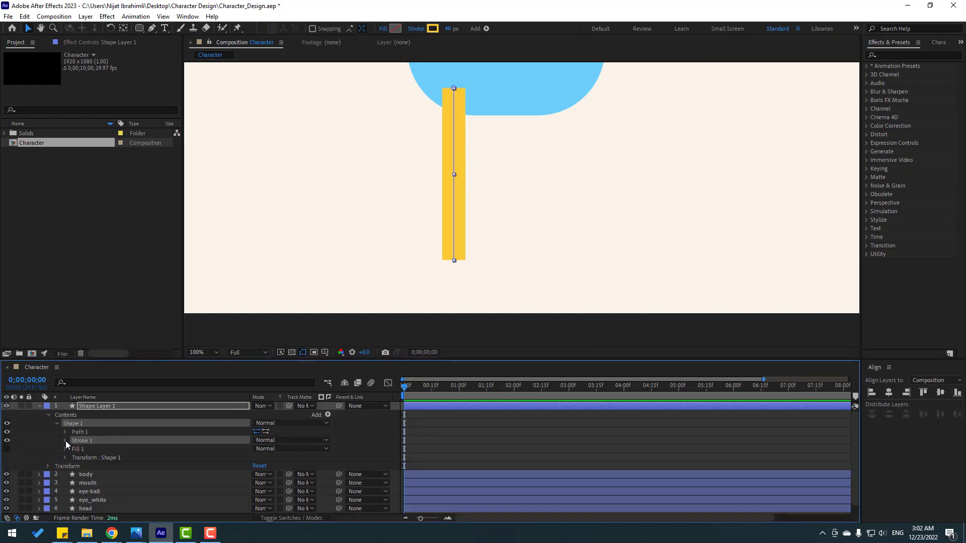
pyautogui.click(65, 441)
pyautogui.click(274, 467)
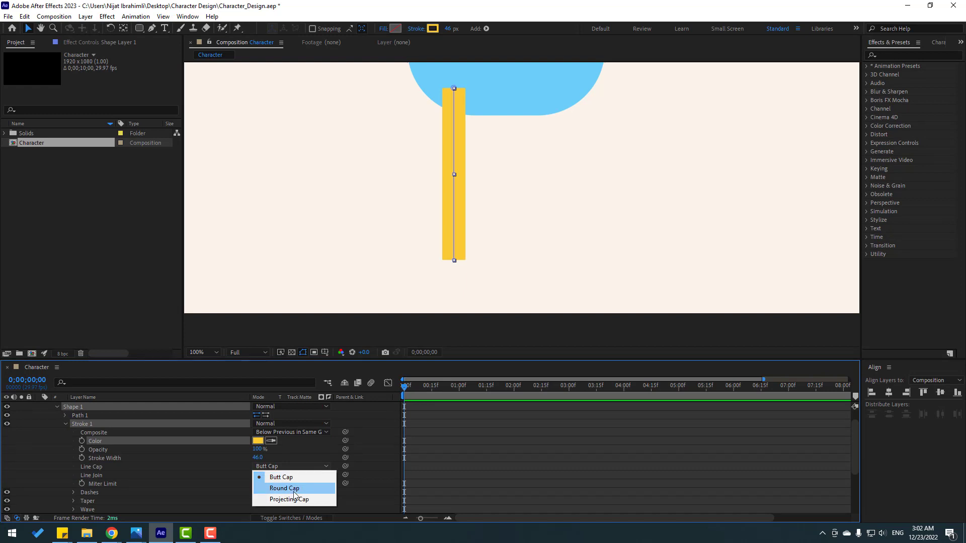
pyautogui.click(292, 489)
pyautogui.click(207, 489)
pyautogui.press(',')
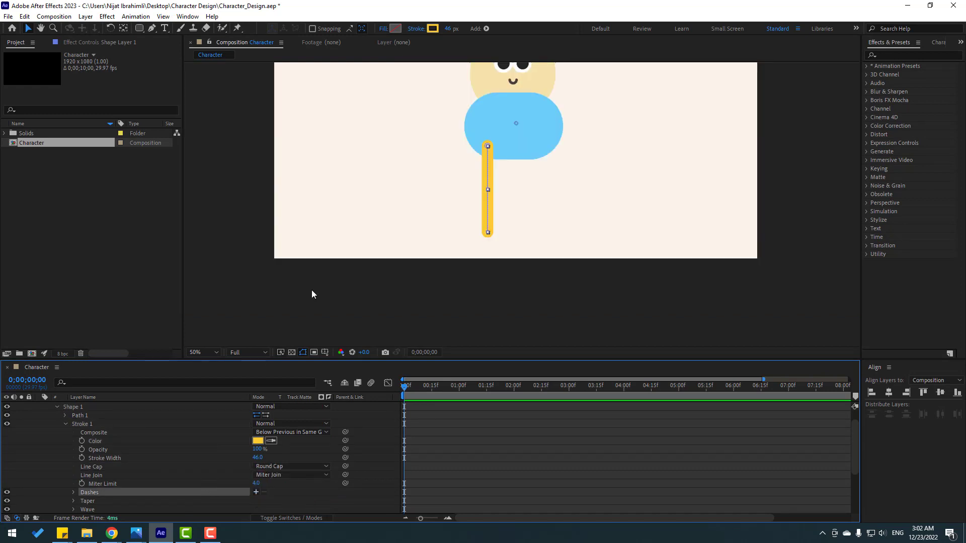
pyautogui.click(56, 454)
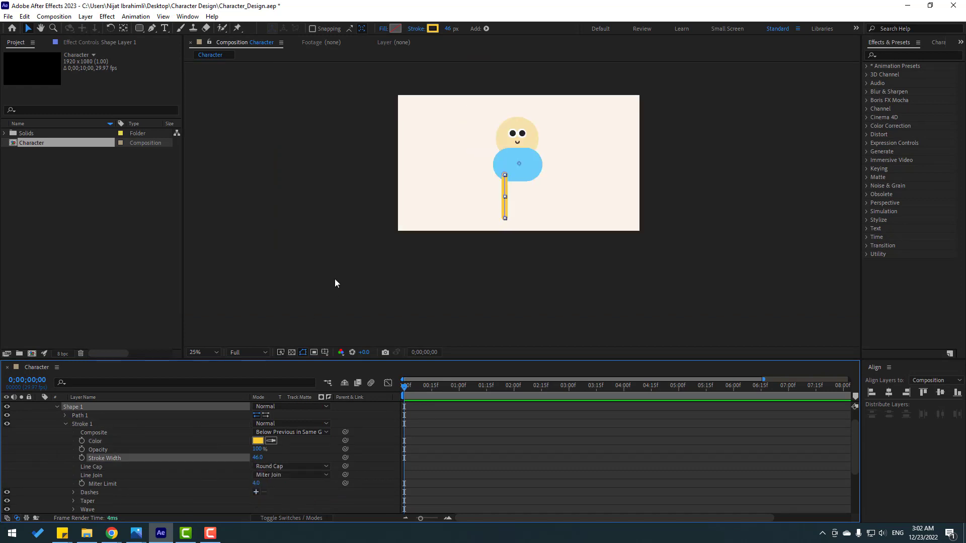
# Rename the yellow leg's shape layer as foot_left and collapse its properties.
pyautogui.click(334, 278)
pyautogui.press('.')
pyautogui.hotkey('ctrl', 'a')
pyautogui.scroll(1, 123, 424)
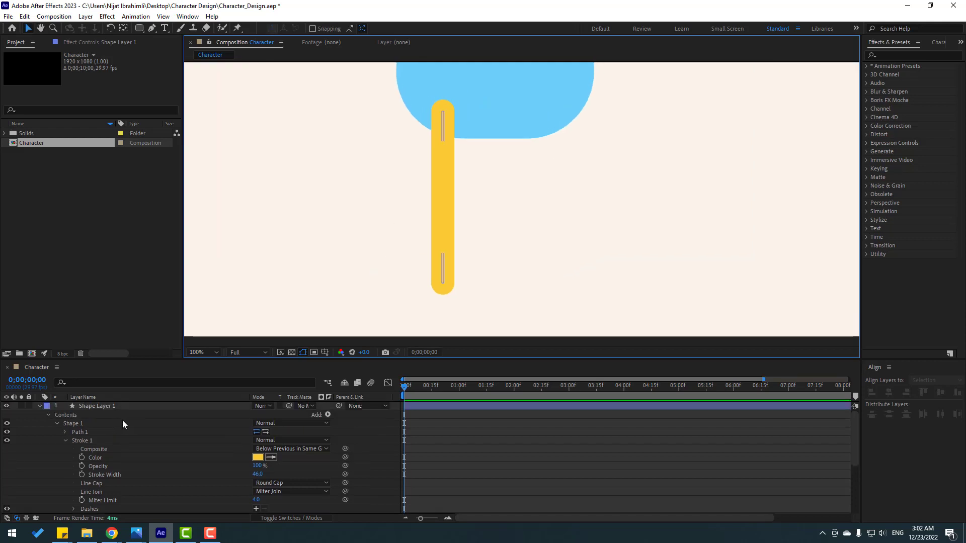
pyautogui.click(104, 405)
pyautogui.press('Return')
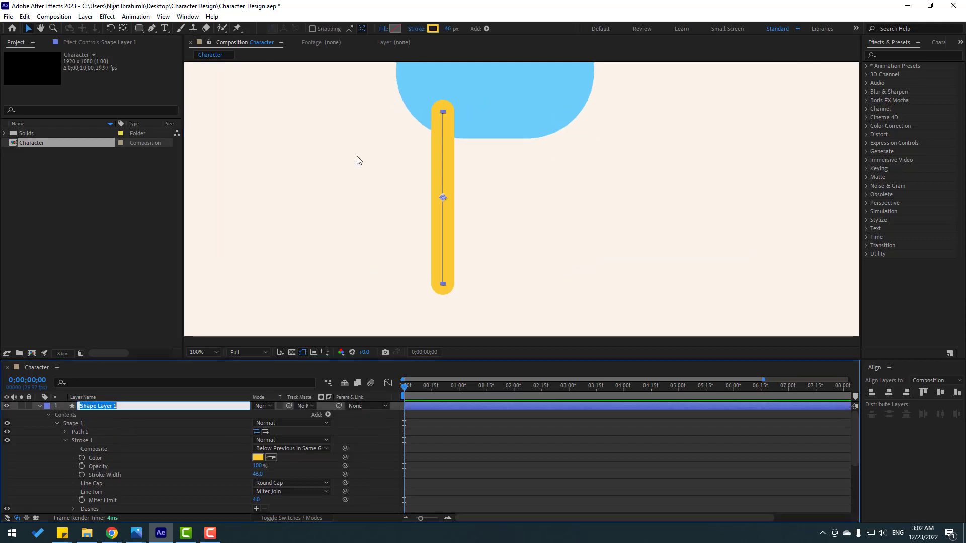
pyautogui.write('foot_left')
pyautogui.press('Return')
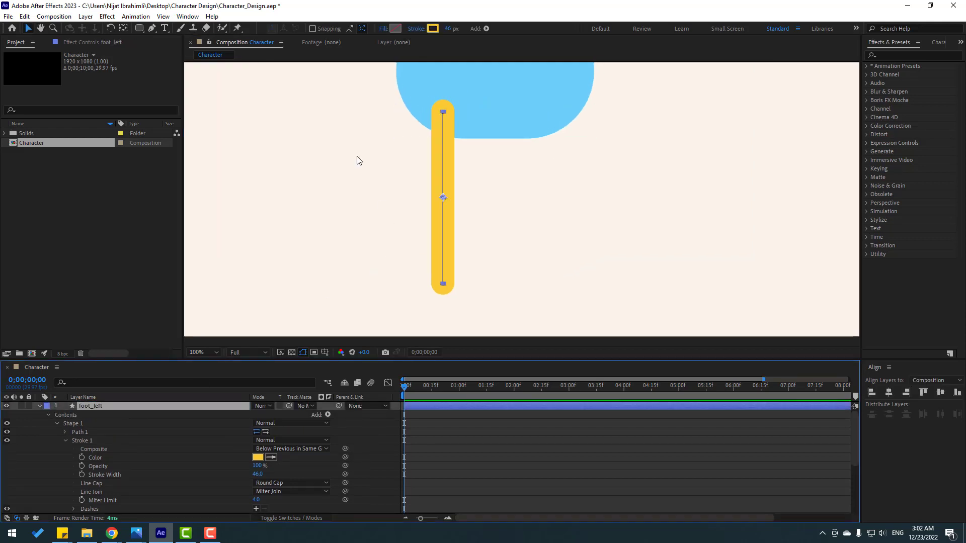
pyautogui.click(40, 406)
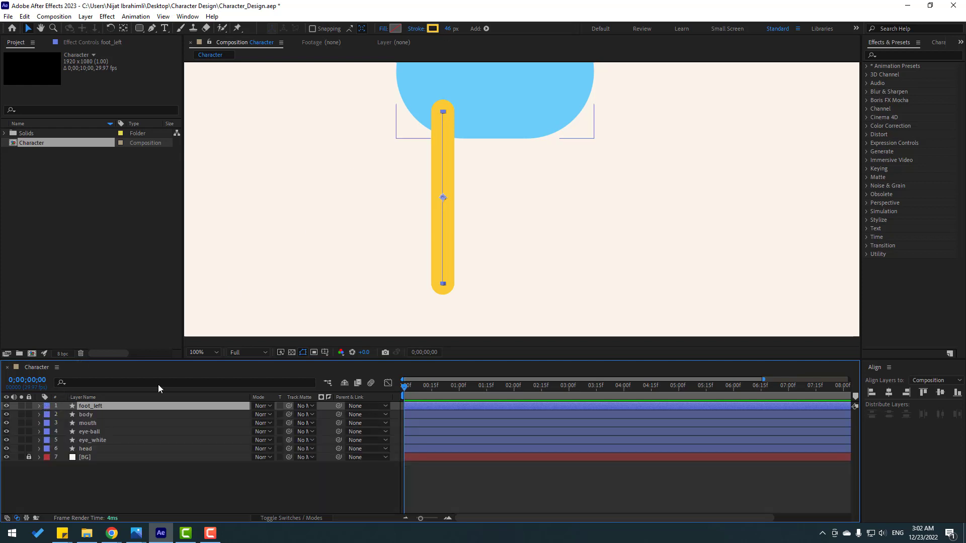
# Thicken the foot_left stroke to 71 px and move the layer directly below the body layer in the stacking order.
pyautogui.moveTo(447, 30); pyautogui.dragTo(460, 29)
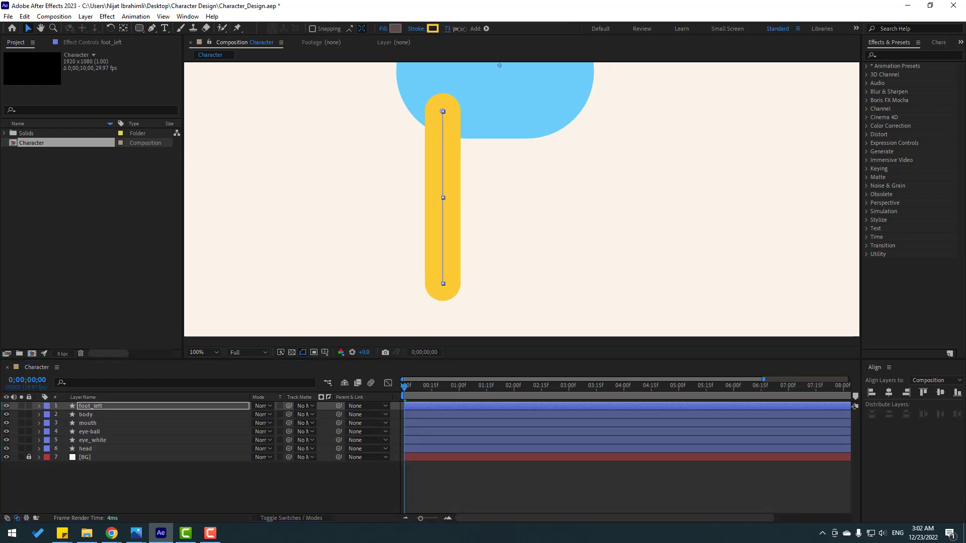
pyautogui.click(282, 461)
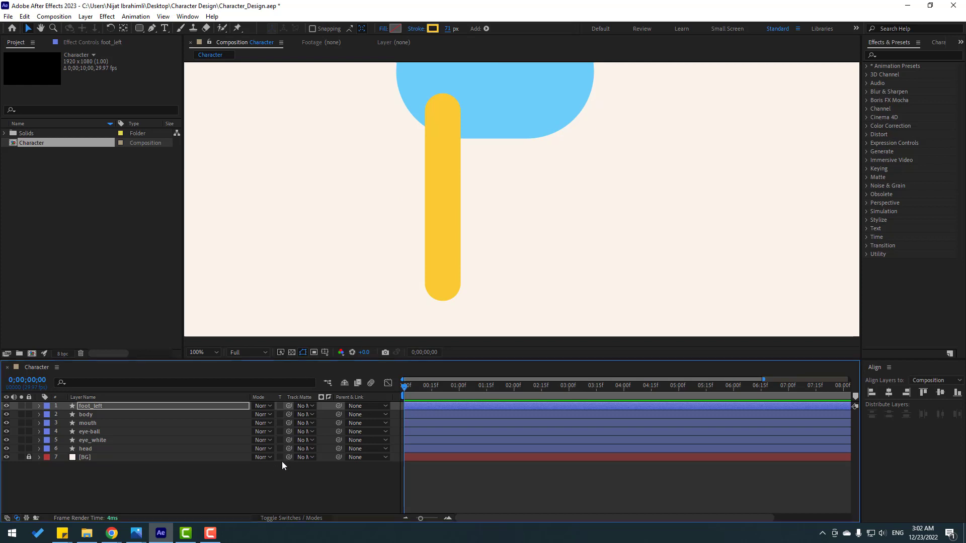
pyautogui.moveTo(508, 186); pyautogui.dragTo(472, 203)
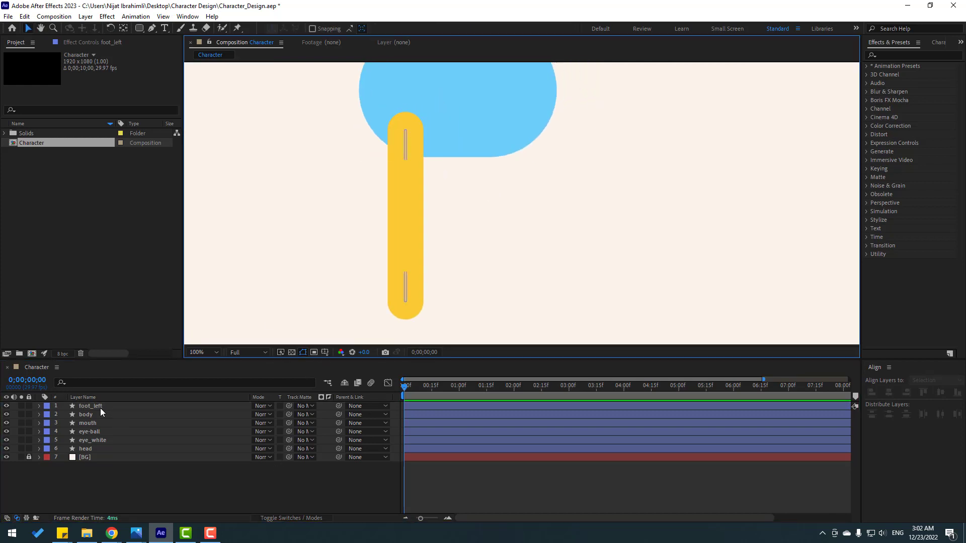
pyautogui.click(96, 408)
pyautogui.moveTo(95, 406); pyautogui.dragTo(106, 417)
pyautogui.click(426, 235)
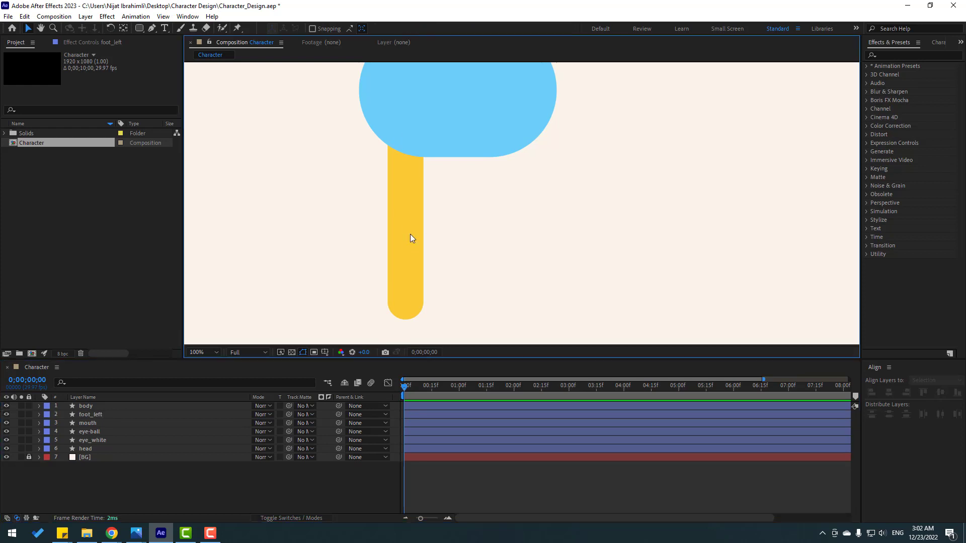
# Nudge the foot_left leg 30 px to the right under the body's lower-left part.
pyautogui.click(91, 414)
pyautogui.hotkey('shift', 'Right')
pyautogui.hotkey('shift', 'Right')
pyautogui.hotkey('shift', 'Right')
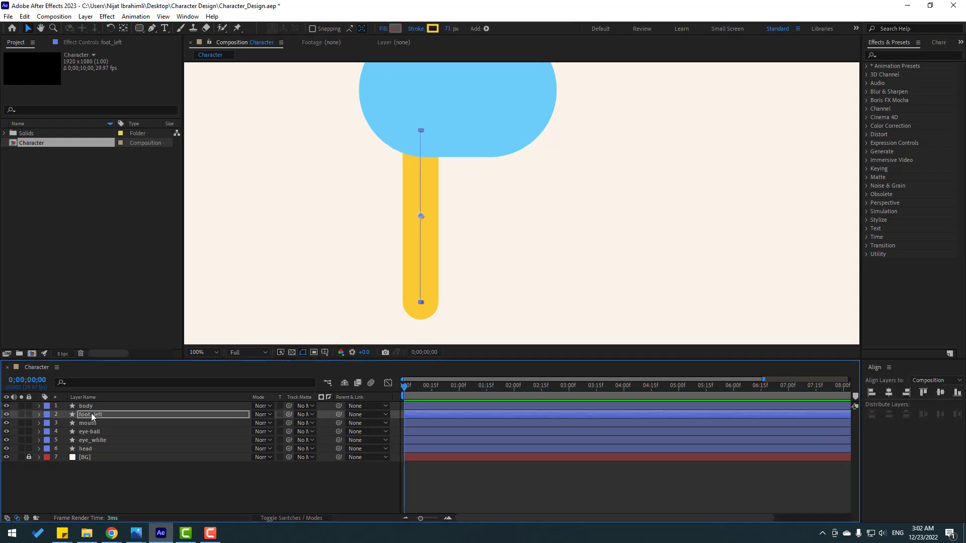
pyautogui.click(196, 489)
pyautogui.scroll(-3, 386, 228)
pyautogui.scroll(2, 385, 228)
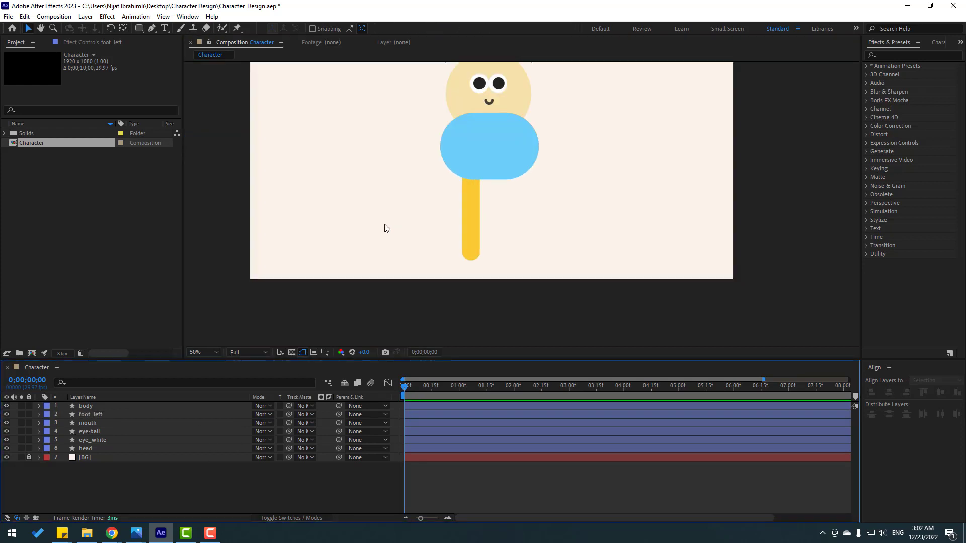
# Duplicate the foot_left layer and shift the copy horizontally to form the second leg under the body's lower-right part.
pyautogui.click(94, 414)
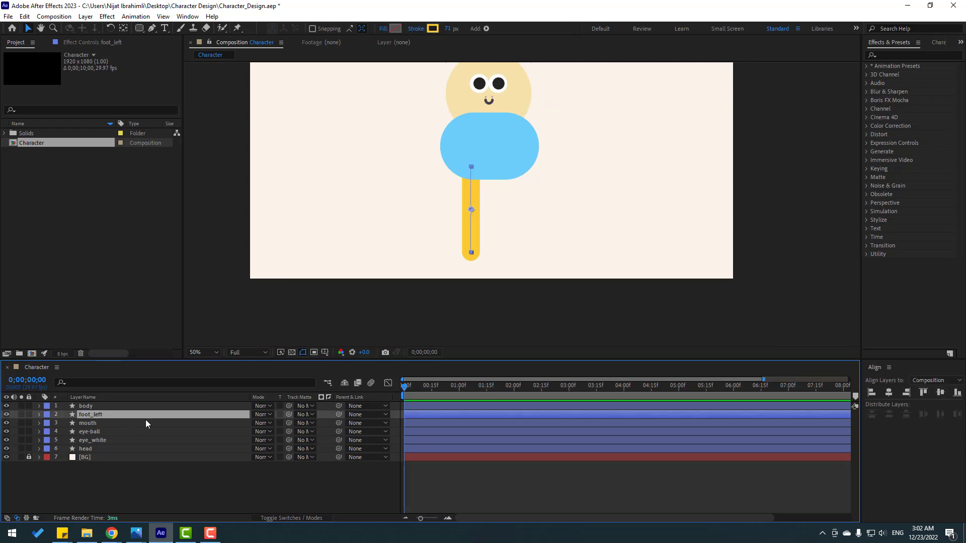
pyautogui.press('.')
pyautogui.hotkey('ctrl', 'd')
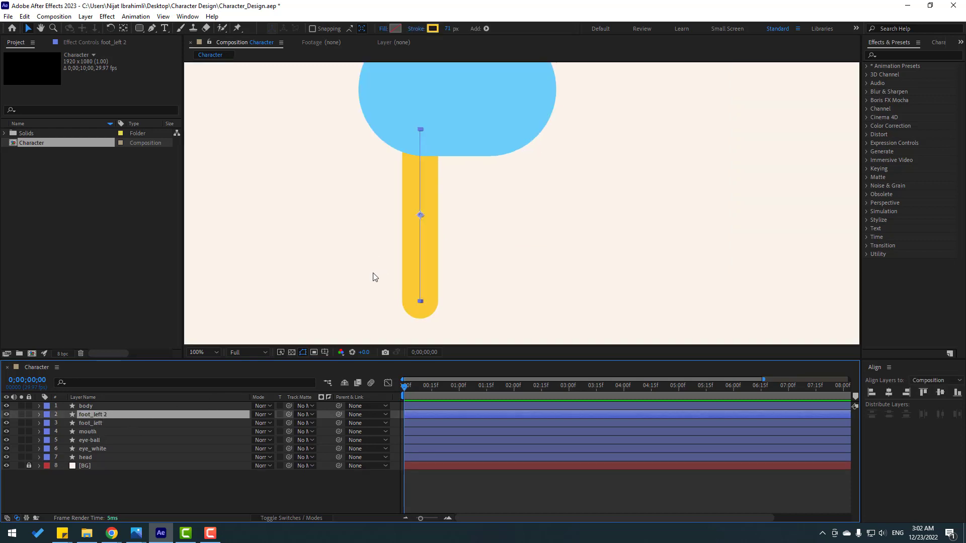
pyautogui.hotkey('shift', 'Right')
pyautogui.hotkey('shift', 'Right')
pyautogui.hotkey('shift', 'Right')
pyautogui.hotkey('shift', 'Right')
pyautogui.hotkey('shift', 'Right')
pyautogui.hotkey('shift', 'Right')
pyautogui.hotkey('shift', 'Right')
pyautogui.hotkey('shift', 'Right')
pyautogui.hotkey('shift', 'Right')
pyautogui.hotkey('shift', 'Right')
pyautogui.hotkey('shift', 'Right')
pyautogui.hotkey('shift', 'Right')
pyautogui.hotkey('shift', 'Right')
pyautogui.hotkey('shift', 'Right')
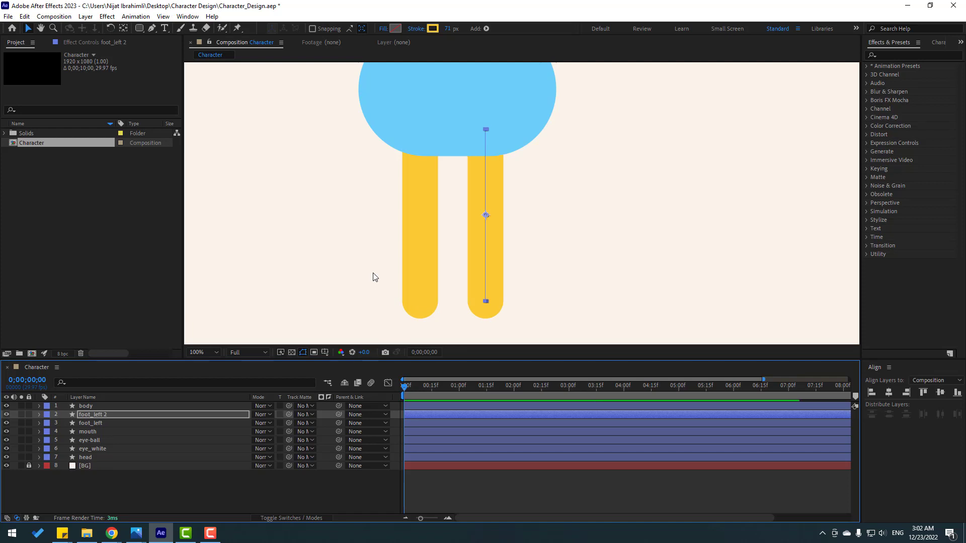
pyautogui.click(353, 473)
pyautogui.scroll(-2, 394, 286)
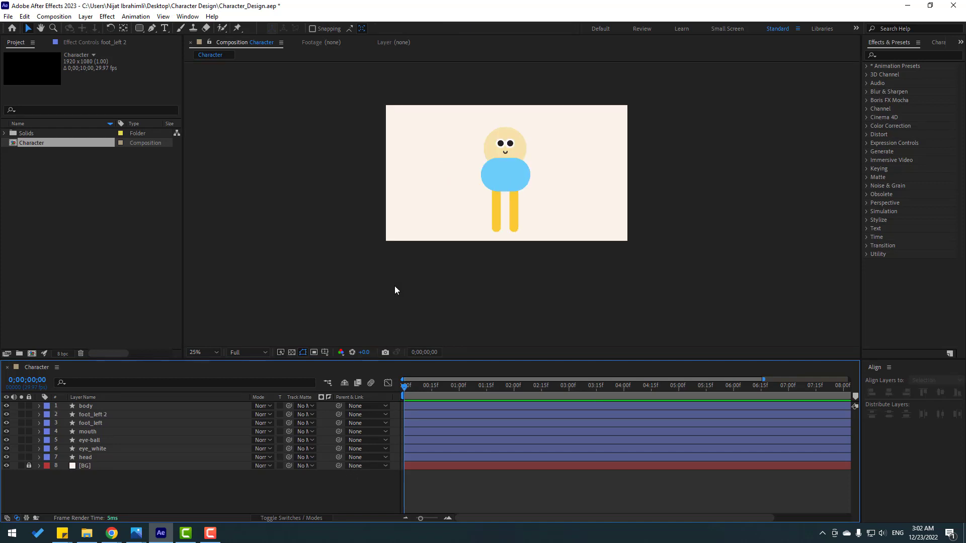
pyautogui.scroll(1, 394, 286)
pyautogui.moveTo(385, 202); pyautogui.dragTo(367, 240)
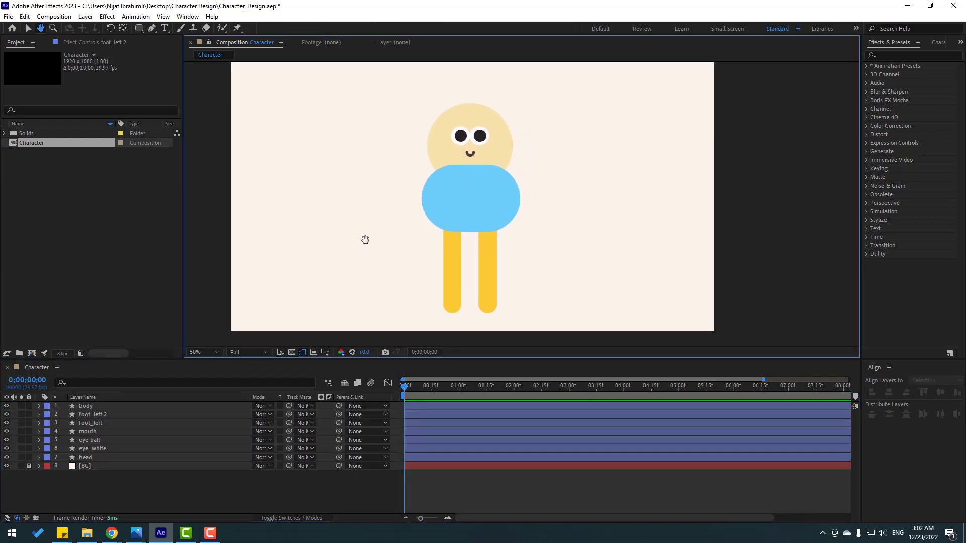
pyautogui.click(104, 501)
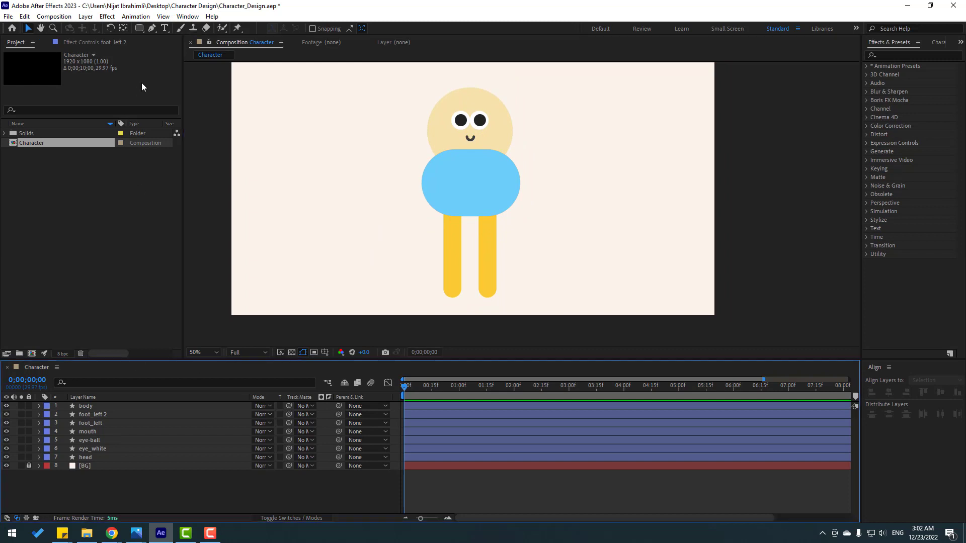
# Draw a curved arm with the Pen tool on a new shape layer, from the body's upper-left area bending outward and down.
pyautogui.click(151, 28)
pyautogui.scroll(1, 345, 222)
pyautogui.moveTo(270, 185); pyautogui.dragTo(372, 209)
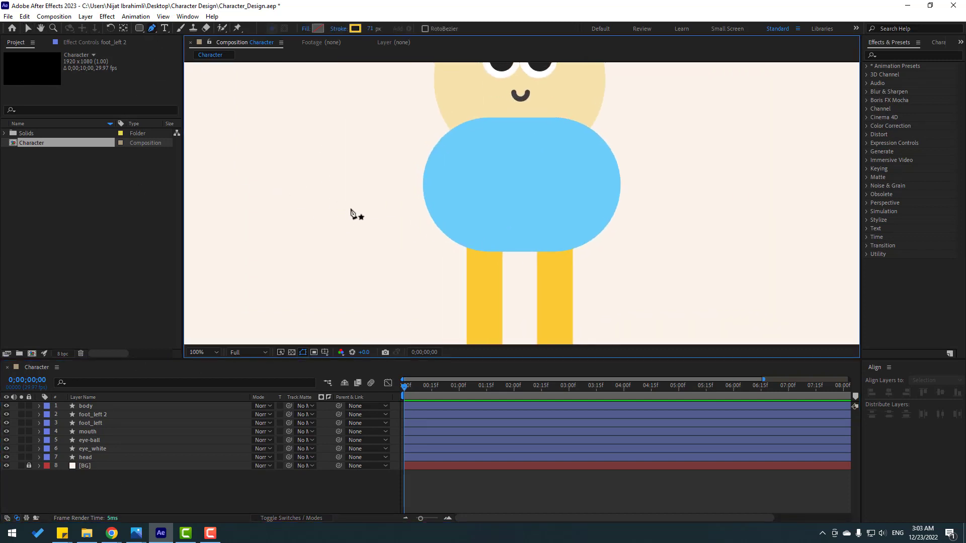
pyautogui.click(450, 149)
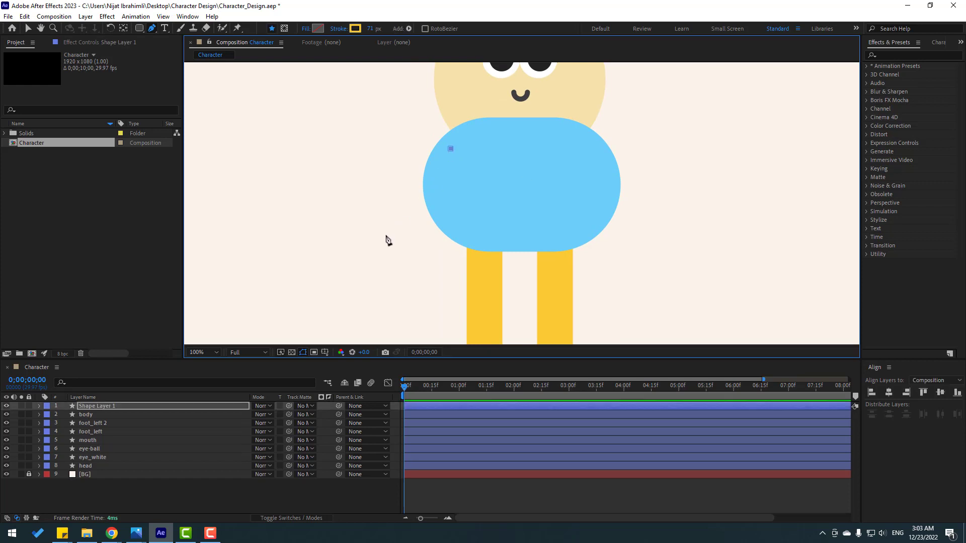
pyautogui.moveTo(398, 246)
pyautogui.mouseDown()
pyautogui.moveTo(384, 339)
pyautogui.moveTo(388, 299)
pyautogui.mouseUp()
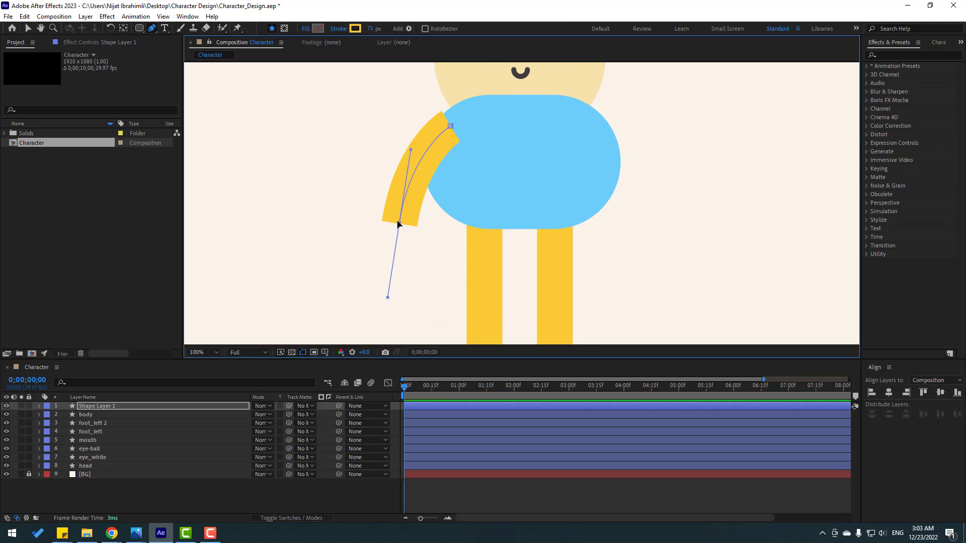
pyautogui.moveTo(399, 224); pyautogui.dragTo(377, 270)
pyautogui.moveTo(390, 197); pyautogui.dragTo(371, 159)
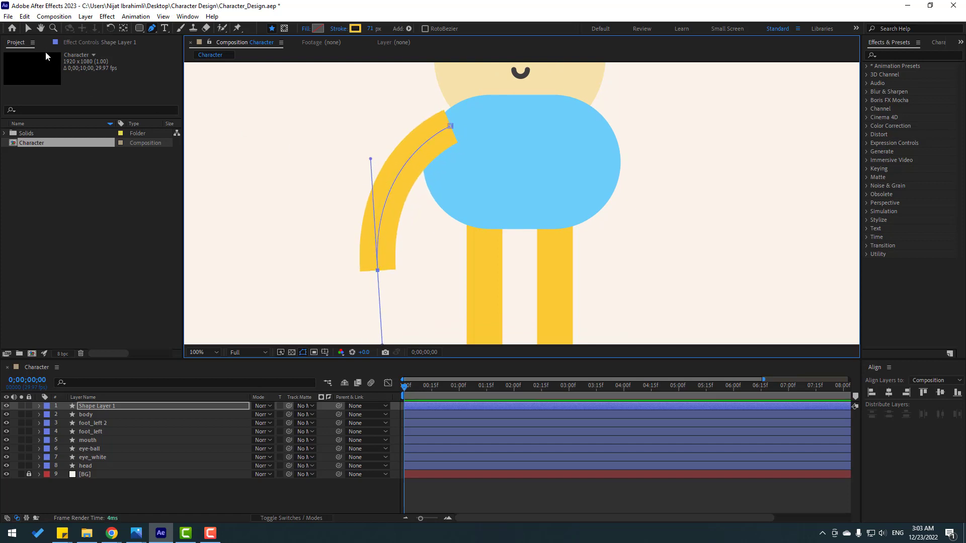
pyautogui.click(28, 29)
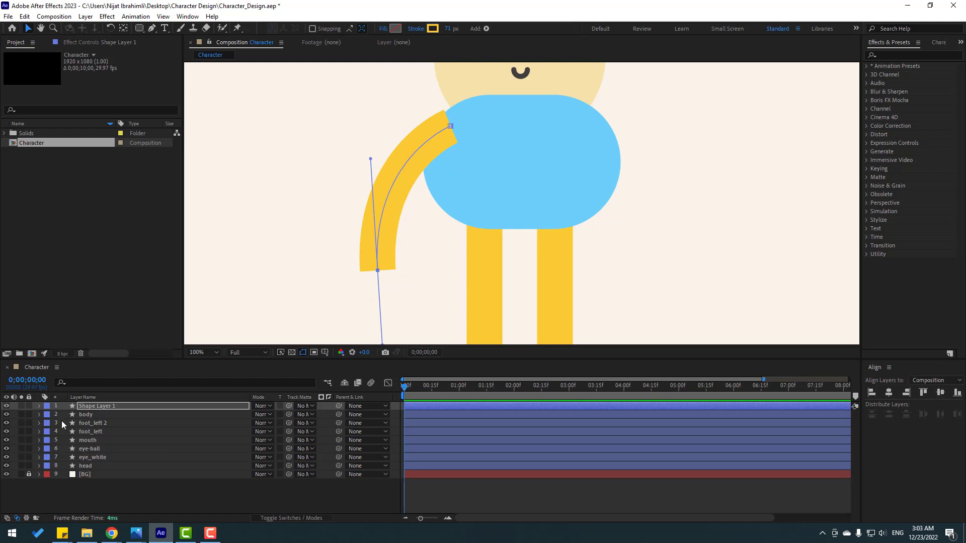
# Set the line cap of the curved arm's stroke to Round Cap.
pyautogui.click(39, 406)
pyautogui.click(48, 414)
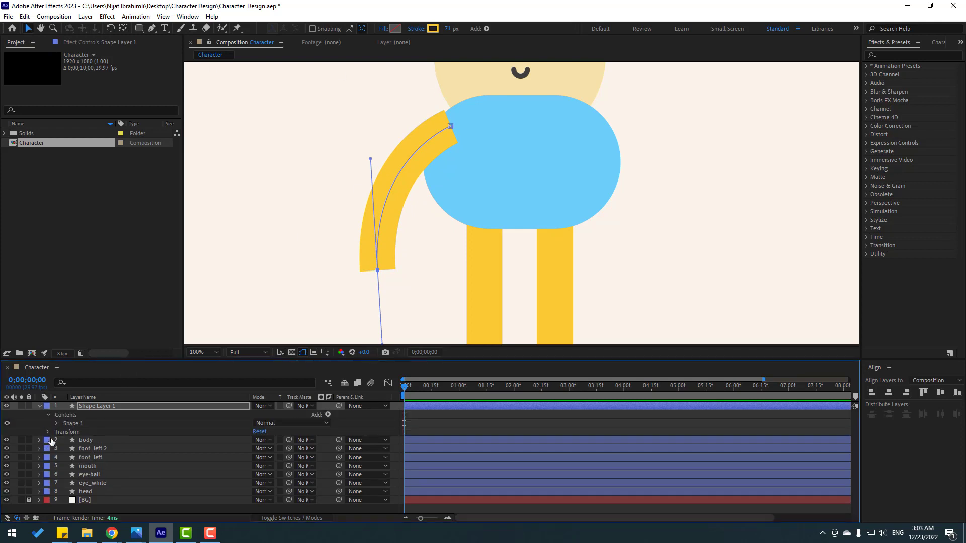
pyautogui.click(56, 423)
pyautogui.click(65, 441)
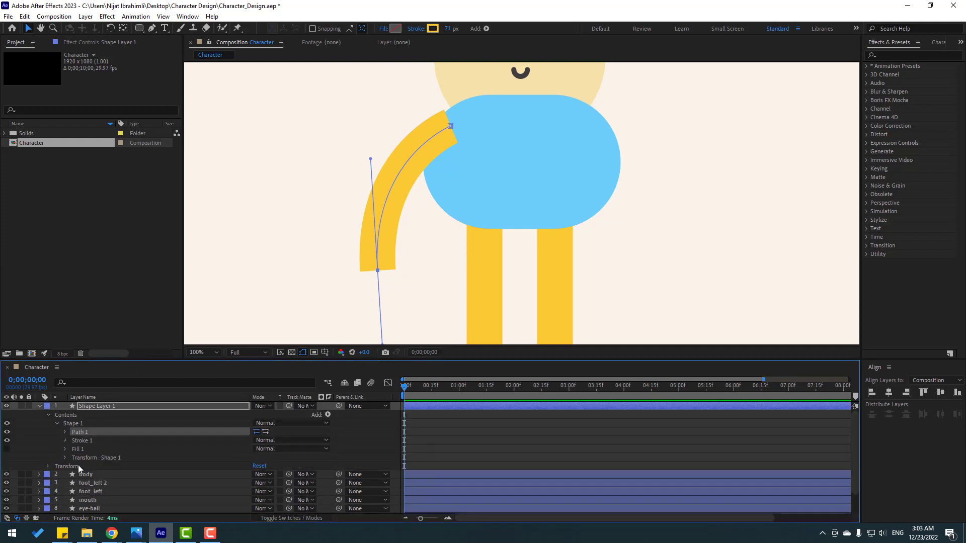
pyautogui.click(269, 467)
pyautogui.click(274, 488)
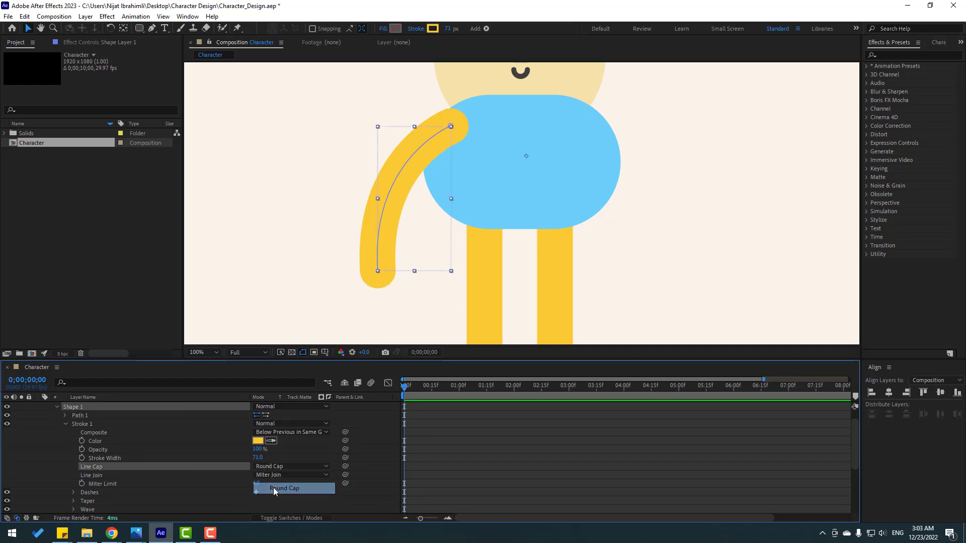
# Change the arm's stroke colour to the body's light blue, 6DCEFB, by sampling it from the body.
pyautogui.scroll(1, 55, 442)
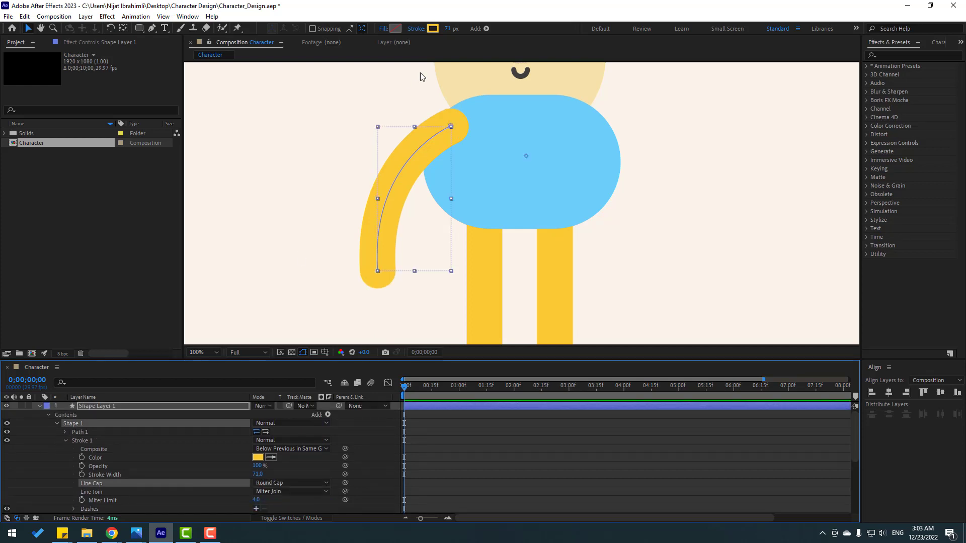
pyautogui.click(436, 30)
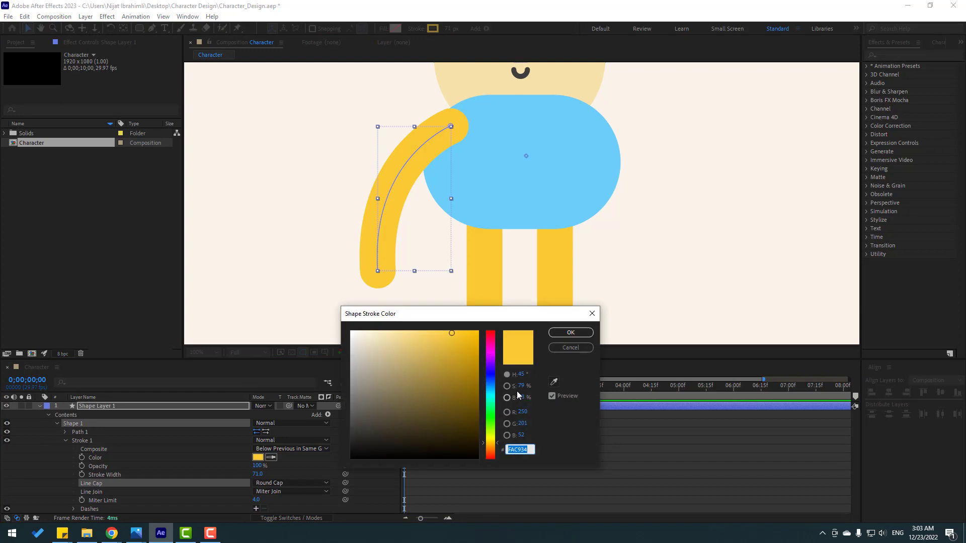
pyautogui.click(554, 382)
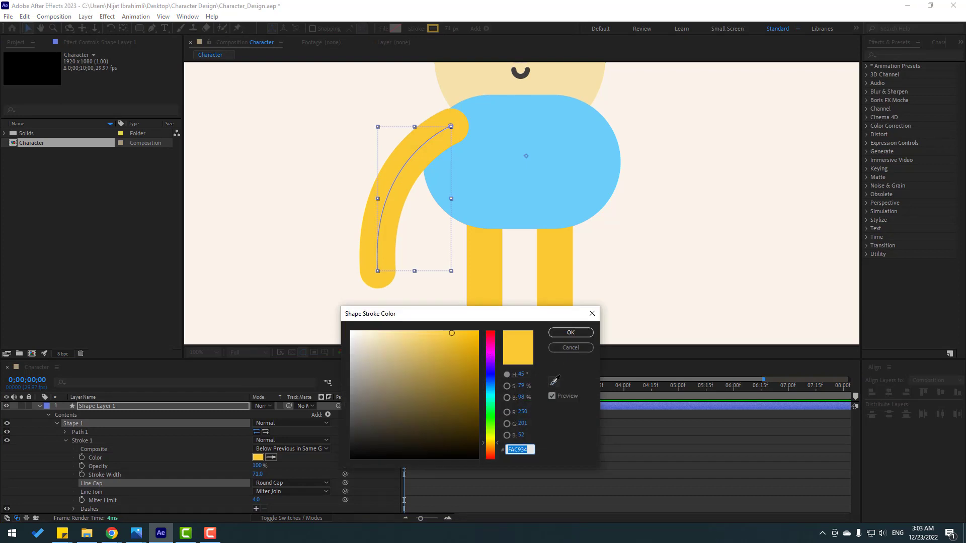
pyautogui.click(562, 170)
pyautogui.click(554, 335)
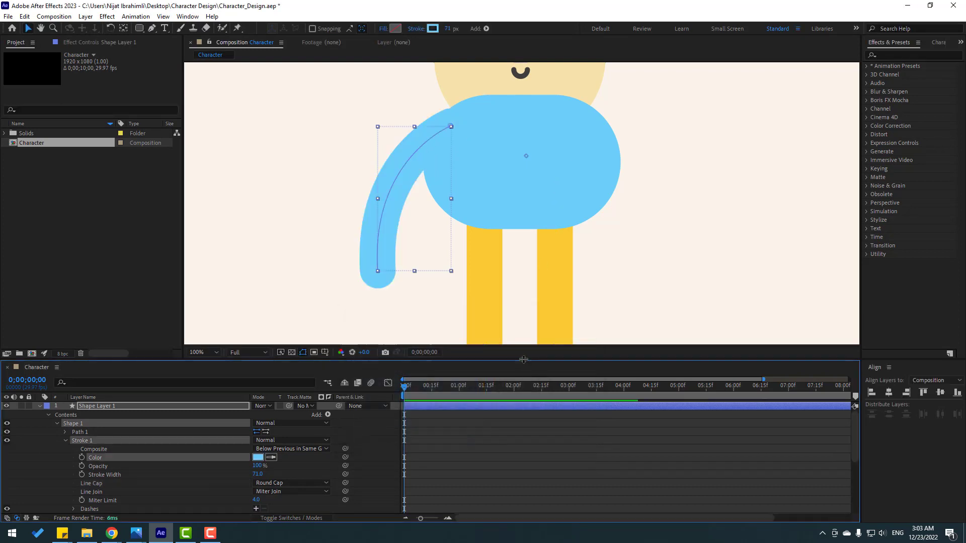
# Set the blue arm's stroke width to 66 px and move the arm slightly up and right, closer to the body.
pyautogui.click(39, 406)
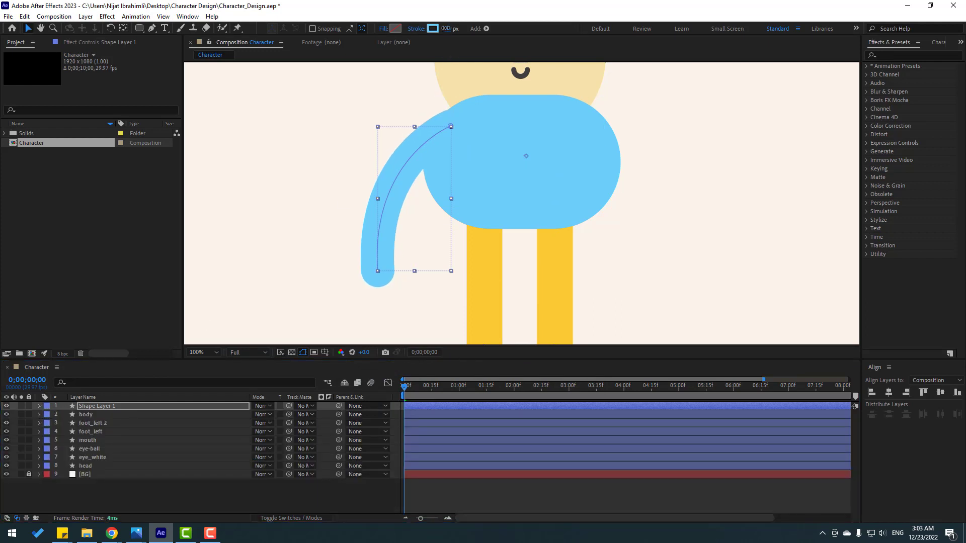
pyautogui.moveTo(424, 151)
pyautogui.mouseDown()
pyautogui.moveTo(410, 153)
pyautogui.moveTo(435, 143)
pyautogui.mouseUp()
pyautogui.click(262, 493)
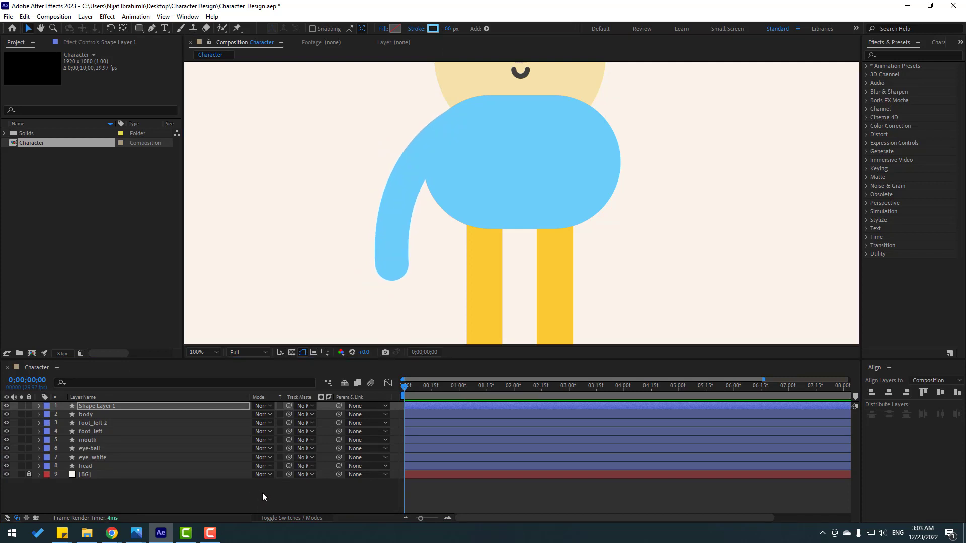
pyautogui.scroll(-2, 375, 185)
pyautogui.scroll(2, 453, 217)
pyautogui.moveTo(583, 200); pyautogui.dragTo(475, 204)
pyautogui.press('v')
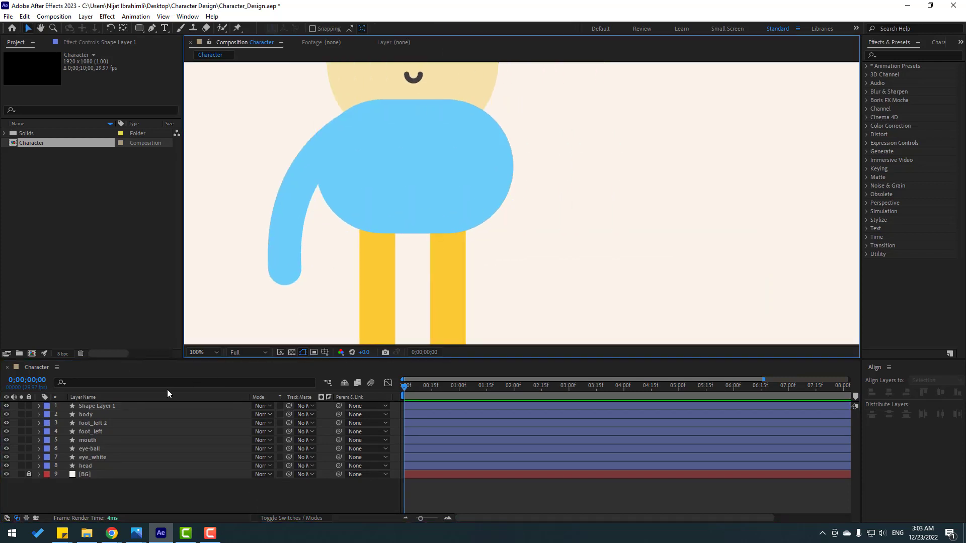
# Rename the blue arm's shape layer as hand_left.
pyautogui.click(112, 405)
pyautogui.press('Return')
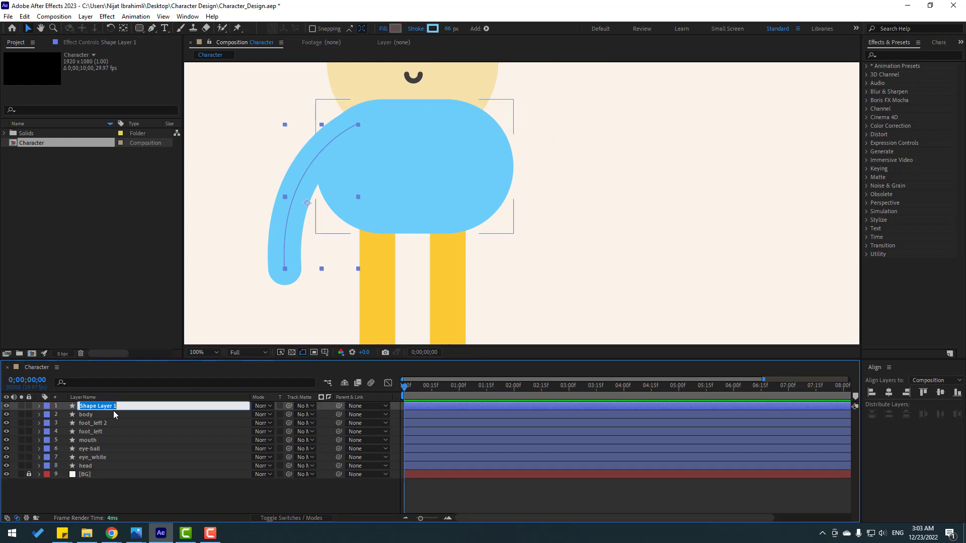
pyautogui.write('hand_left')
pyautogui.press('Return')
# Duplicate the hand_left layer and shift the copy horizontally to the right side of the body.
pyautogui.hotkey('ctrl', 'd')
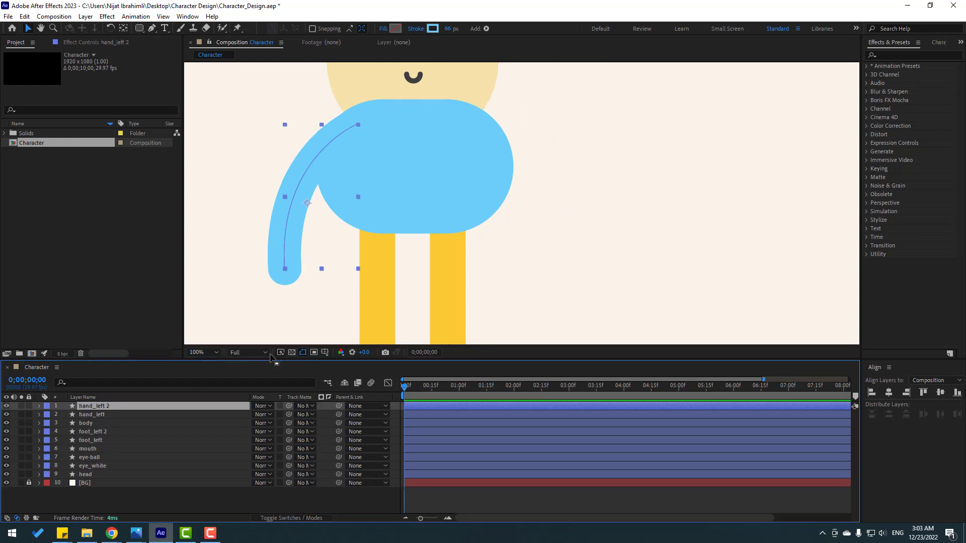
pyautogui.hotkey('shift', 'Right')
pyautogui.hotkey('shift', 'Right')
pyautogui.hotkey('shift', 'Right')
pyautogui.hotkey('shift', 'Right')
pyautogui.hotkey('shift', 'Right')
pyautogui.hotkey('shift', 'Right')
pyautogui.hotkey('shift', 'Right')
pyautogui.hotkey('shift', 'Right')
pyautogui.hotkey('shift', 'Right')
pyautogui.hotkey('shift', 'Right')
pyautogui.hotkey('shift', 'Right')
pyautogui.hotkey('shift', 'Right')
pyautogui.hotkey('shift', 'Right')
pyautogui.hotkey('shift', 'Right')
pyautogui.hotkey('shift', 'Right')
pyautogui.hotkey('shift', 'Right')
pyautogui.hotkey('shift', 'Right')
pyautogui.hotkey('shift', 'Right')
pyautogui.hotkey('shift', 'Right')
pyautogui.hotkey('shift', 'Right')
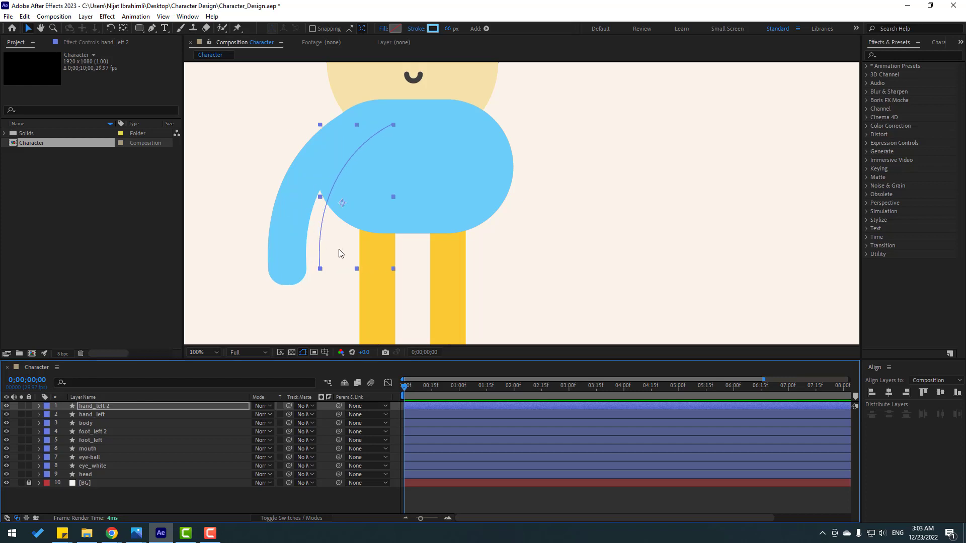
pyautogui.hotkey('shift', 'Right')
pyautogui.hotkey('shift', 'Right')
pyautogui.hotkey('shift', 'Right')
pyautogui.hotkey('shift', 'Right')
pyautogui.hotkey('shift', 'Right')
pyautogui.hotkey('shift', 'Right')
pyautogui.hotkey('shift', 'Right')
pyautogui.hotkey('shift', 'Right')
pyautogui.hotkey('shift', 'Right')
pyautogui.hotkey('shift', 'Right')
pyautogui.hotkey('shift', 'Right')
pyautogui.hotkey('shift', 'Right')
pyautogui.hotkey('shift', 'Right')
pyautogui.hotkey('shift', 'Right')
pyautogui.hotkey('shift', 'Right')
pyautogui.hotkey('shift', 'Right')
pyautogui.hotkey('shift', 'Right')
pyautogui.hotkey('shift', 'Right')
pyautogui.hotkey('shift', 'Right')
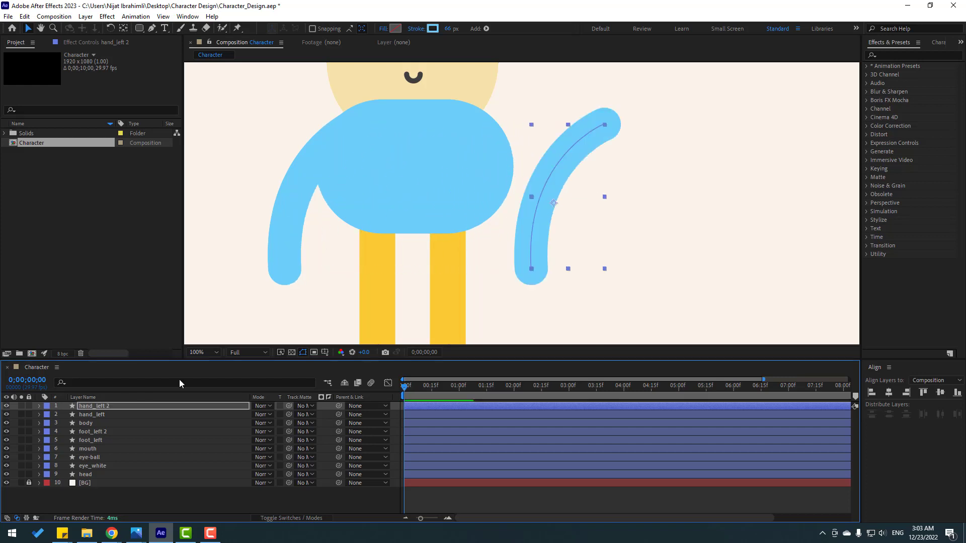
# Flip the hand_left 2 arm horizontally and shift it left until it joins the right side of the body.
pyautogui.rightClick(99, 407)
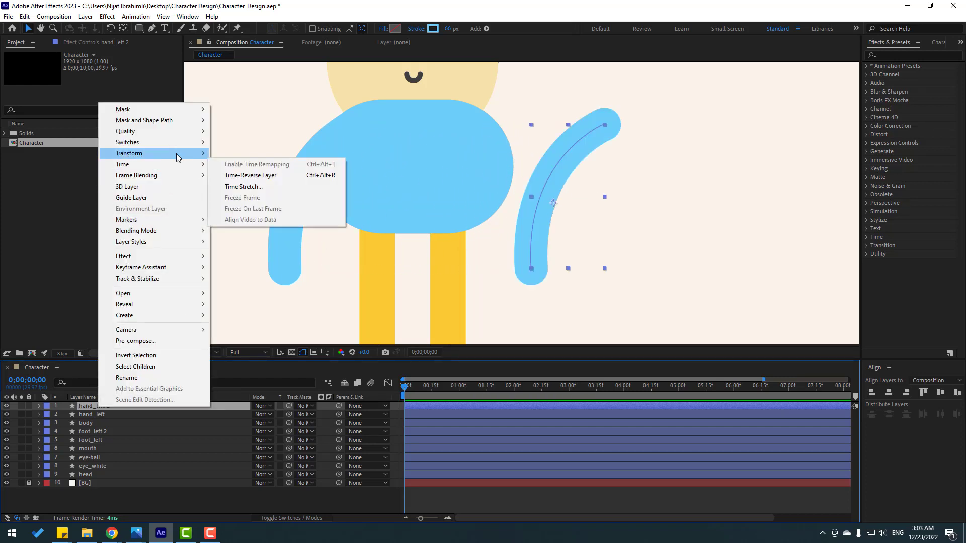
pyautogui.moveTo(181, 153)
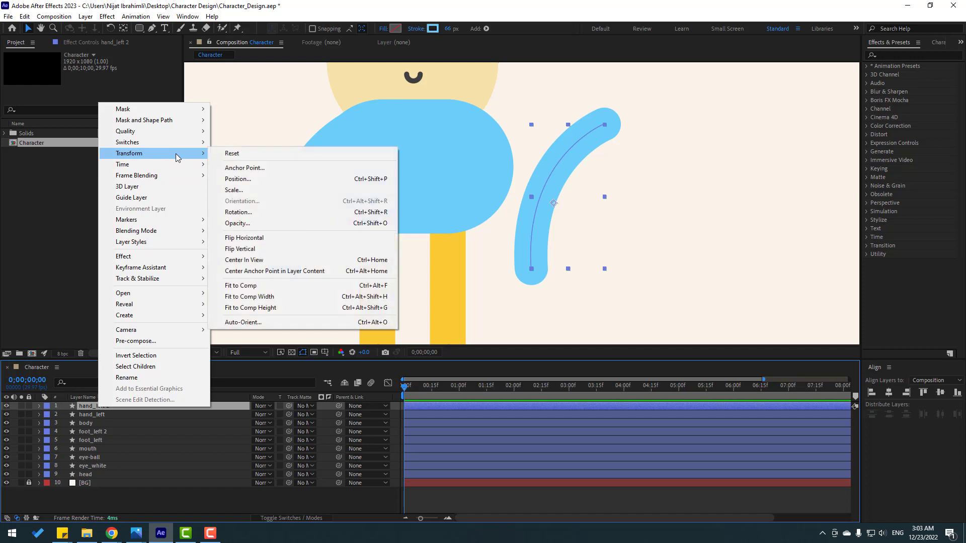
pyautogui.click(269, 238)
pyautogui.hotkey('shift', 'Left')
pyautogui.hotkey('shift', 'Left')
pyautogui.hotkey('shift', 'Left')
pyautogui.hotkey('shift', 'Left')
pyautogui.hotkey('shift', 'Left')
pyautogui.hotkey('shift', 'Left')
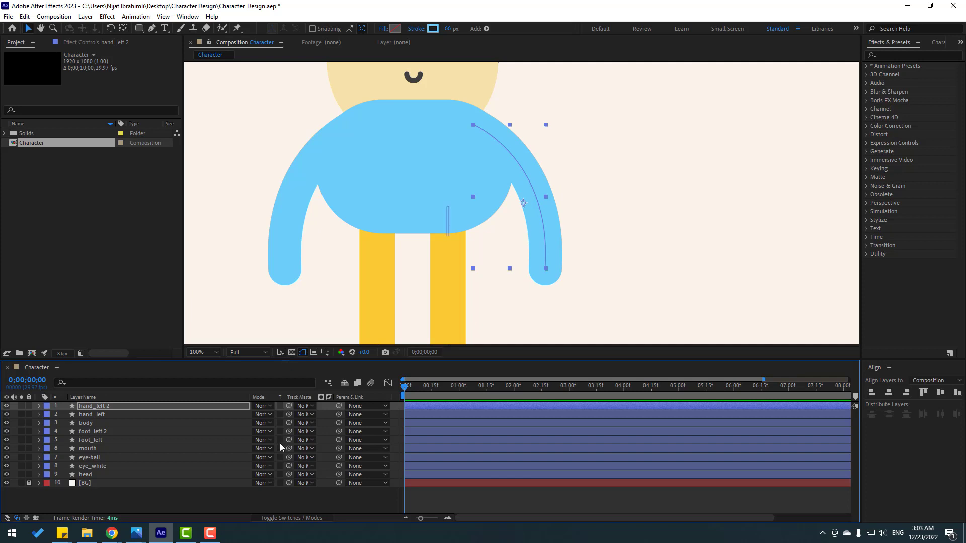
pyautogui.click(267, 493)
pyautogui.scroll(-2, 355, 260)
pyautogui.scroll(1, 361, 260)
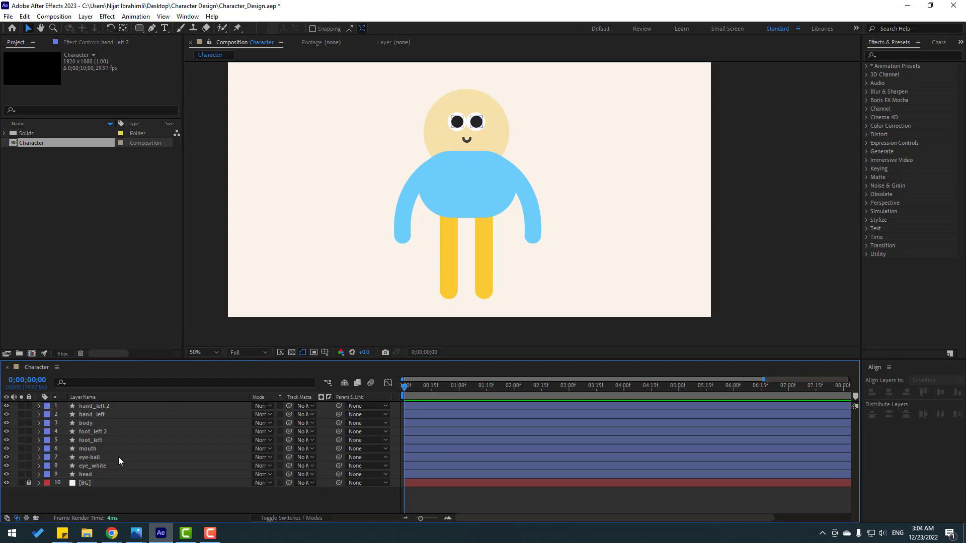
# Move the head, eye_white, eye-ball and mouth layers together to the top of the layer stack, above hand_left 2.
pyautogui.click(117, 473)
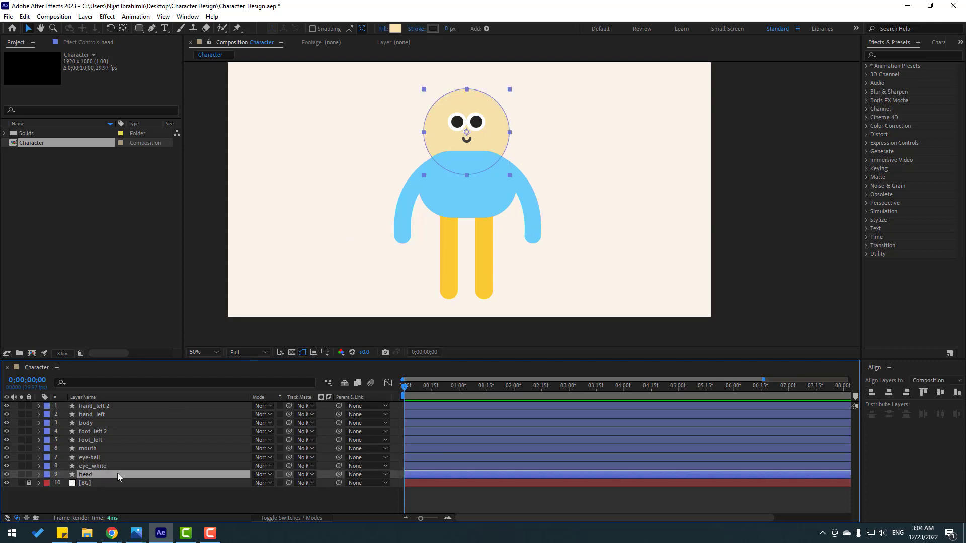
pyautogui.keyDown('shift'); pyautogui.click(89, 465); pyautogui.keyUp('shift')
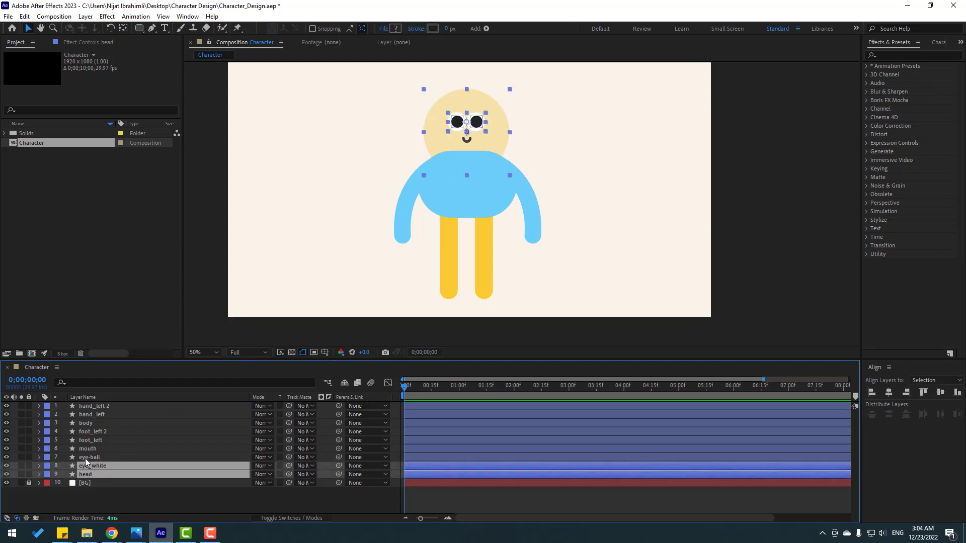
pyautogui.keyDown('shift'); pyautogui.click(86, 457); pyautogui.keyUp('shift')
pyautogui.keyDown('shift'); pyautogui.click(87, 448); pyautogui.keyUp('shift')
pyautogui.moveTo(97, 449); pyautogui.dragTo(119, 410)
pyautogui.click(201, 497)
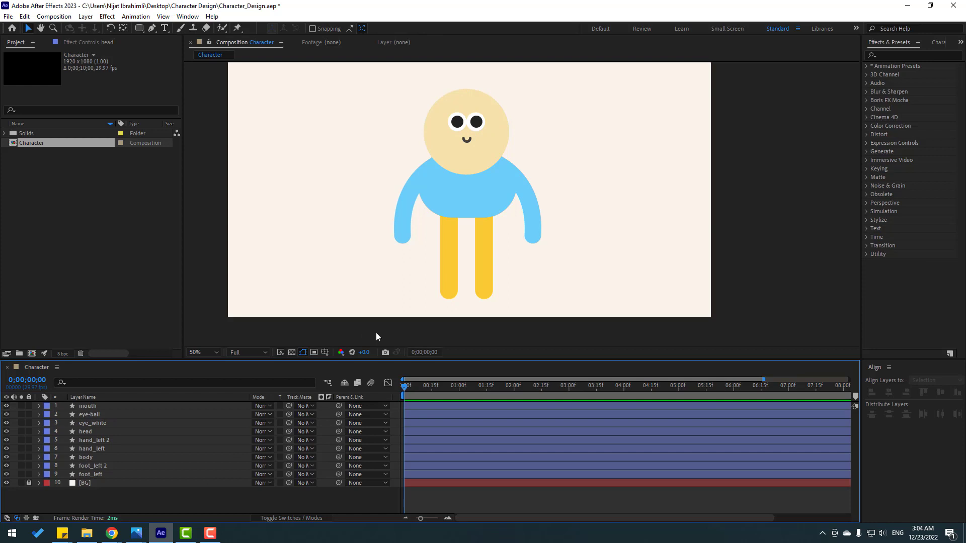
# Draw a small circle beside the head on a new shape layer with the Ellipse tool and reduce its stroke width to 10 px.
pyautogui.moveTo(436, 199); pyautogui.dragTo(431, 283)
pyautogui.scroll(1, 431, 283)
pyautogui.click(190, 498)
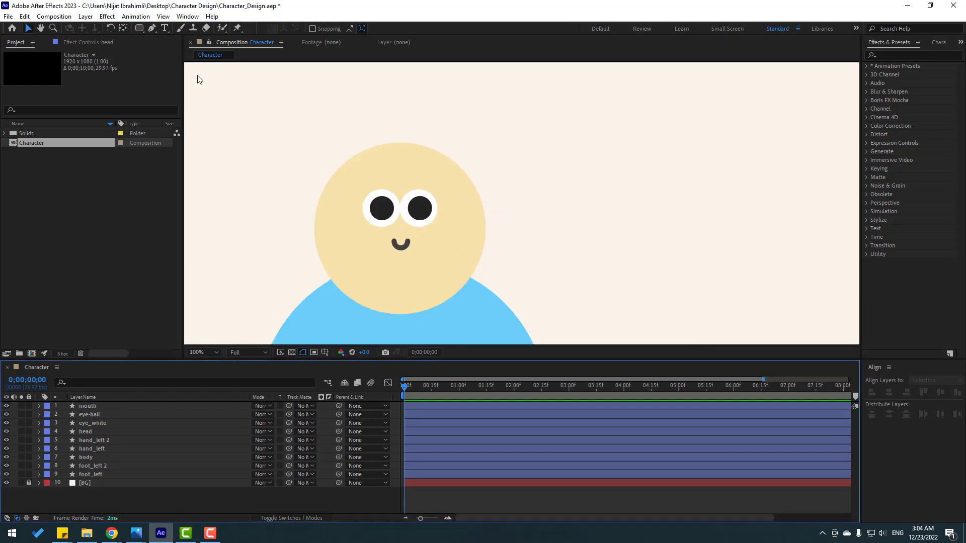
pyautogui.click(138, 28)
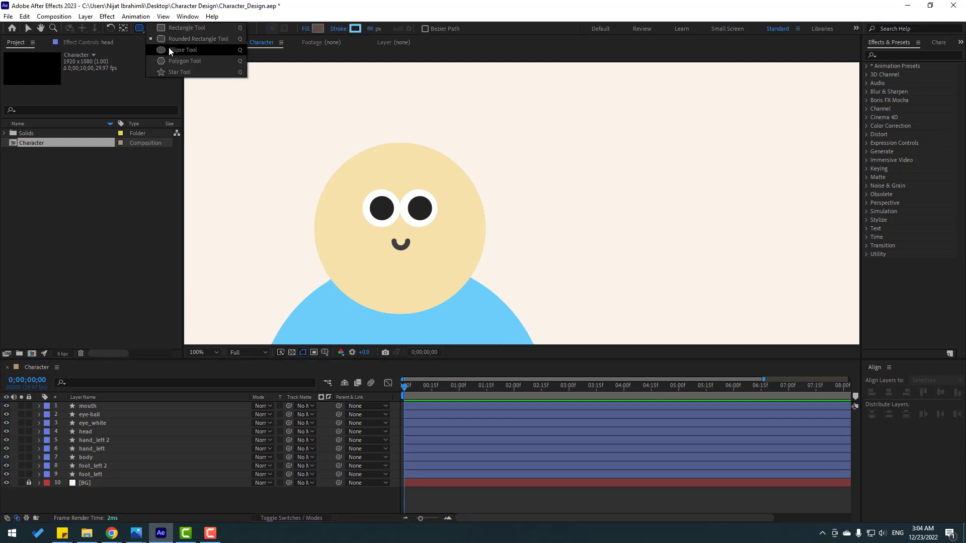
pyautogui.click(200, 54)
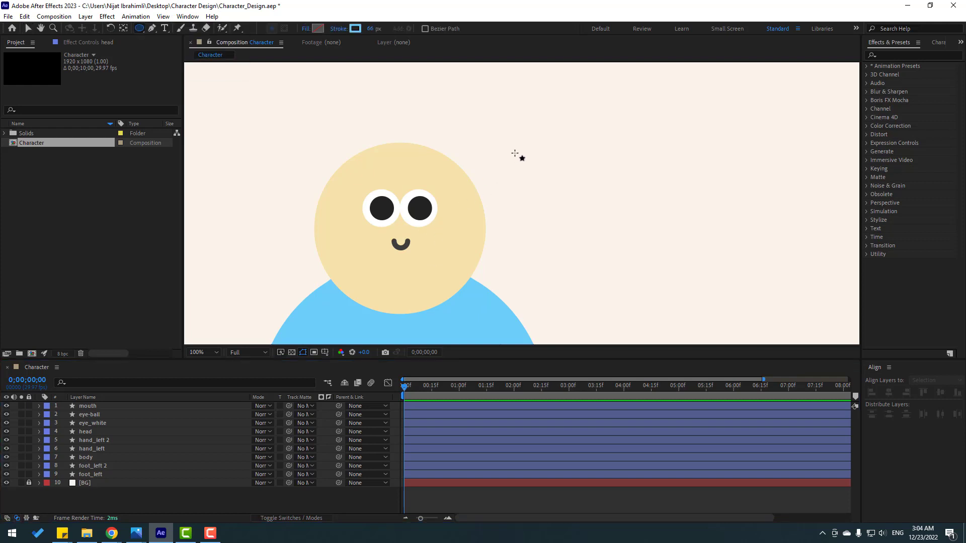
pyautogui.moveTo(471, 107); pyautogui.dragTo(558, 193)
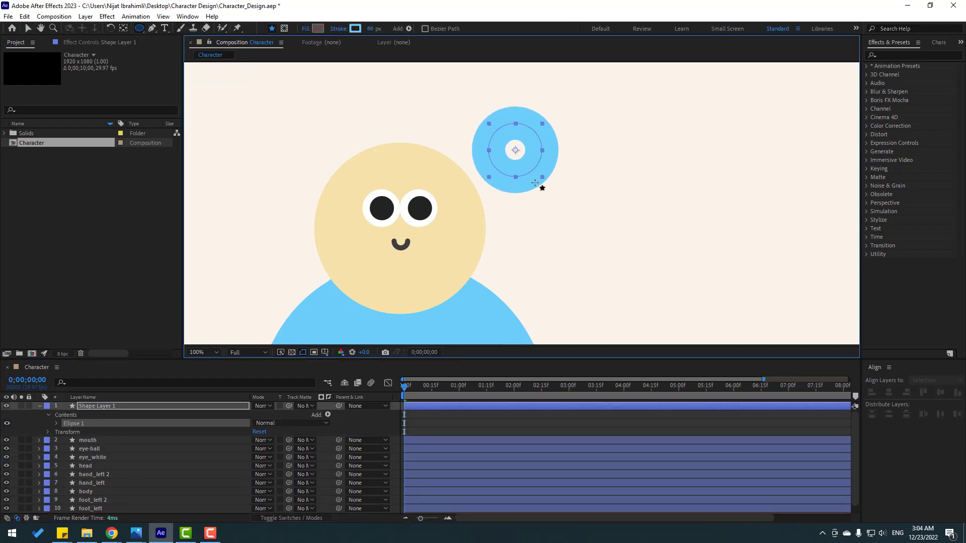
pyautogui.press('v')
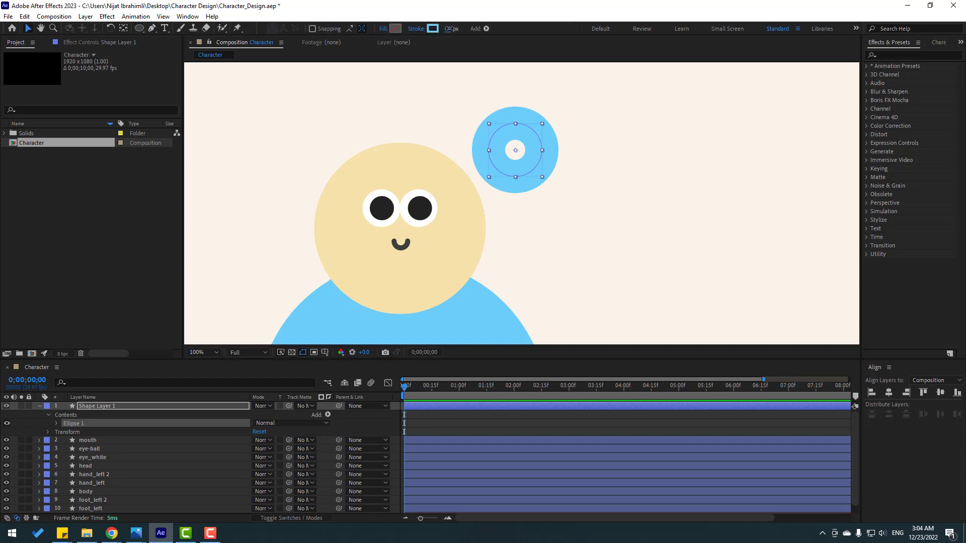
pyautogui.moveTo(449, 29); pyautogui.dragTo(425, 32)
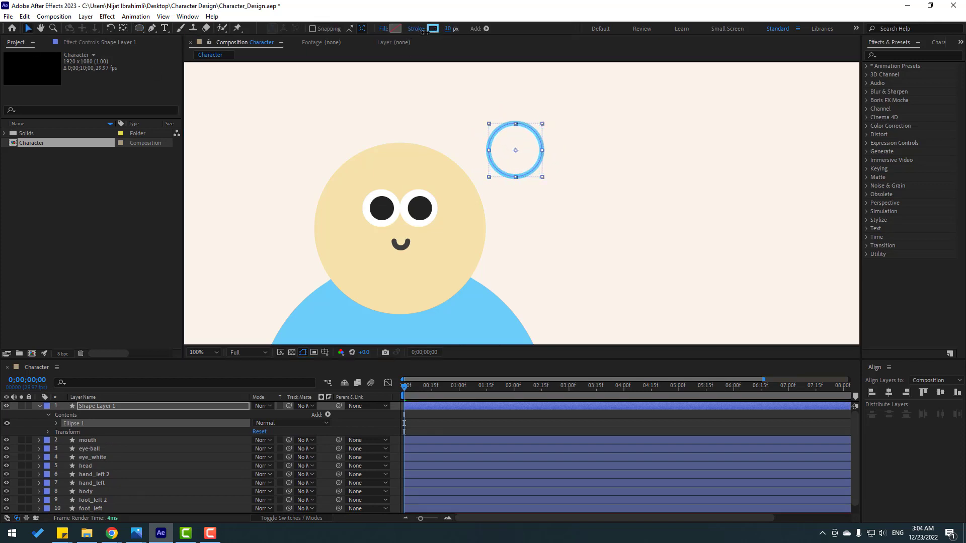
# Place the blue ring around the character's left-hand eye as a glasses lens and set its stroke width to 7 px.
pyautogui.click(517, 150)
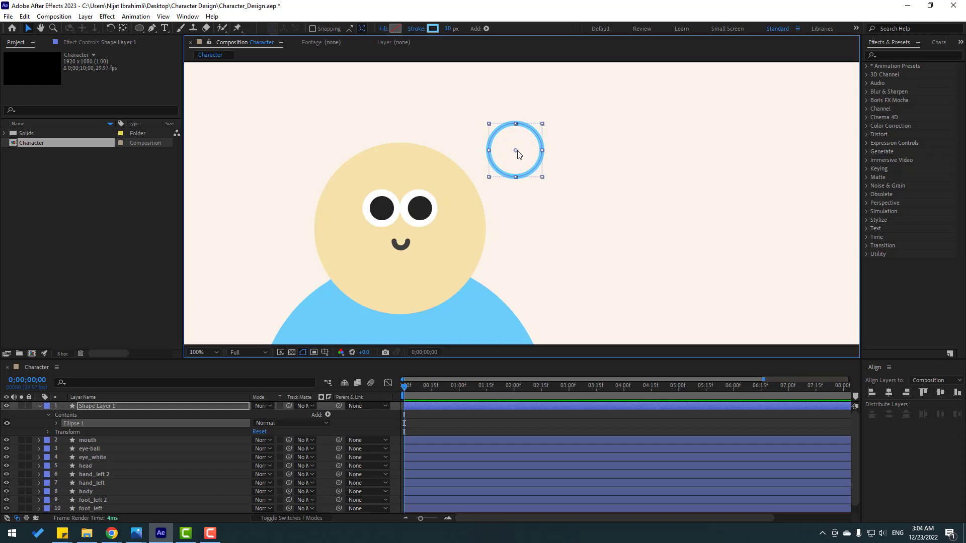
pyautogui.moveTo(518, 150); pyautogui.dragTo(380, 211)
pyautogui.moveTo(325, 236); pyautogui.dragTo(484, 231)
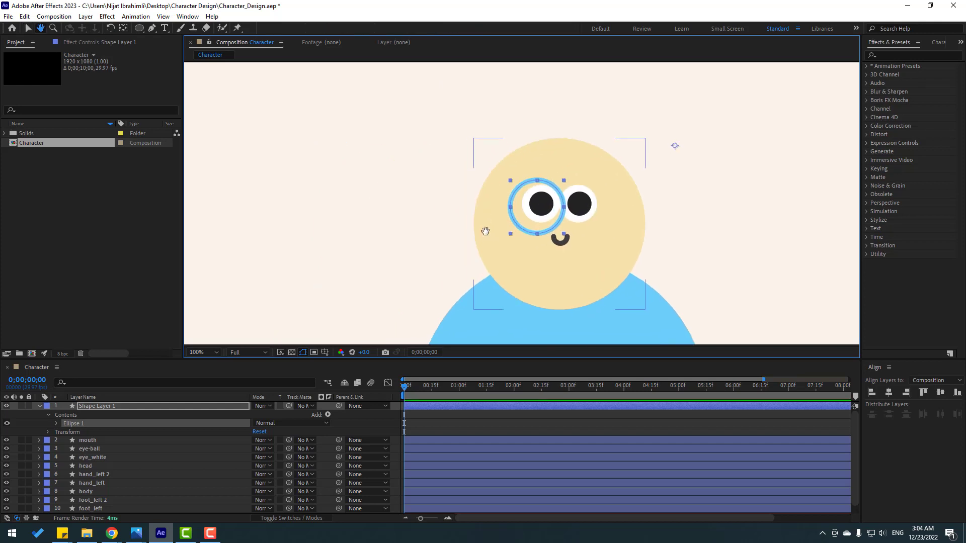
pyautogui.scroll(2, 553, 235)
pyautogui.moveTo(554, 235); pyautogui.dragTo(432, 212)
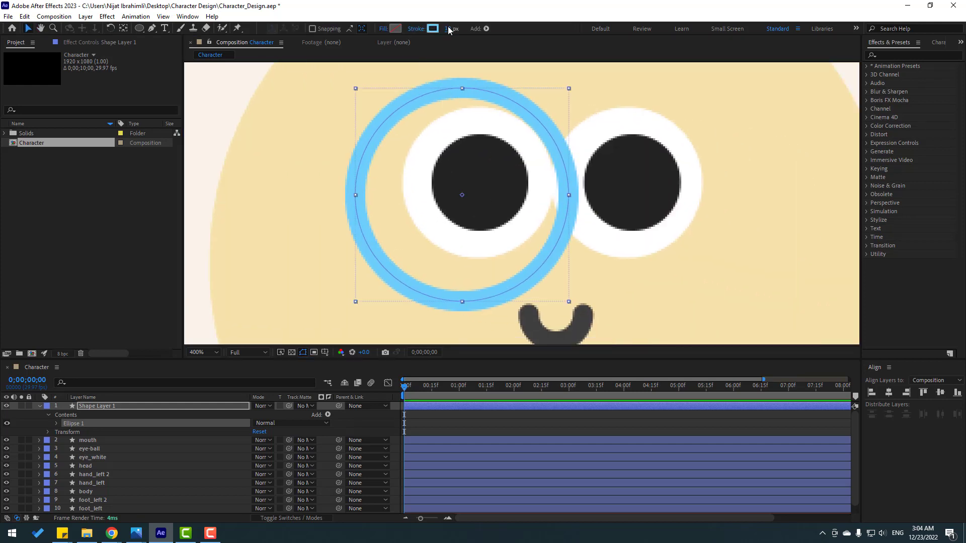
pyautogui.write('7')
pyautogui.press('Return')
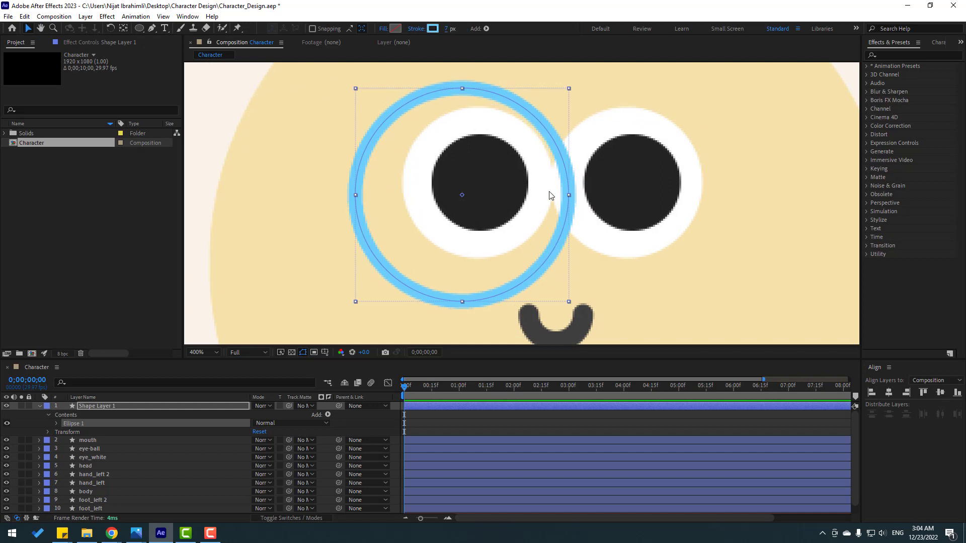
pyautogui.moveTo(464, 197)
pyautogui.mouseDown()
pyautogui.moveTo(449, 186)
pyautogui.moveTo(469, 185)
pyautogui.moveTo(452, 185)
pyautogui.mouseUp()
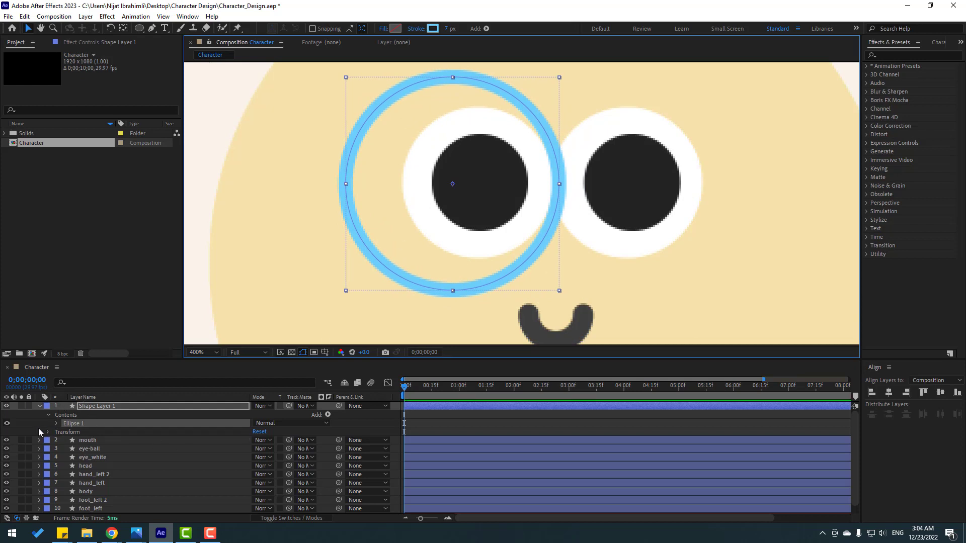
# Duplicate the ring inside the same shape layer and shift the copy horizontally around the right-hand eye so the two lenses touch.
pyautogui.hotkey('ctrl', 'd')
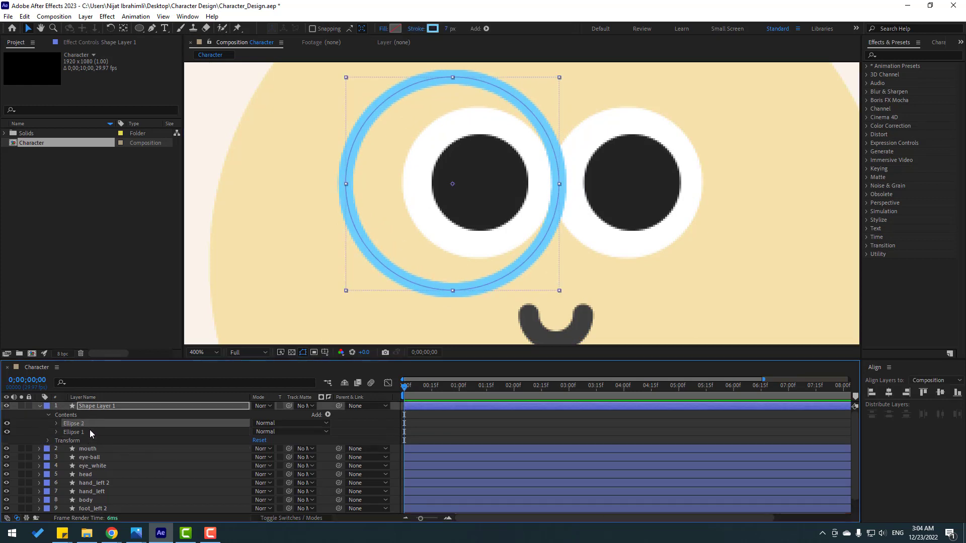
pyautogui.press('Right')
pyautogui.press('Right')
pyautogui.press('Right')
pyautogui.press('Right')
pyautogui.press('Right')
pyautogui.press('Right')
pyautogui.press('Right')
pyautogui.press('Right')
pyautogui.press('Right')
pyautogui.press('Right')
pyautogui.press('Right')
pyautogui.press('Right')
pyautogui.press('Right')
pyautogui.press('Right')
pyautogui.press('Right')
pyautogui.press('Right')
pyautogui.press('Right')
pyautogui.press('Right')
pyautogui.press('Right')
pyautogui.press('Right')
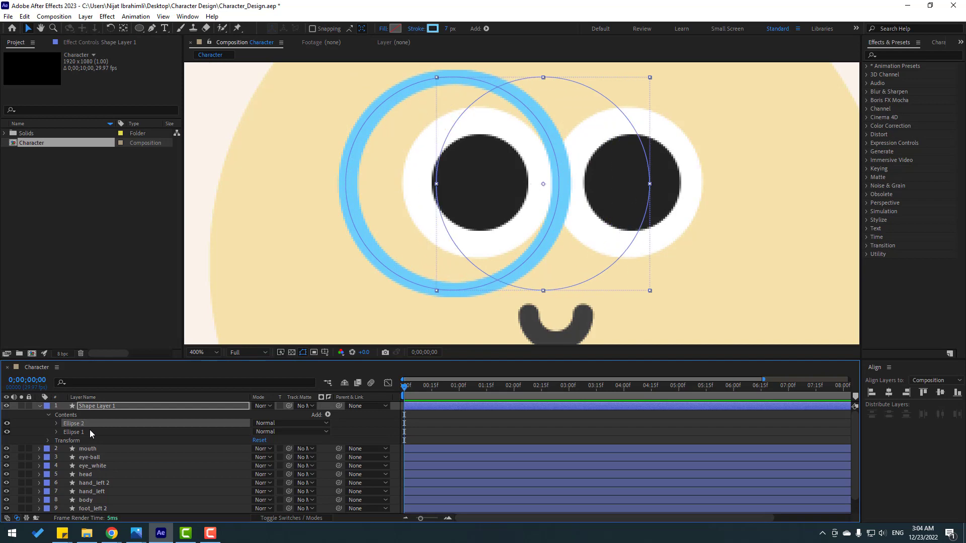
pyautogui.press('Right')
pyautogui.press('Right')
pyautogui.press('Right')
pyautogui.press('Right')
pyautogui.press('Right')
pyautogui.press('Right')
pyautogui.press('Right')
pyautogui.press('Right')
pyautogui.press('Right')
pyautogui.press('Right')
pyautogui.press('Right')
pyautogui.press('Right')
pyautogui.press('Right')
pyautogui.press('Right')
pyautogui.press('Right')
pyautogui.press('Right')
pyautogui.press('Right')
pyautogui.press('Right')
pyautogui.press('Right')
pyautogui.press('Right')
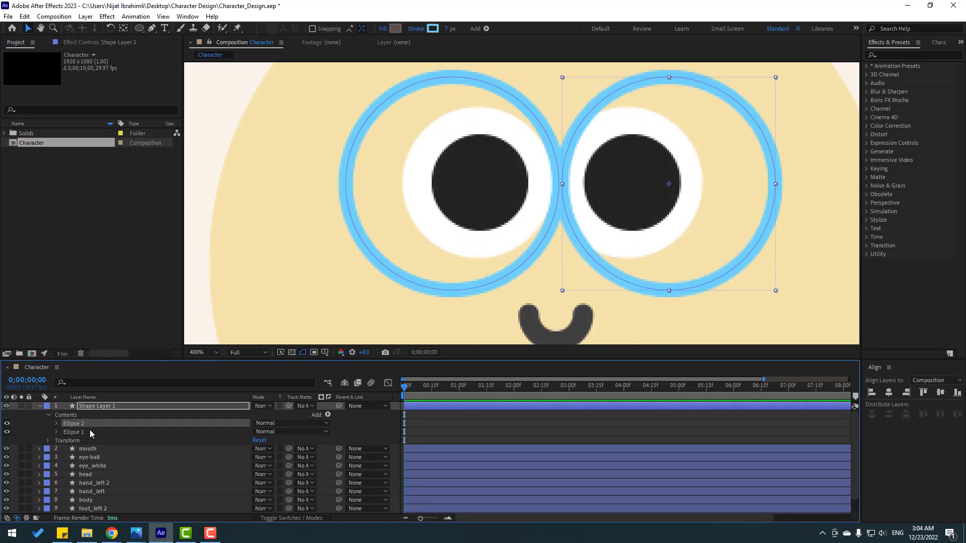
# Rename the shape layer with the two rings as glasses and deselect it.
pyautogui.press(',')
pyautogui.press(',')
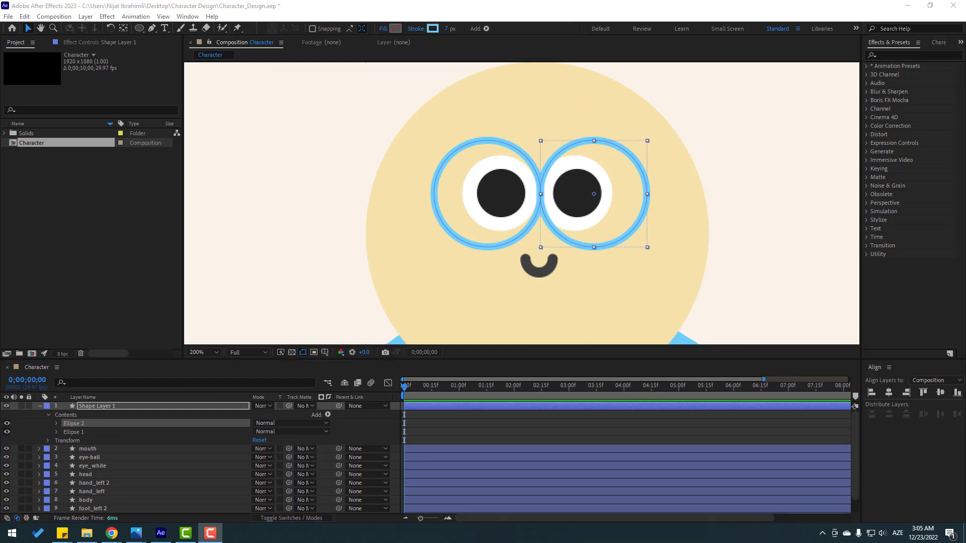
pyautogui.click(91, 410)
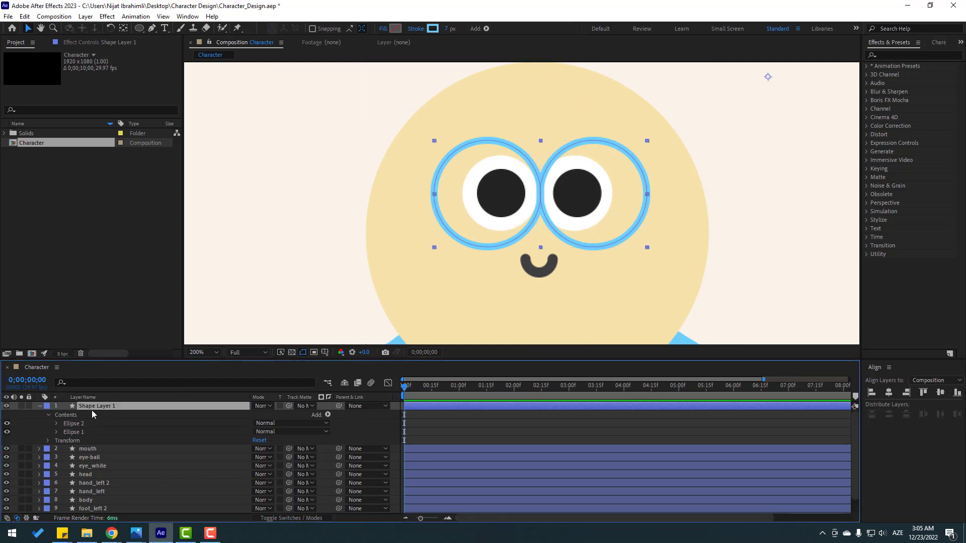
pyautogui.press('Return')
pyautogui.write('gla')
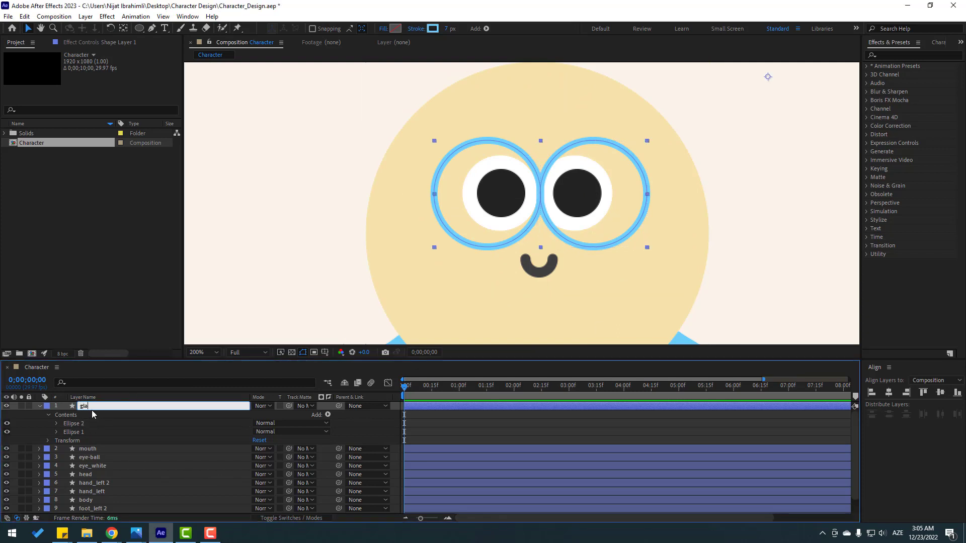
pyautogui.write('sses')
pyautogui.press('Return')
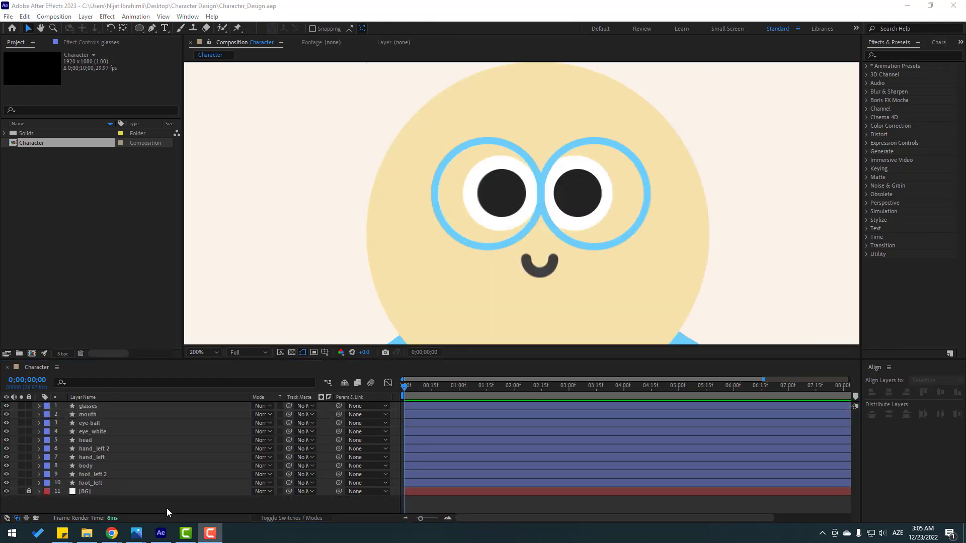
pyautogui.click(167, 508)
# Draw a larger circle above the head on a new shape layer with the Ellipse tool and set its stroke width to 0 px.
pyautogui.moveTo(141, 29)
pyautogui.mouseDown()
pyautogui.moveTo(147, 49)
pyautogui.moveTo(191, 52)
pyautogui.mouseUp()
pyautogui.scroll(-4, 509, 169)
pyautogui.scroll(2, 511, 156)
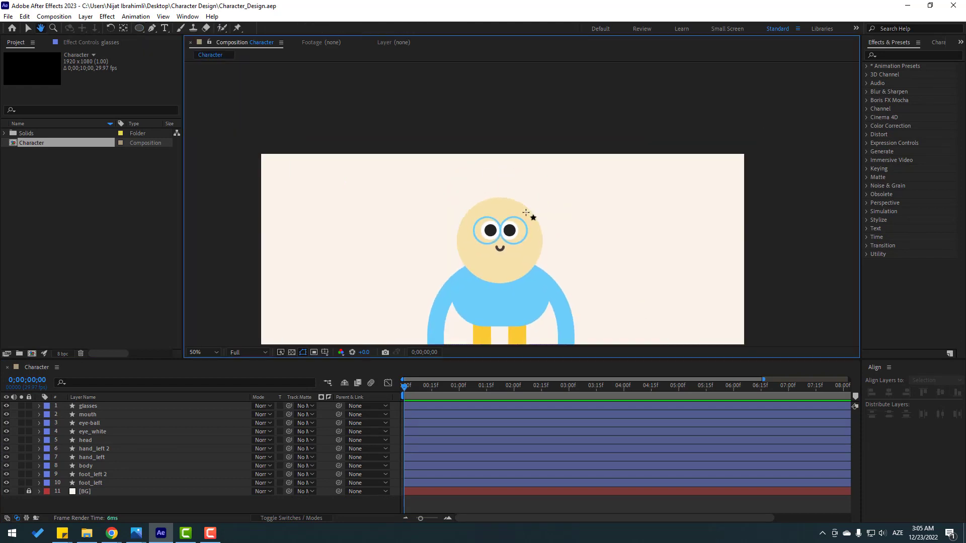
pyautogui.moveTo(393, 116); pyautogui.dragTo(495, 216)
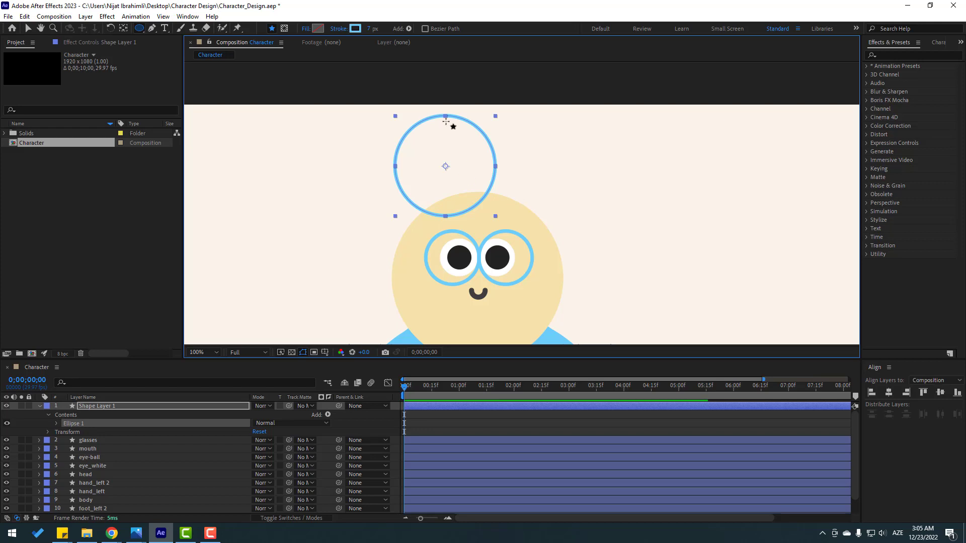
pyautogui.click(370, 29)
pyautogui.write('0')
pyautogui.press('Return')
# Change the new circle's fill colour to the violet-blue 6476FF.
pyautogui.click(318, 28)
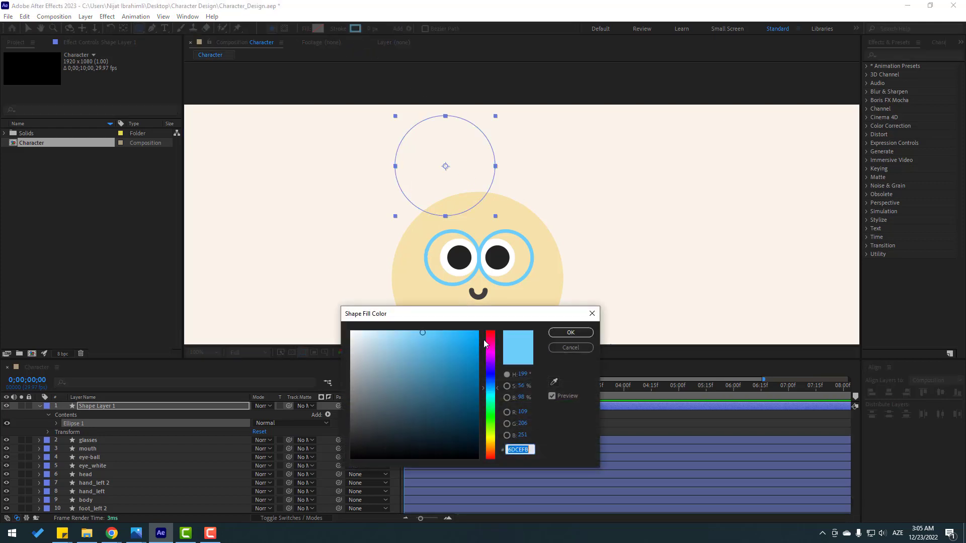
pyautogui.moveTo(487, 386); pyautogui.dragTo(488, 375)
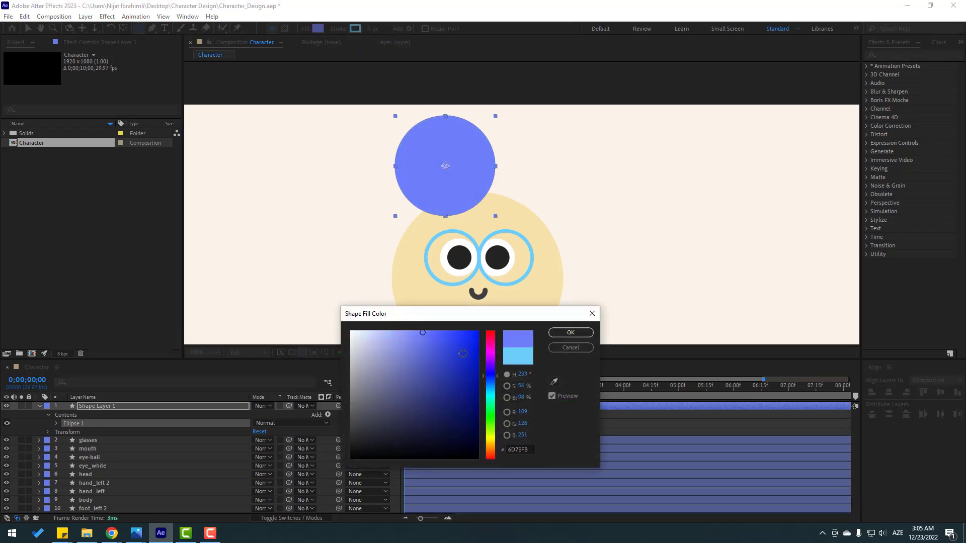
pyautogui.click(426, 334)
pyautogui.moveTo(426, 334); pyautogui.dragTo(428, 329)
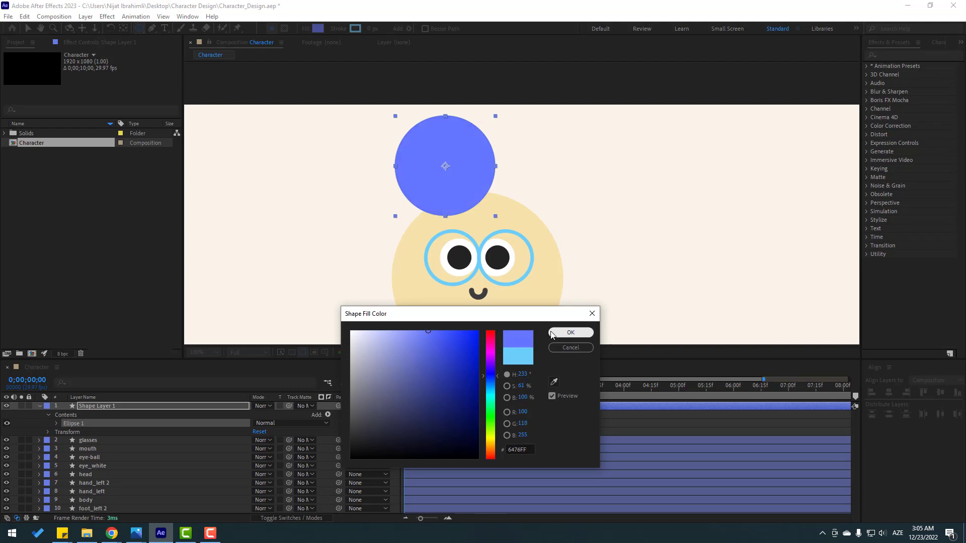
pyautogui.click(570, 333)
pyautogui.press('v')
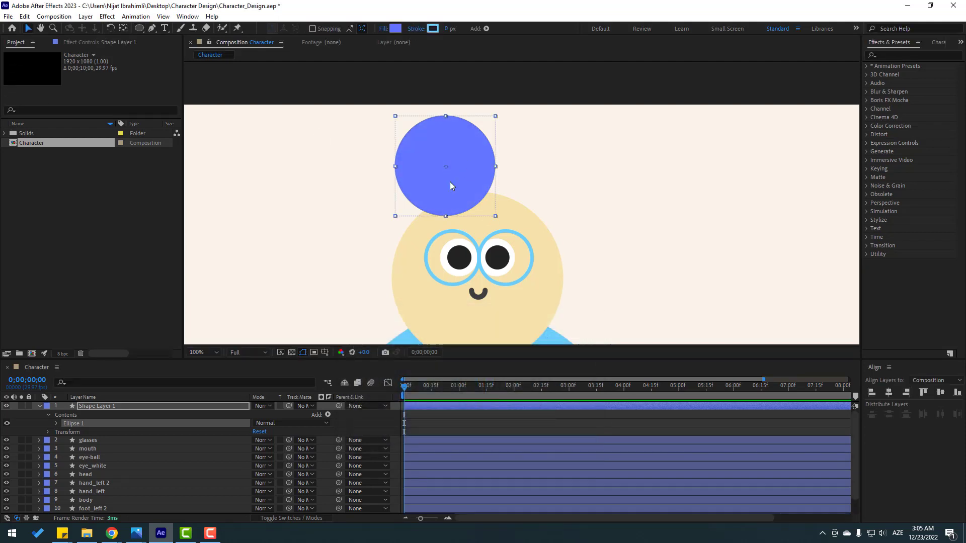
# Move the violet-blue circle onto the top centre of the head and place its layer directly below the head layer.
pyautogui.moveTo(472, 172); pyautogui.dragTo(508, 211)
pyautogui.click(39, 407)
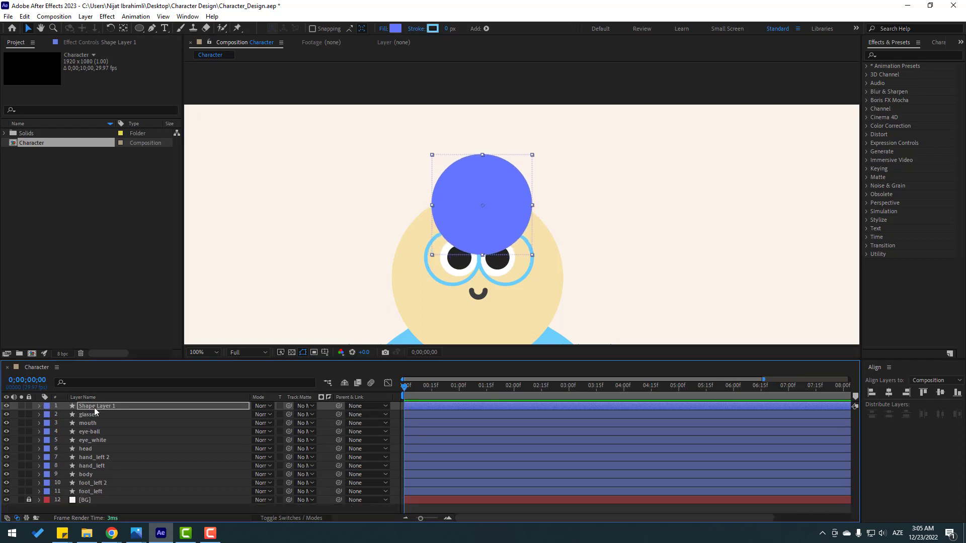
pyautogui.click(100, 407)
pyautogui.moveTo(103, 404); pyautogui.dragTo(118, 450)
# Scale the violet-blue circle's layer up to 132%.
pyautogui.moveTo(452, 263); pyautogui.dragTo(447, 251)
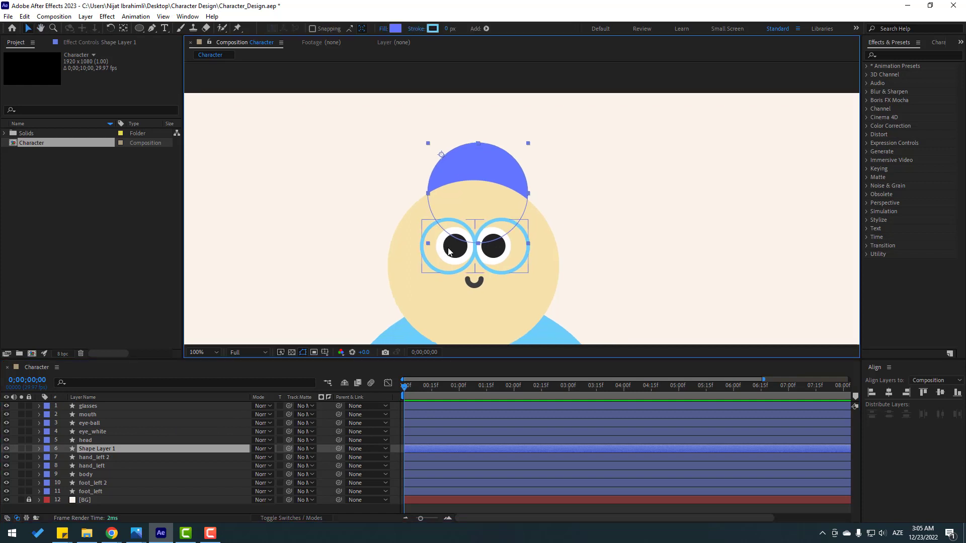
pyautogui.press('s')
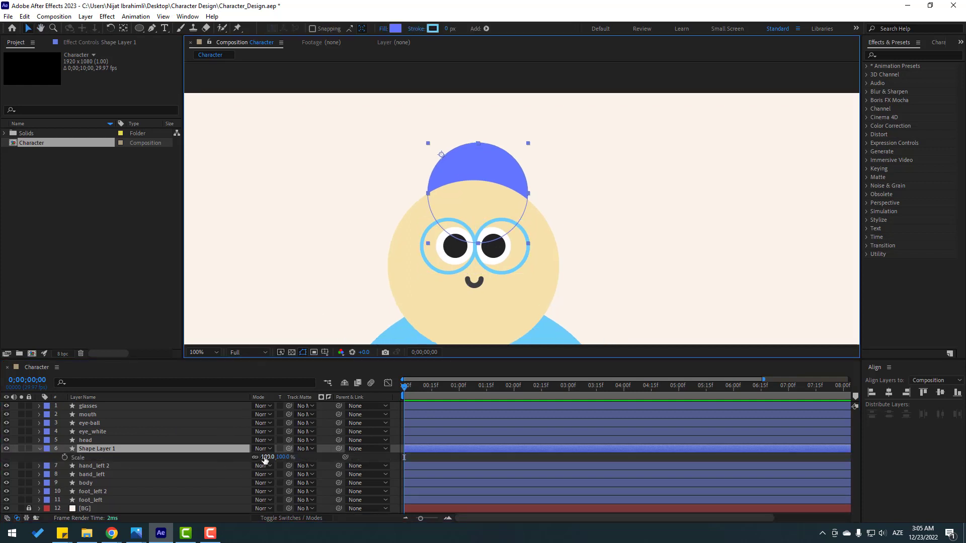
pyautogui.moveTo(267, 457); pyautogui.dragTo(281, 457)
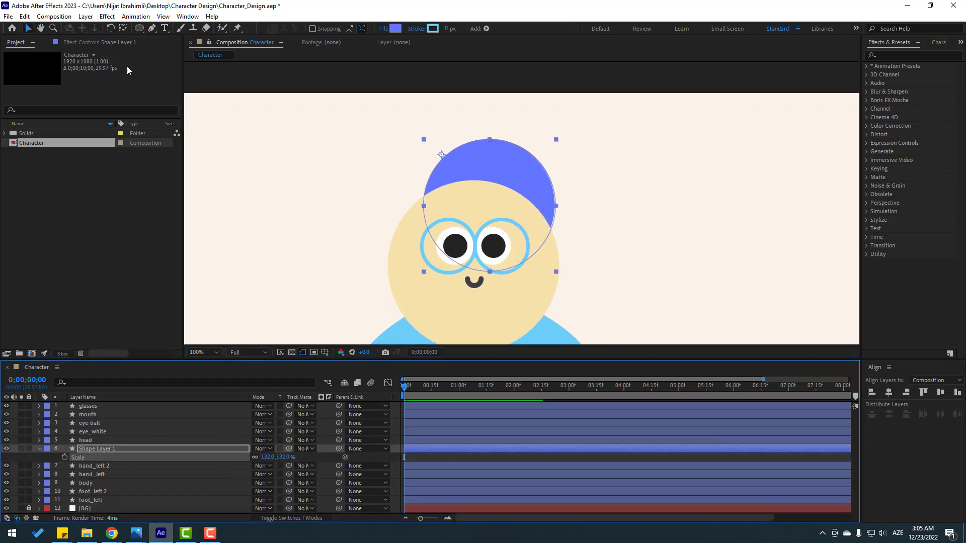
# Centre the violet-blue circle's anchor point and move the circle so it sits horizontally centred behind the top of the head.
pyautogui.keyDown('ctrl'); pyautogui.doubleClick(122, 29); pyautogui.keyUp('ctrl')
pyautogui.press('v')
pyautogui.moveTo(505, 172); pyautogui.dragTo(489, 174)
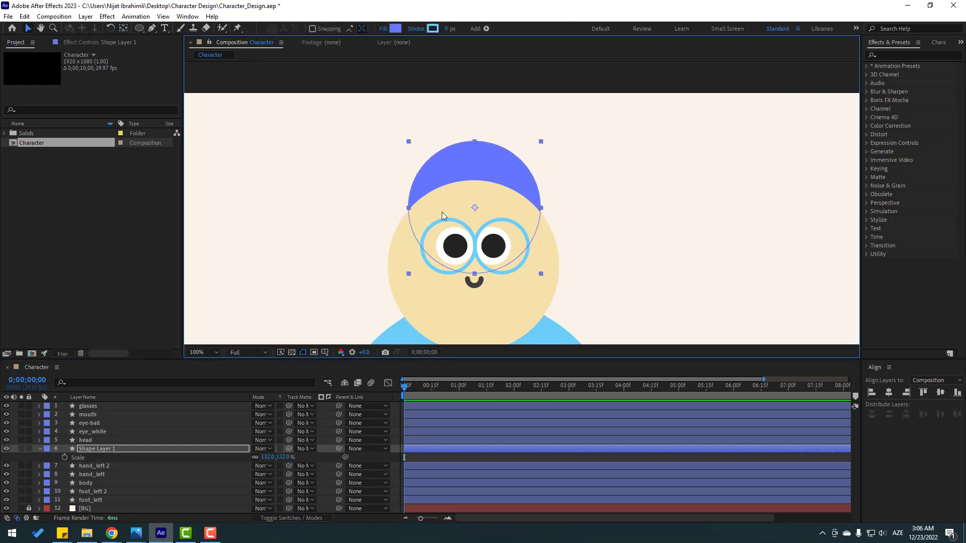
pyautogui.click(415, 457)
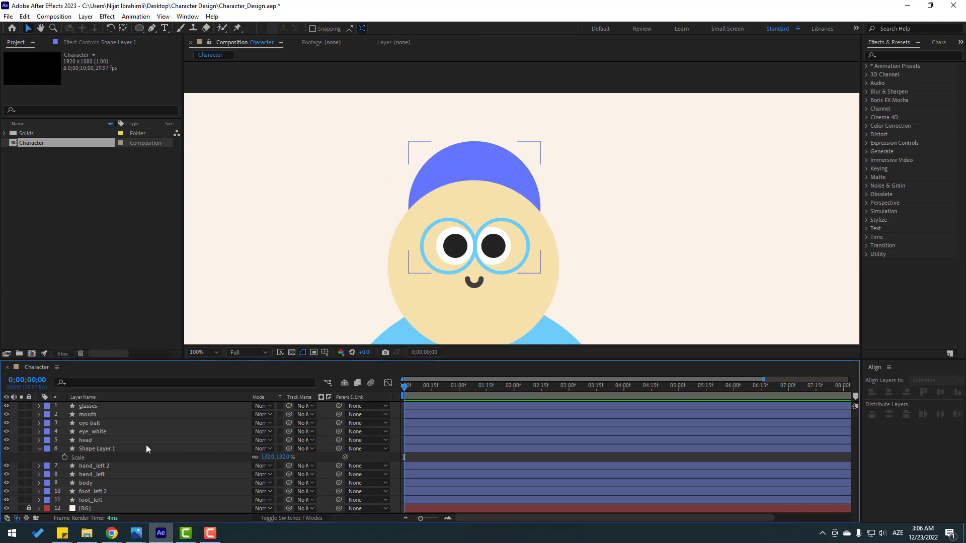
pyautogui.click(40, 450)
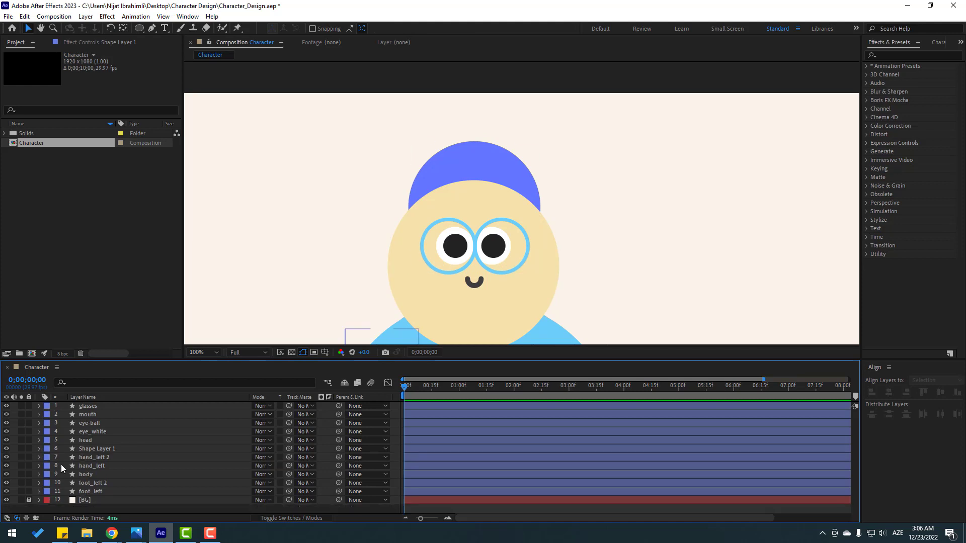
# Draw a thin rounded rectangle as a cap brim across the top of the head on a new shape layer.
pyautogui.click(143, 27)
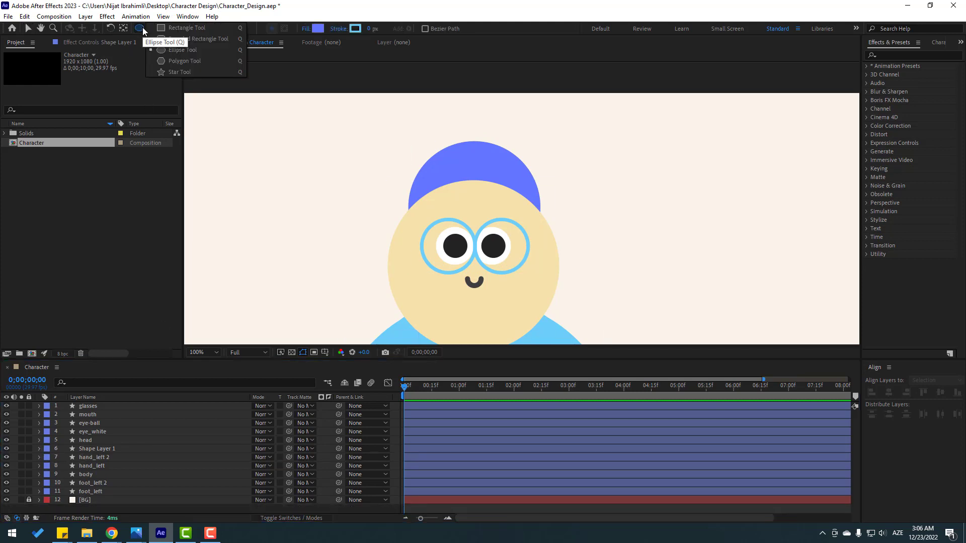
pyautogui.click(203, 41)
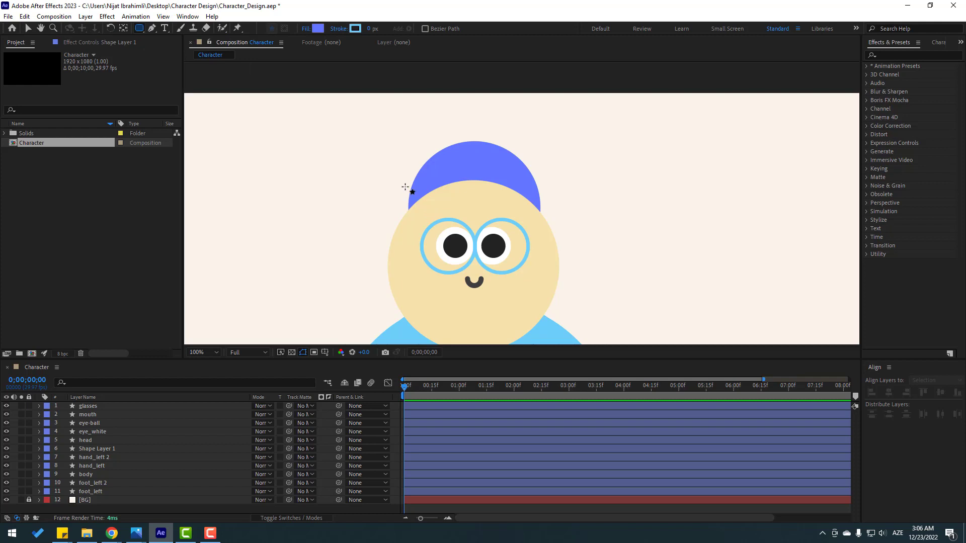
pyautogui.moveTo(405, 187); pyautogui.dragTo(551, 209)
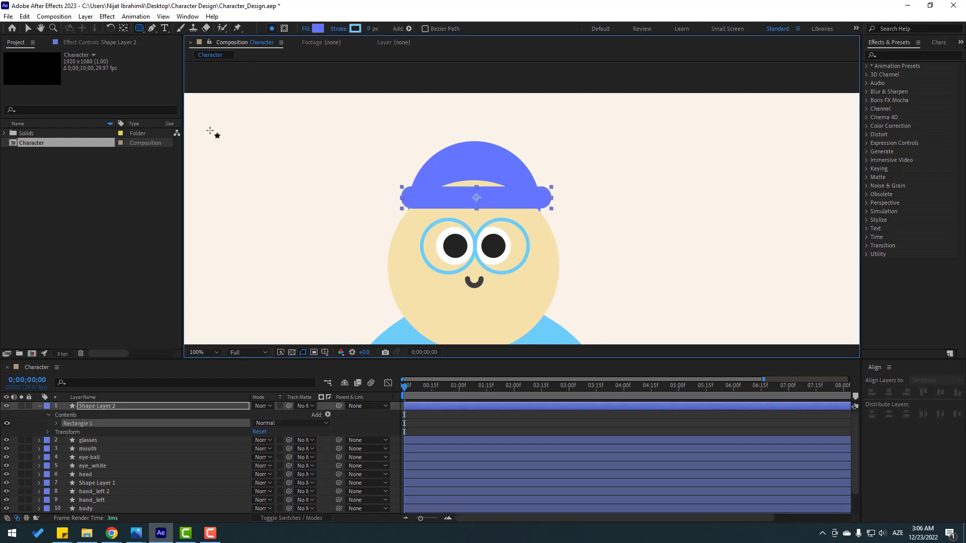
# Set the brim's fill colour to the darker violet-blue 4555D0.
pyautogui.press('v')
pyautogui.click(396, 29)
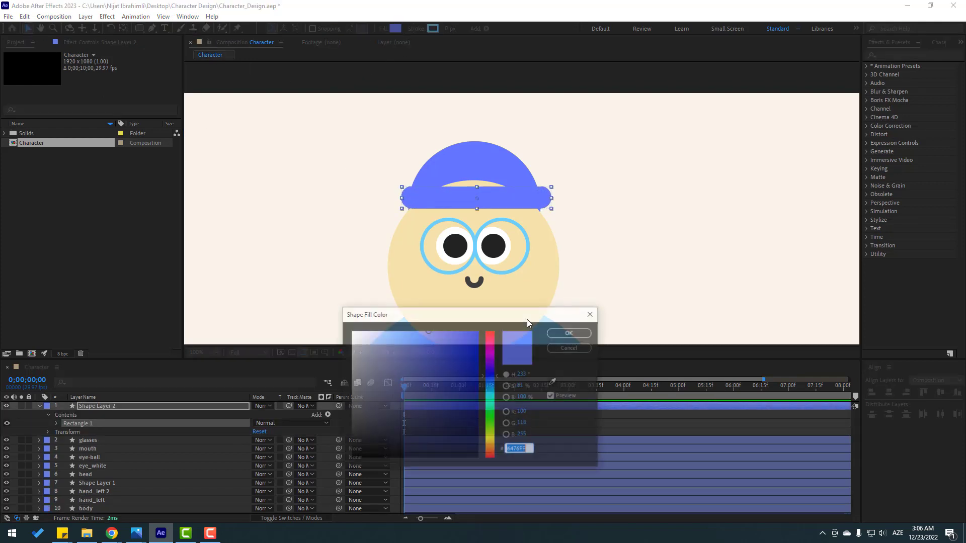
pyautogui.moveTo(429, 336)
pyautogui.mouseDown()
pyautogui.moveTo(442, 343)
pyautogui.moveTo(435, 351)
pyautogui.mouseUp()
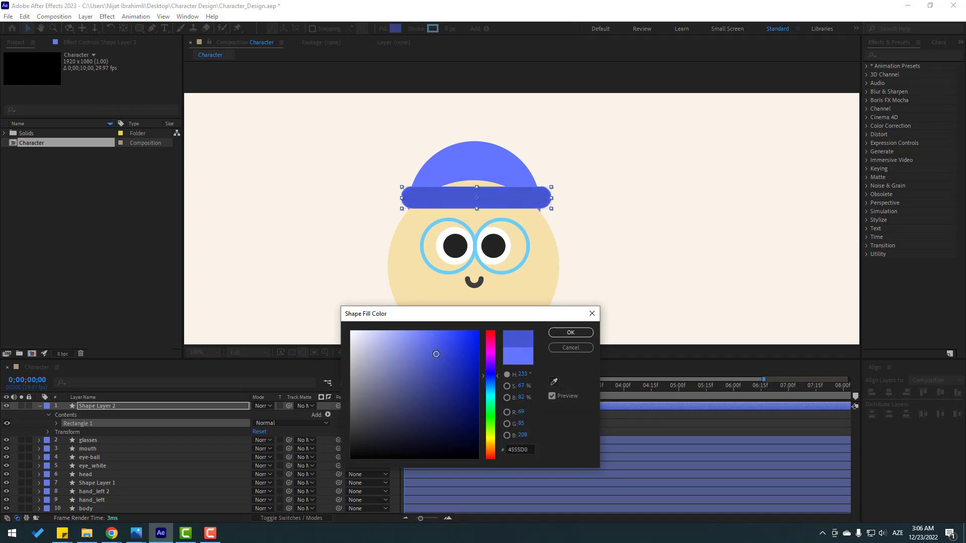
pyautogui.click(574, 333)
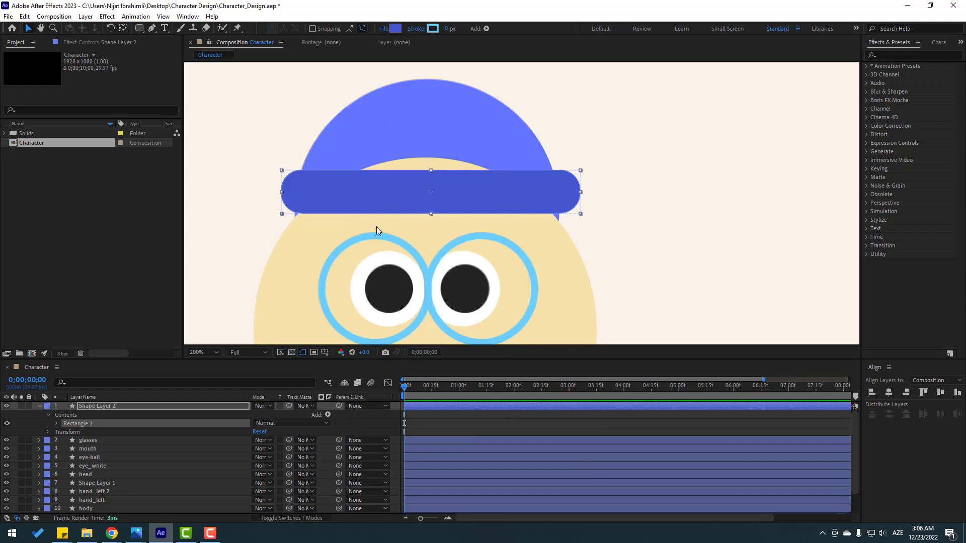
# Move the brim slightly down on the violet-blue circle and place its layer directly below the head layer.
pyautogui.moveTo(349, 229); pyautogui.dragTo(365, 226)
pyautogui.moveTo(409, 197)
pyautogui.mouseDown()
pyautogui.moveTo(403, 178)
pyautogui.moveTo(404, 204)
pyautogui.mouseUp()
pyautogui.scroll(-1, 411, 230)
pyautogui.moveTo(333, 275); pyautogui.dragTo(325, 219)
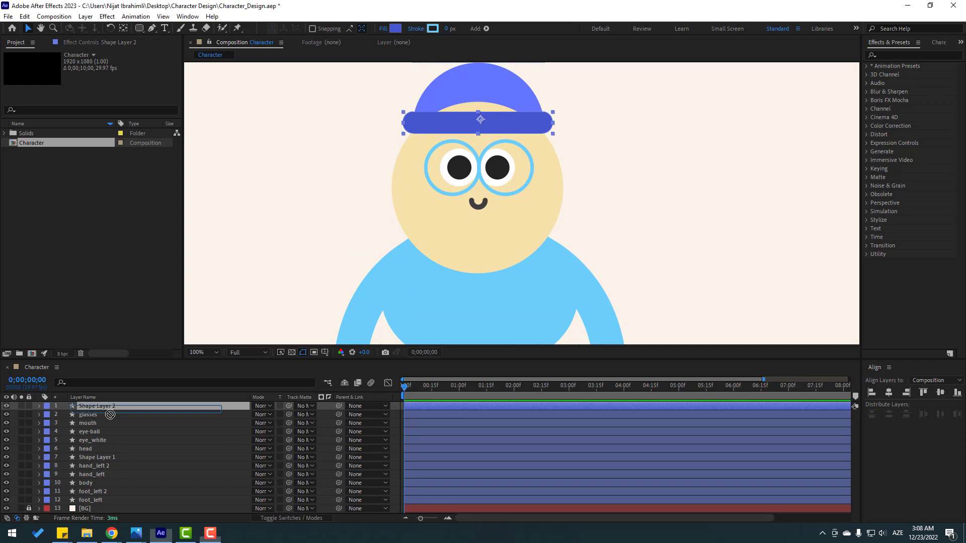
pyautogui.moveTo(92, 408); pyautogui.dragTo(134, 455)
# Pre-compose the brim and violet-blue circle layers into a new composition named cap.
pyautogui.keyDown('shift'); pyautogui.click(98, 458); pyautogui.keyUp('shift')
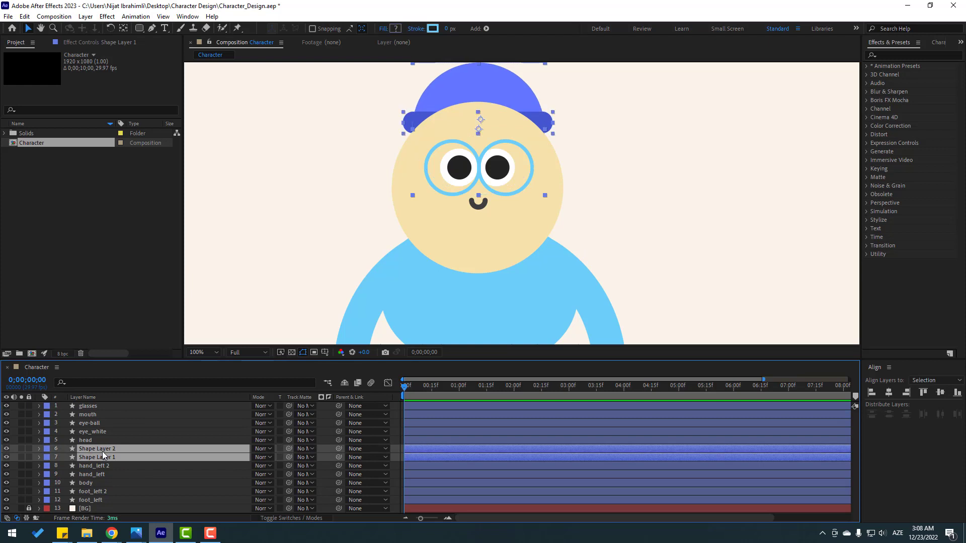
pyautogui.rightClick(92, 450)
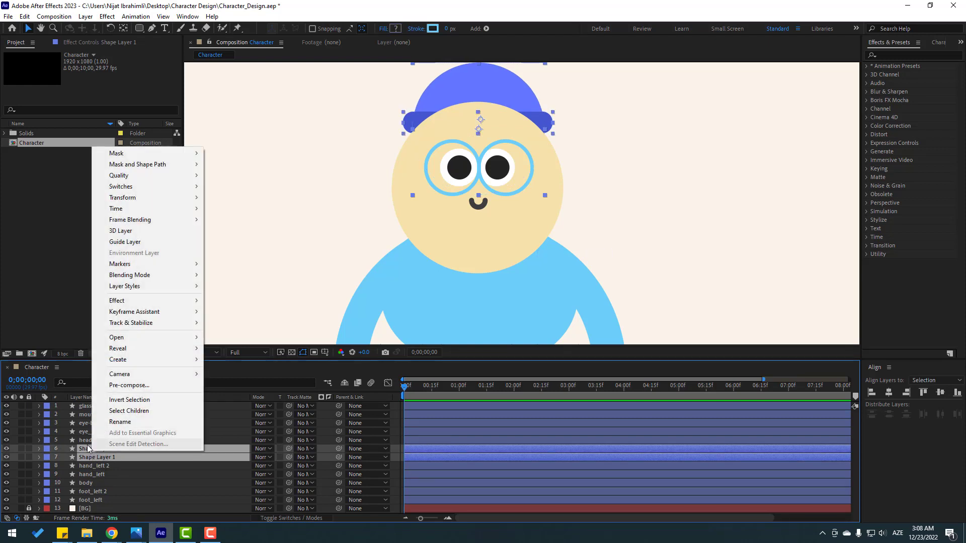
pyautogui.click(109, 386)
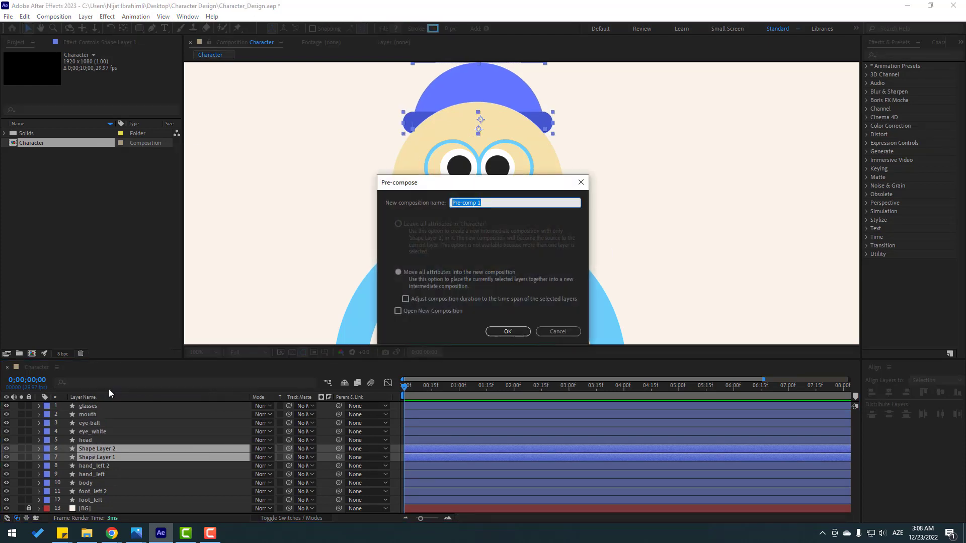
pyautogui.write('cap')
pyautogui.click(507, 333)
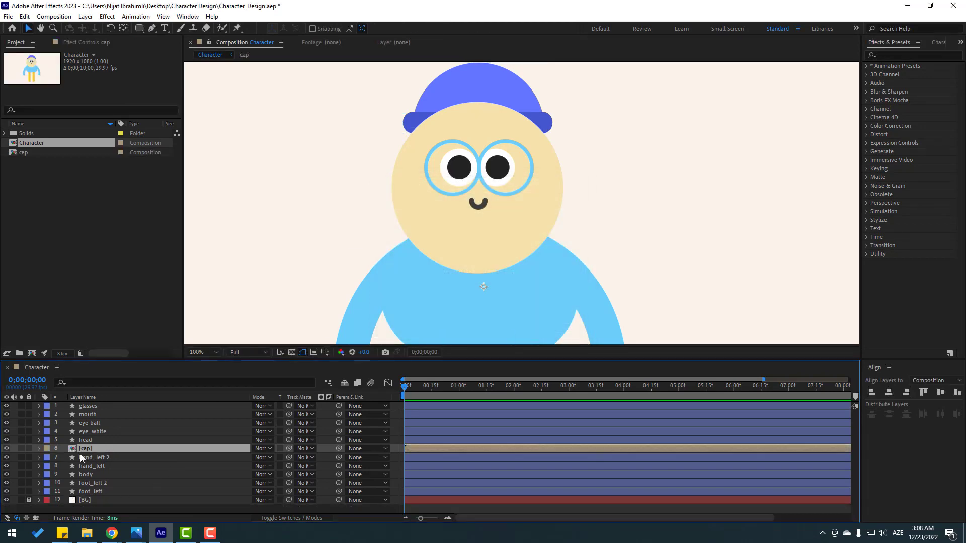
# Put the cap layer above all others and hide the part of the circle beneath the brim with an inverted rectangular mask.
pyautogui.moveTo(91, 448); pyautogui.dragTo(127, 395)
pyautogui.moveTo(453, 198); pyautogui.dragTo(418, 267)
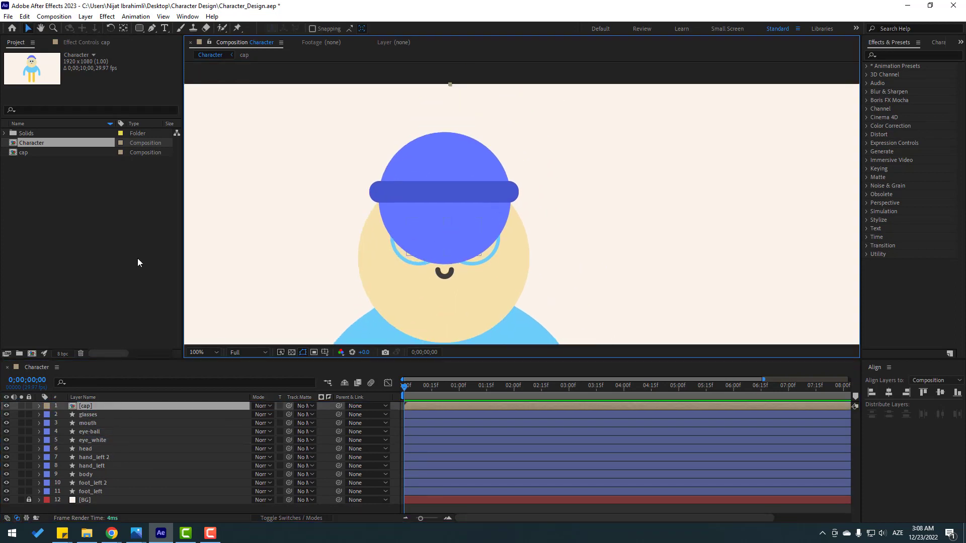
pyautogui.click(140, 28)
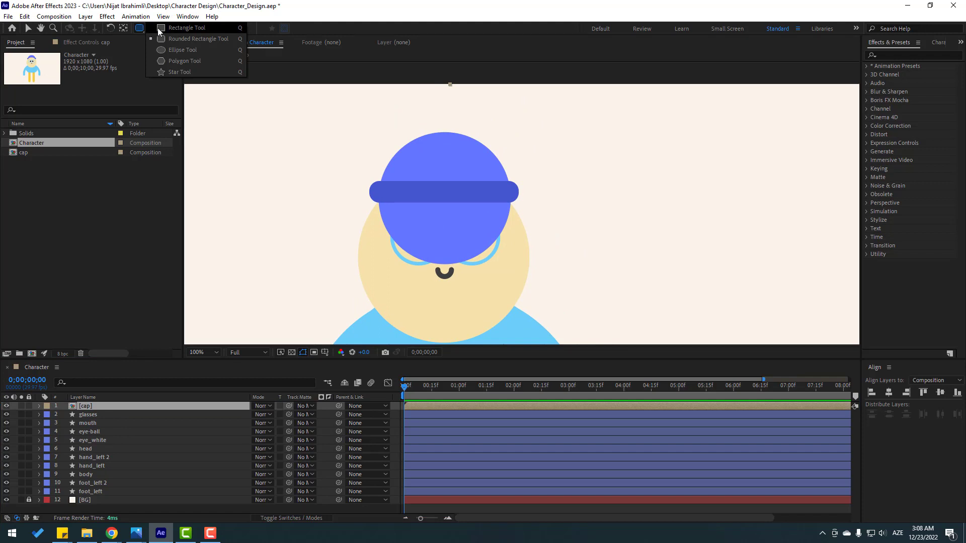
pyautogui.click(159, 29)
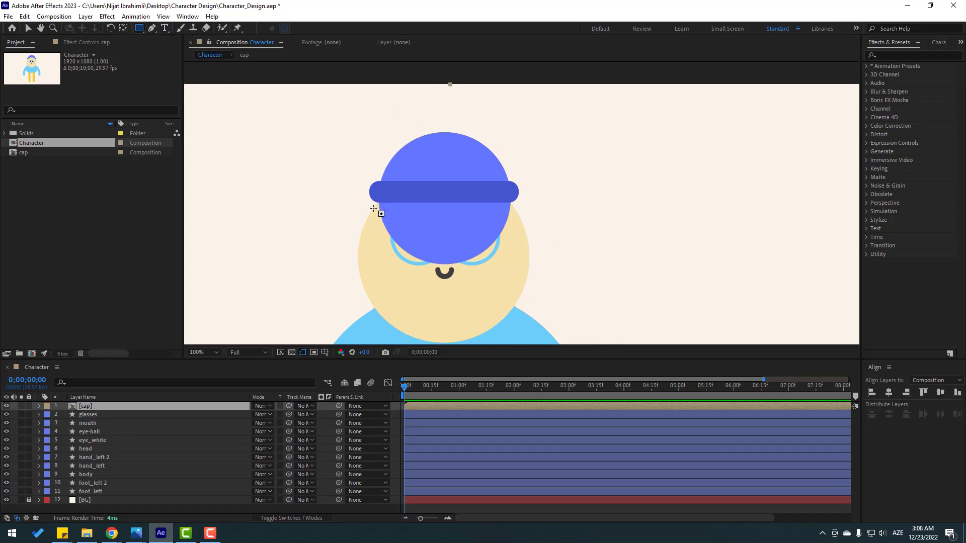
pyautogui.moveTo(373, 202); pyautogui.dragTo(541, 265)
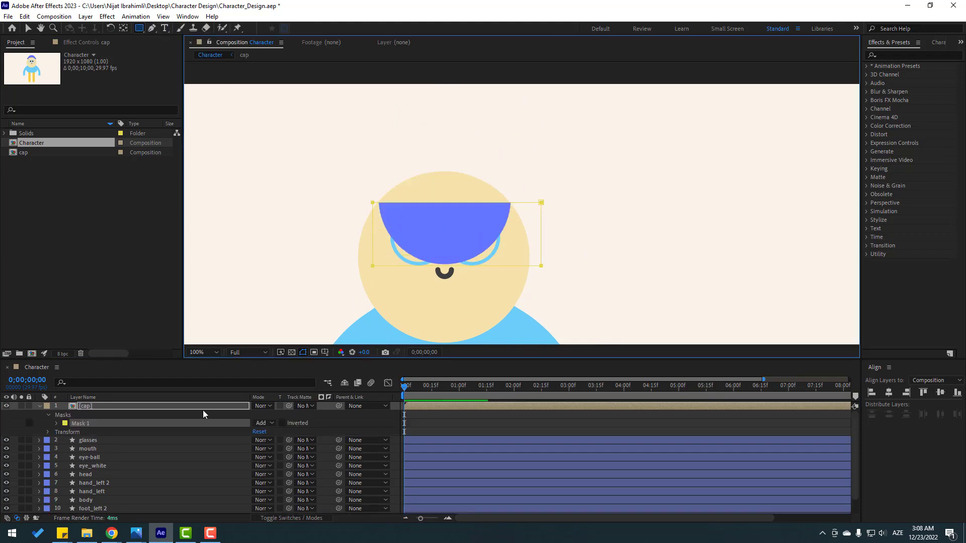
pyautogui.click(282, 423)
pyautogui.press('.')
pyautogui.press('.')
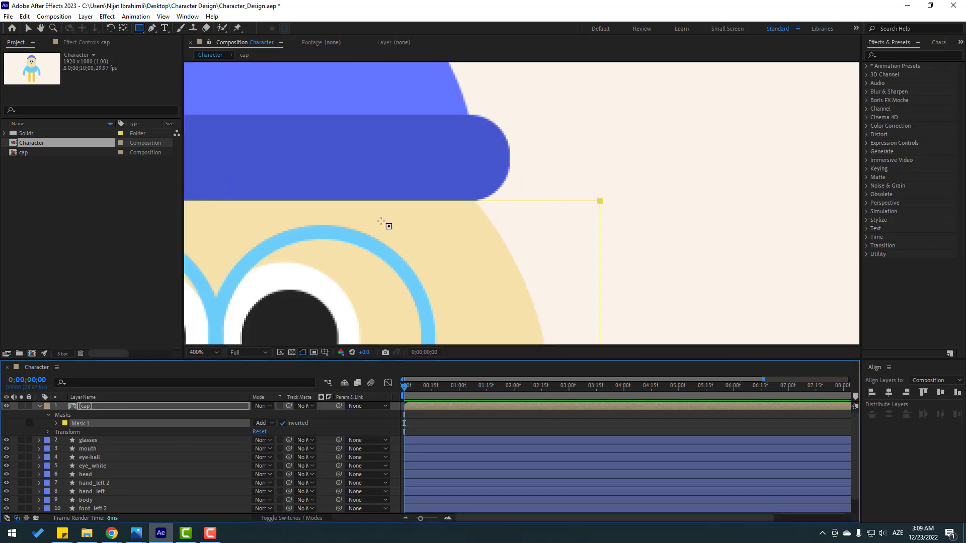
pyautogui.press(',')
pyautogui.click(29, 28)
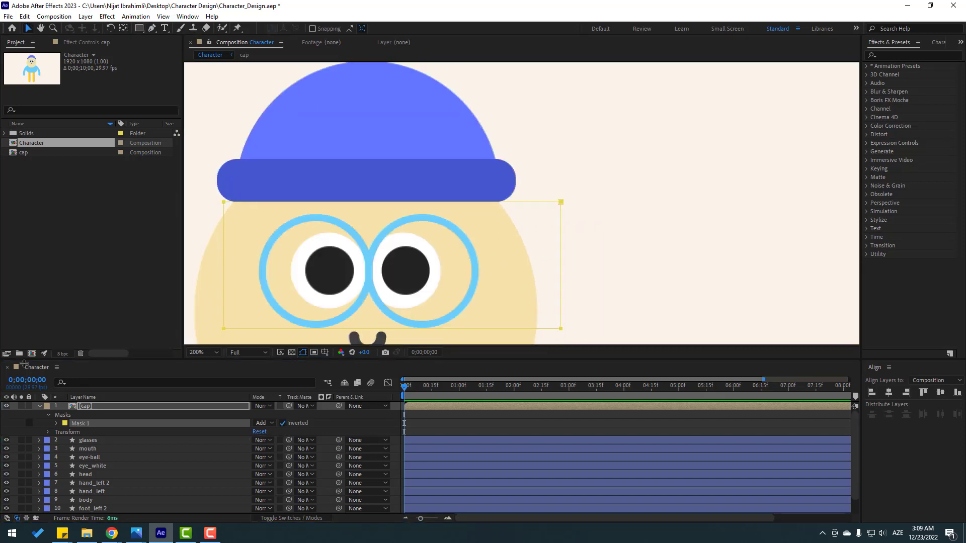
pyautogui.click(40, 406)
pyautogui.scroll(-1, 373, 291)
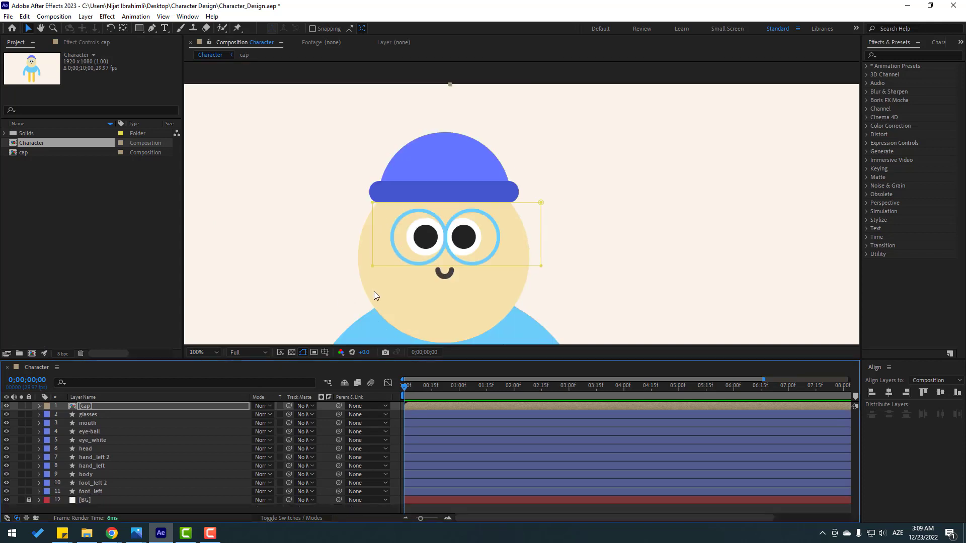
# Move the cap's anchor point to the bottom centre of its brim and seat the cap on the head.
pyautogui.click(97, 491)
pyautogui.click(89, 406)
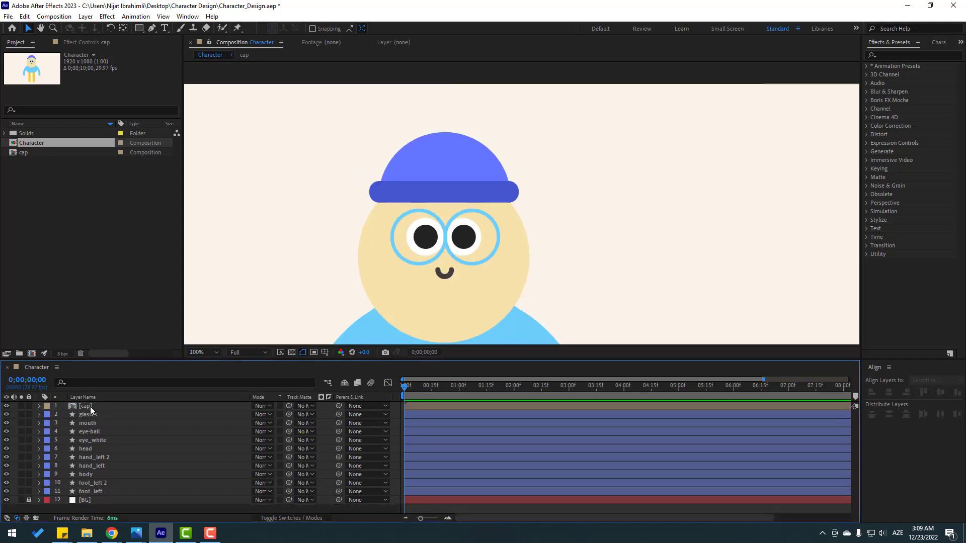
pyautogui.moveTo(442, 193); pyautogui.dragTo(440, 167)
pyautogui.click(126, 27)
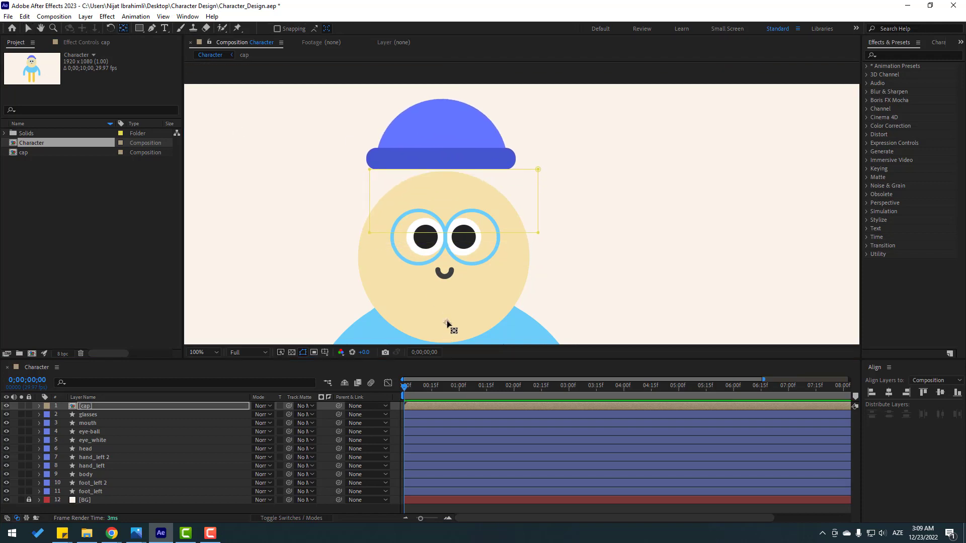
pyautogui.moveTo(447, 323); pyautogui.dragTo(470, 202)
pyautogui.click(28, 28)
pyautogui.press(',')
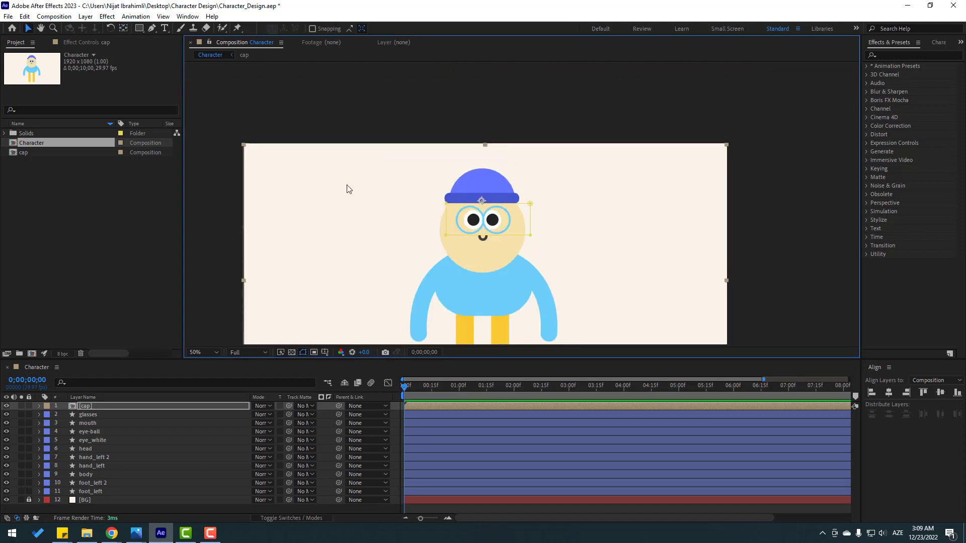
pyautogui.click(238, 197)
pyautogui.moveTo(406, 280); pyautogui.dragTo(417, 198)
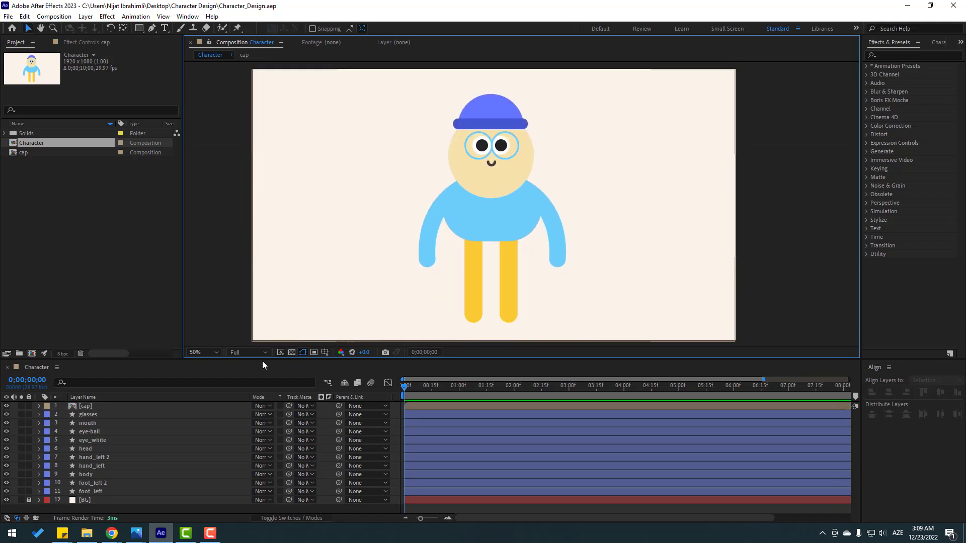
# Draw a small circle beside the head, above the arm, on a new shape layer with the Ellipse tool.
pyautogui.click(139, 28)
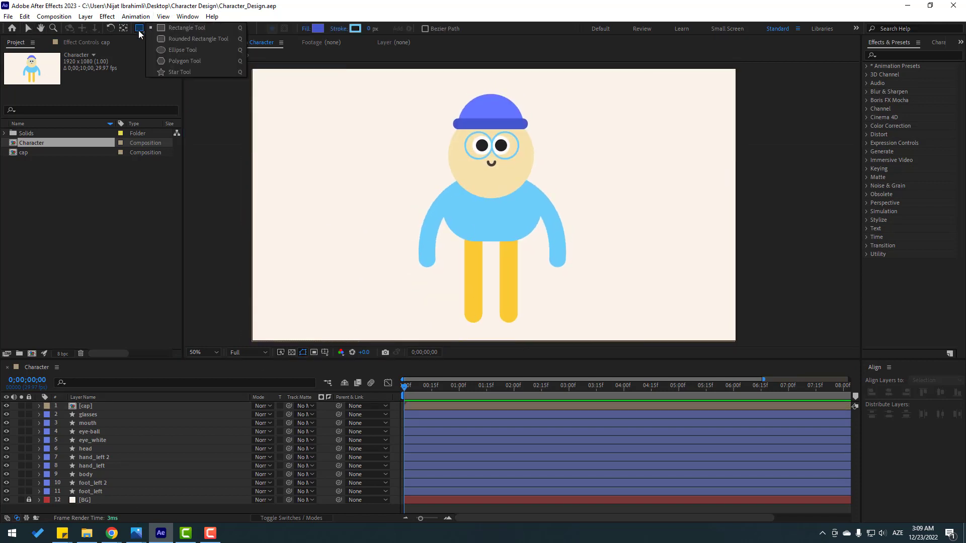
pyautogui.click(173, 53)
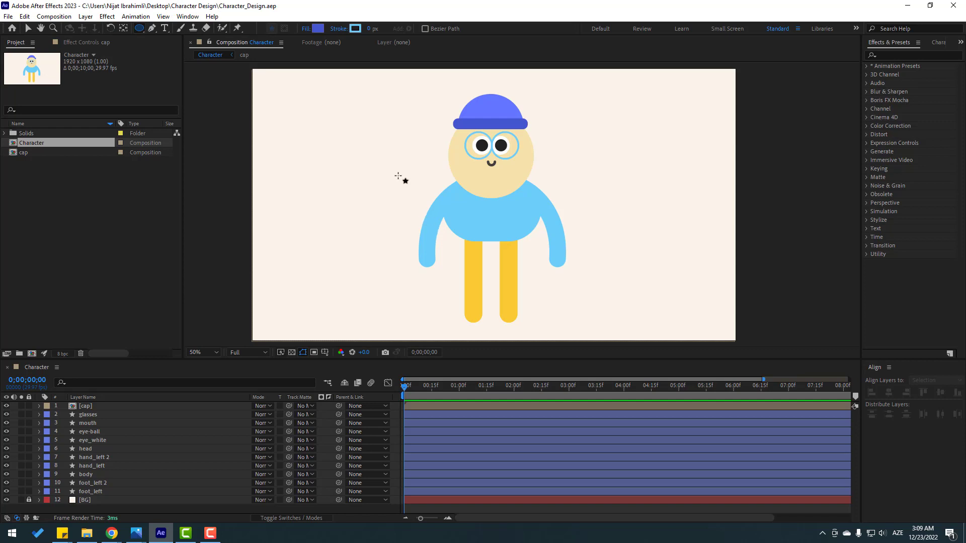
pyautogui.moveTo(408, 148); pyautogui.dragTo(442, 180)
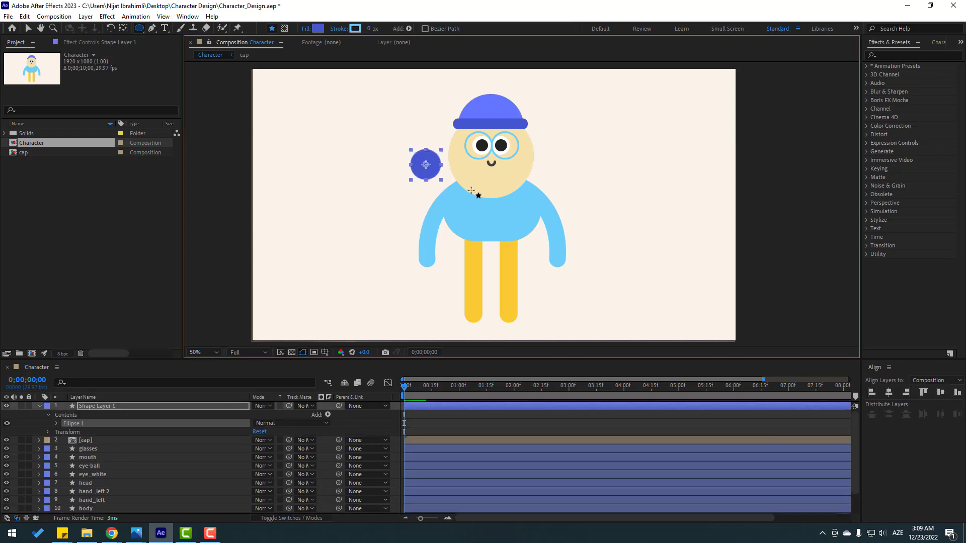
pyautogui.click(28, 28)
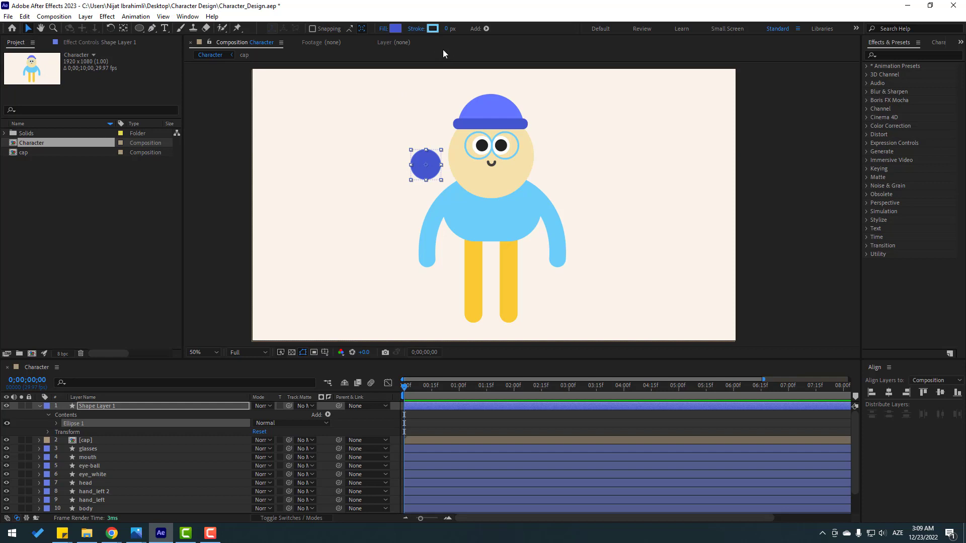
# Sample the head's skin colour for the small circle's fill and darken it to E3CF94.
pyautogui.click(397, 28)
pyautogui.click(555, 383)
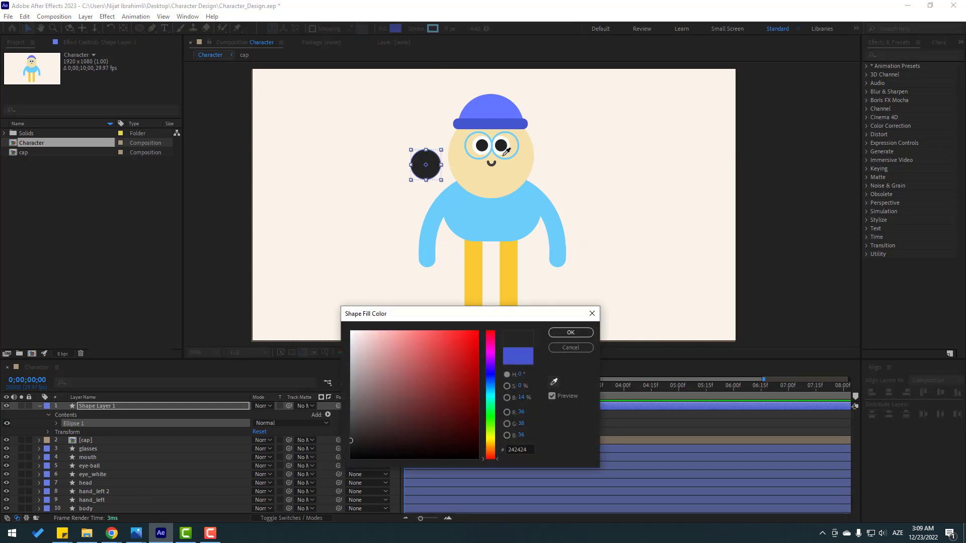
pyautogui.click(512, 177)
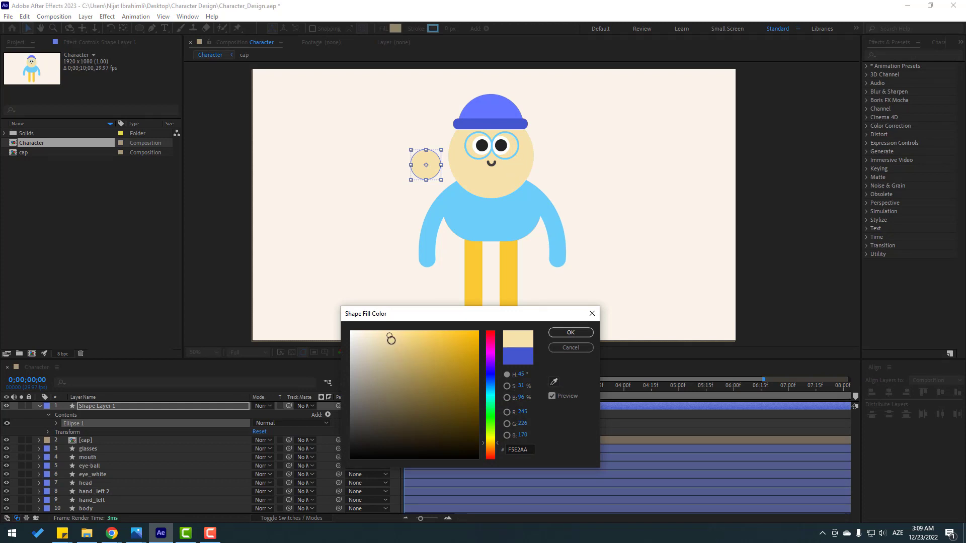
pyautogui.moveTo(389, 338); pyautogui.dragTo(392, 342)
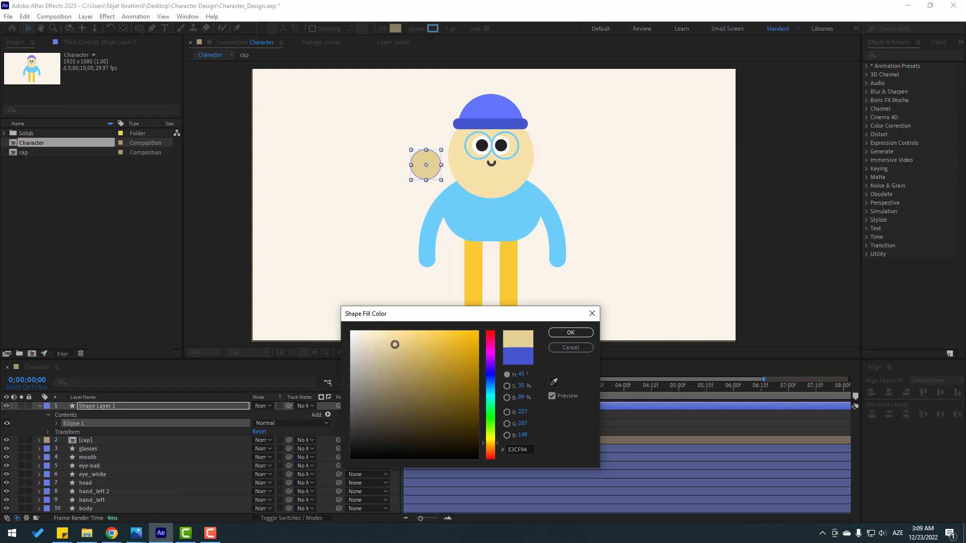
pyautogui.click(586, 331)
# Move the small circle onto the lower left edge of the face.
pyautogui.scroll(1, 393, 181)
pyautogui.moveTo(373, 171); pyautogui.dragTo(456, 219)
pyautogui.moveTo(432, 186); pyautogui.dragTo(443, 214)
pyautogui.scroll(1, 438, 221)
pyautogui.moveTo(354, 239); pyautogui.dragTo(448, 261)
# Duplicate the small circle's ellipse within its shape layer and shift the copy right by about half its width.
pyautogui.click(73, 426)
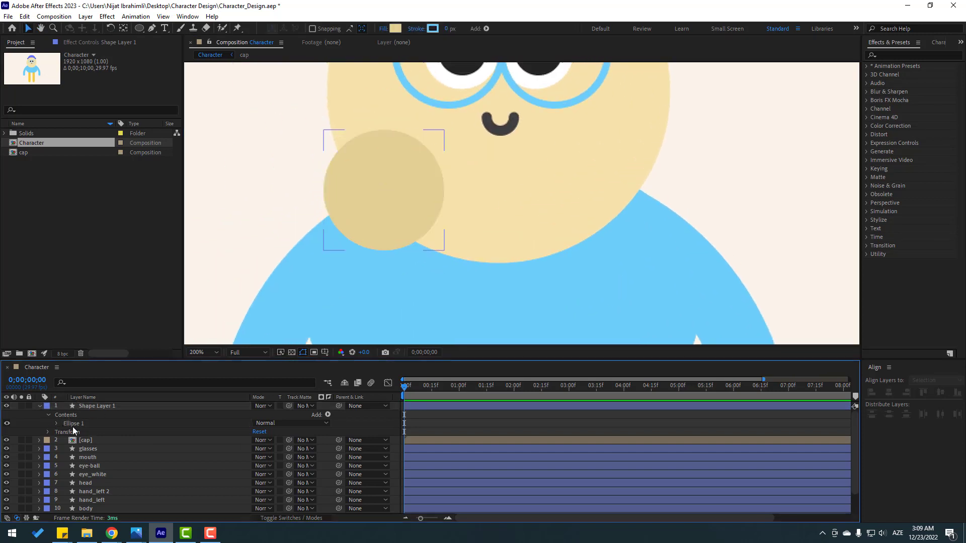
pyautogui.hotkey('ctrl', 'd')
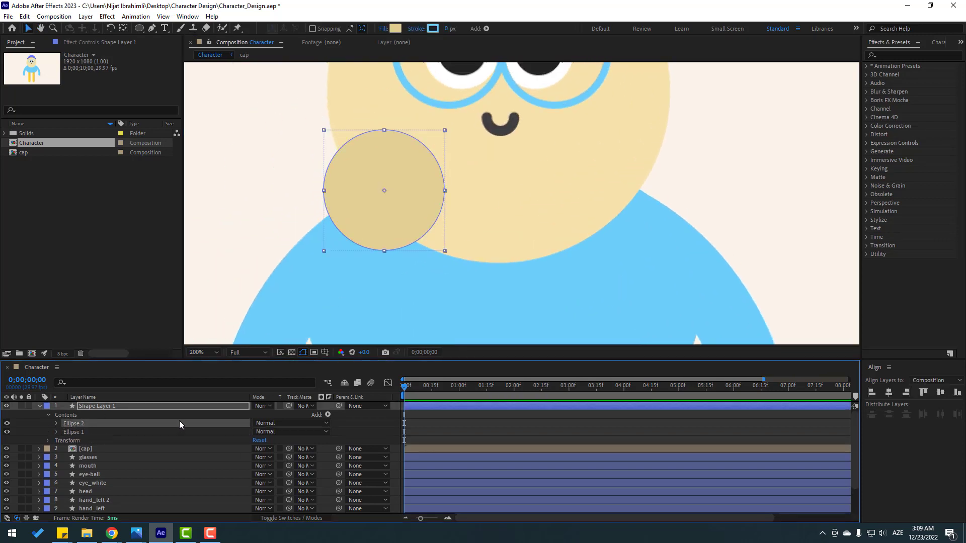
pyautogui.press('Right')
pyautogui.press('Right')
pyautogui.press('Right')
pyautogui.press('Right')
pyautogui.press('Right')
pyautogui.press('Right')
pyautogui.press('Right')
pyautogui.press('Right')
pyautogui.press('Right')
pyautogui.press('Right')
pyautogui.hotkey('shift', 'Right')
pyautogui.hotkey('shift', 'Right')
pyautogui.hotkey('shift', 'Right')
pyautogui.hotkey('shift', 'Right')
pyautogui.hotkey('shift', 'Right')
pyautogui.hotkey('shift', 'Right')
pyautogui.hotkey('shift', 'Right')
pyautogui.hotkey('shift', 'Right')
pyautogui.hotkey('shift', 'Right')
pyautogui.hotkey('shift', 'Right')
pyautogui.hotkey('shift', 'Right')
pyautogui.hotkey('shift', 'Right')
pyautogui.hotkey('shift', 'Right')
pyautogui.hotkey('shift', 'Right')
pyautogui.hotkey('shift', 'Right')
pyautogui.hotkey('shift', 'Right')
pyautogui.hotkey('shift', 'Right')
pyautogui.hotkey('shift', 'Right')
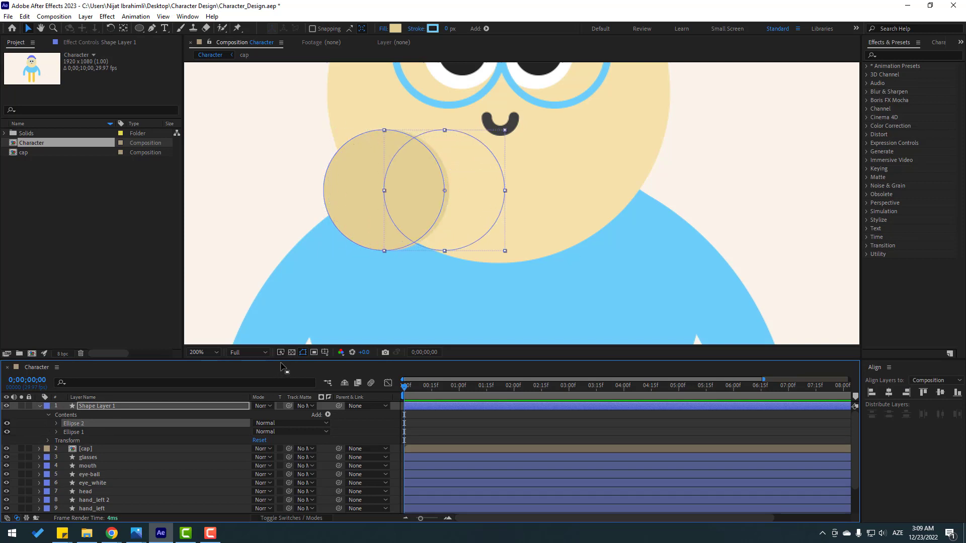
# Shift the duplicated circle horizontally to the lower right edge of the face, mirroring the first cheek circle.
pyautogui.hotkey('shift', 'Right')
pyautogui.hotkey('shift', 'Right')
pyautogui.hotkey('shift', 'Right')
pyautogui.hotkey('shift', 'Right')
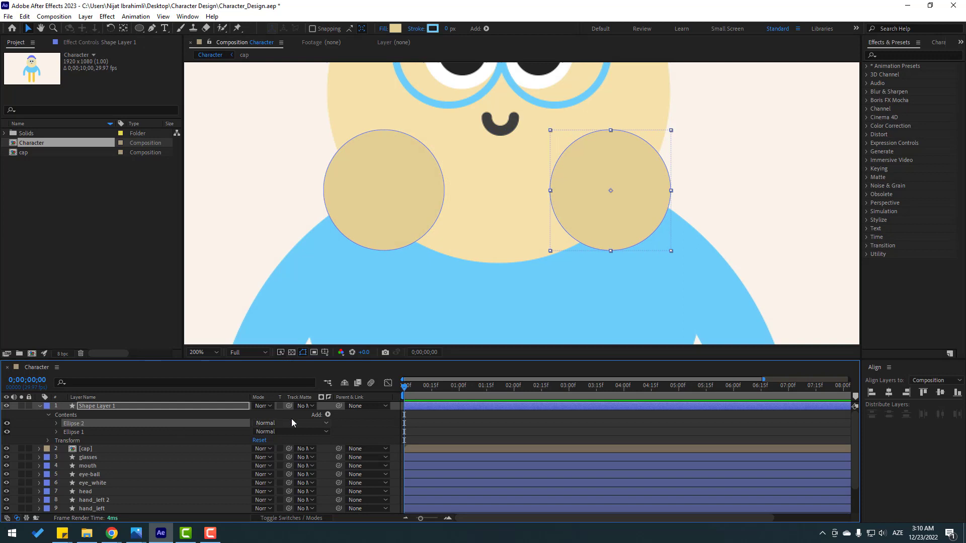
# Clip the cheek circles' layer to the face with the head layer as its track matte, and make the head layer visible again.
pyautogui.click(313, 406)
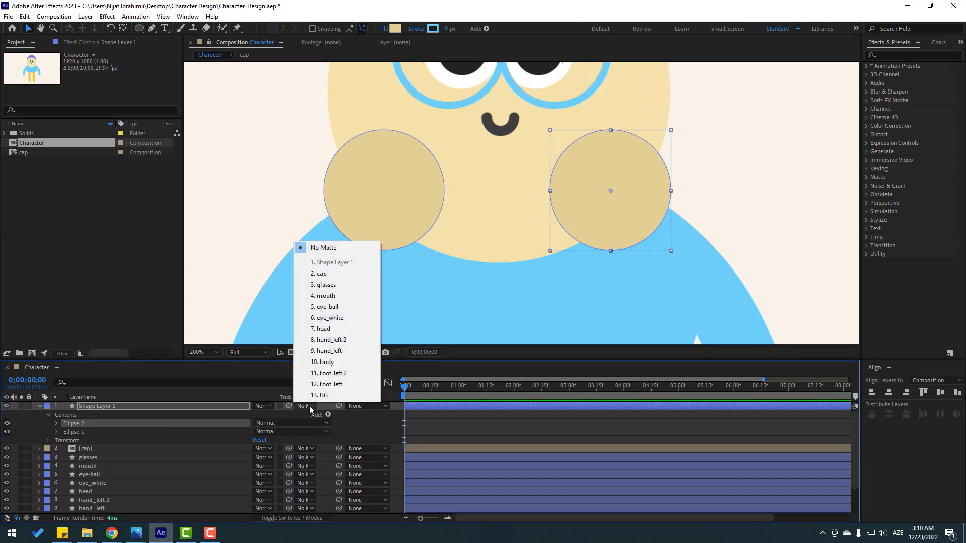
pyautogui.click(320, 333)
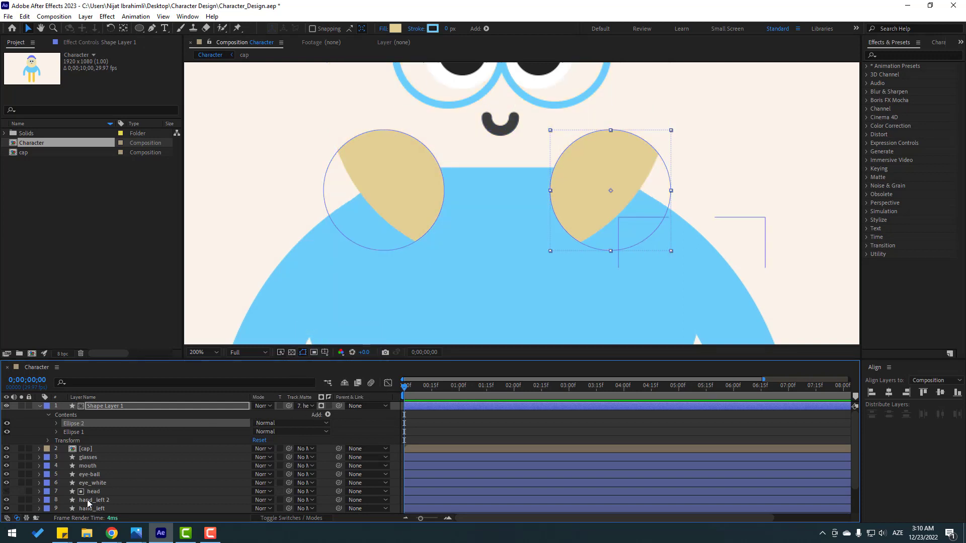
pyautogui.click(108, 493)
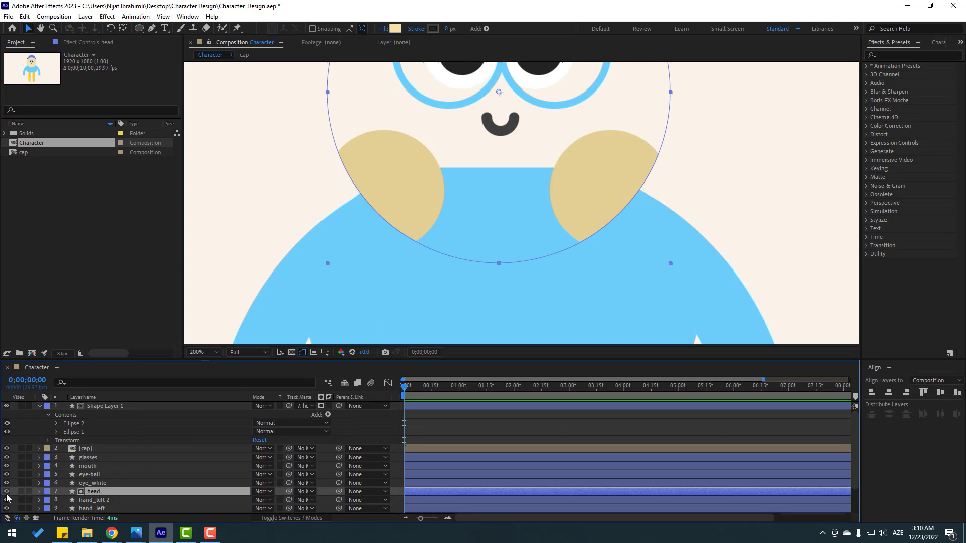
pyautogui.click(6, 492)
# Collapse the cheek circles' layer, shift both cheeks together slightly down and right on the face, and leave the layer deselected.
pyautogui.click(94, 407)
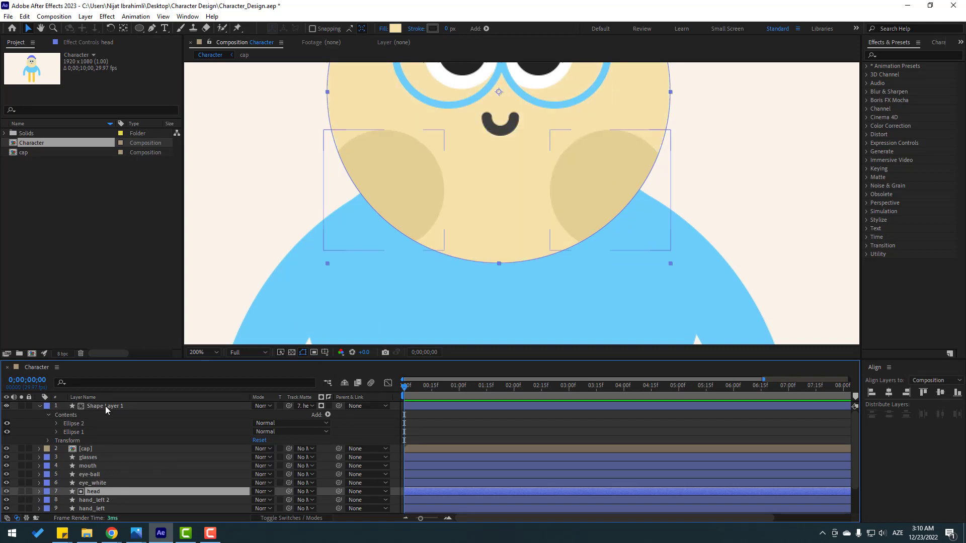
pyautogui.click(40, 406)
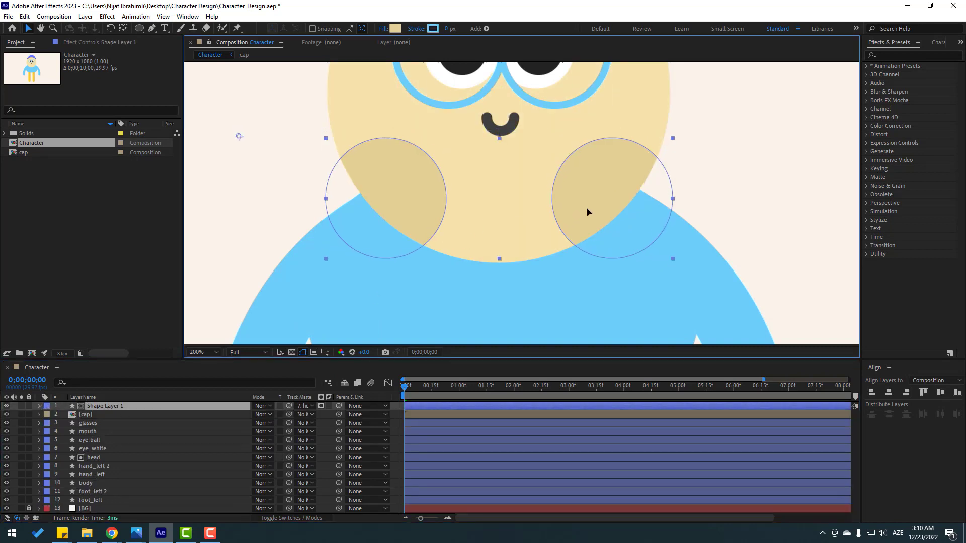
pyautogui.press(',')
pyautogui.press(',')
pyautogui.press(',')
pyautogui.click(252, 234)
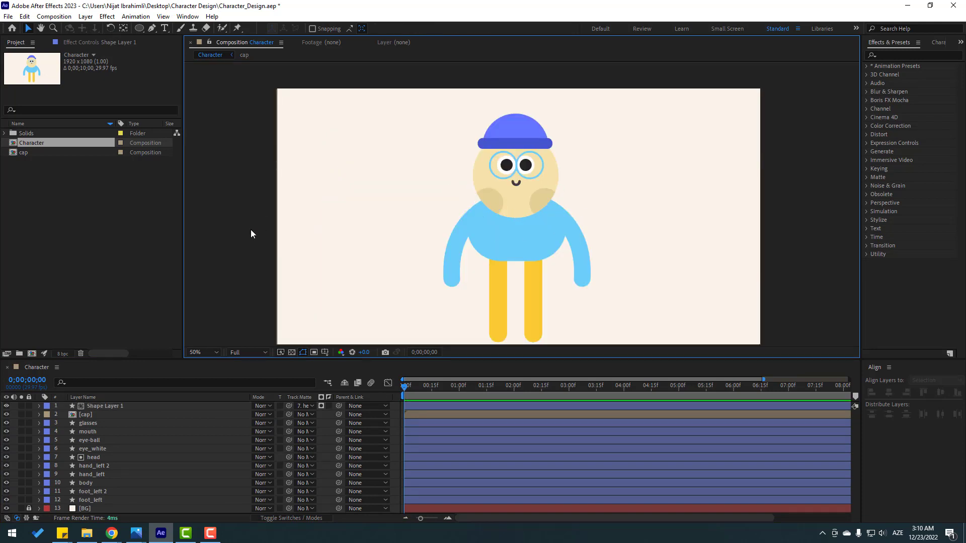